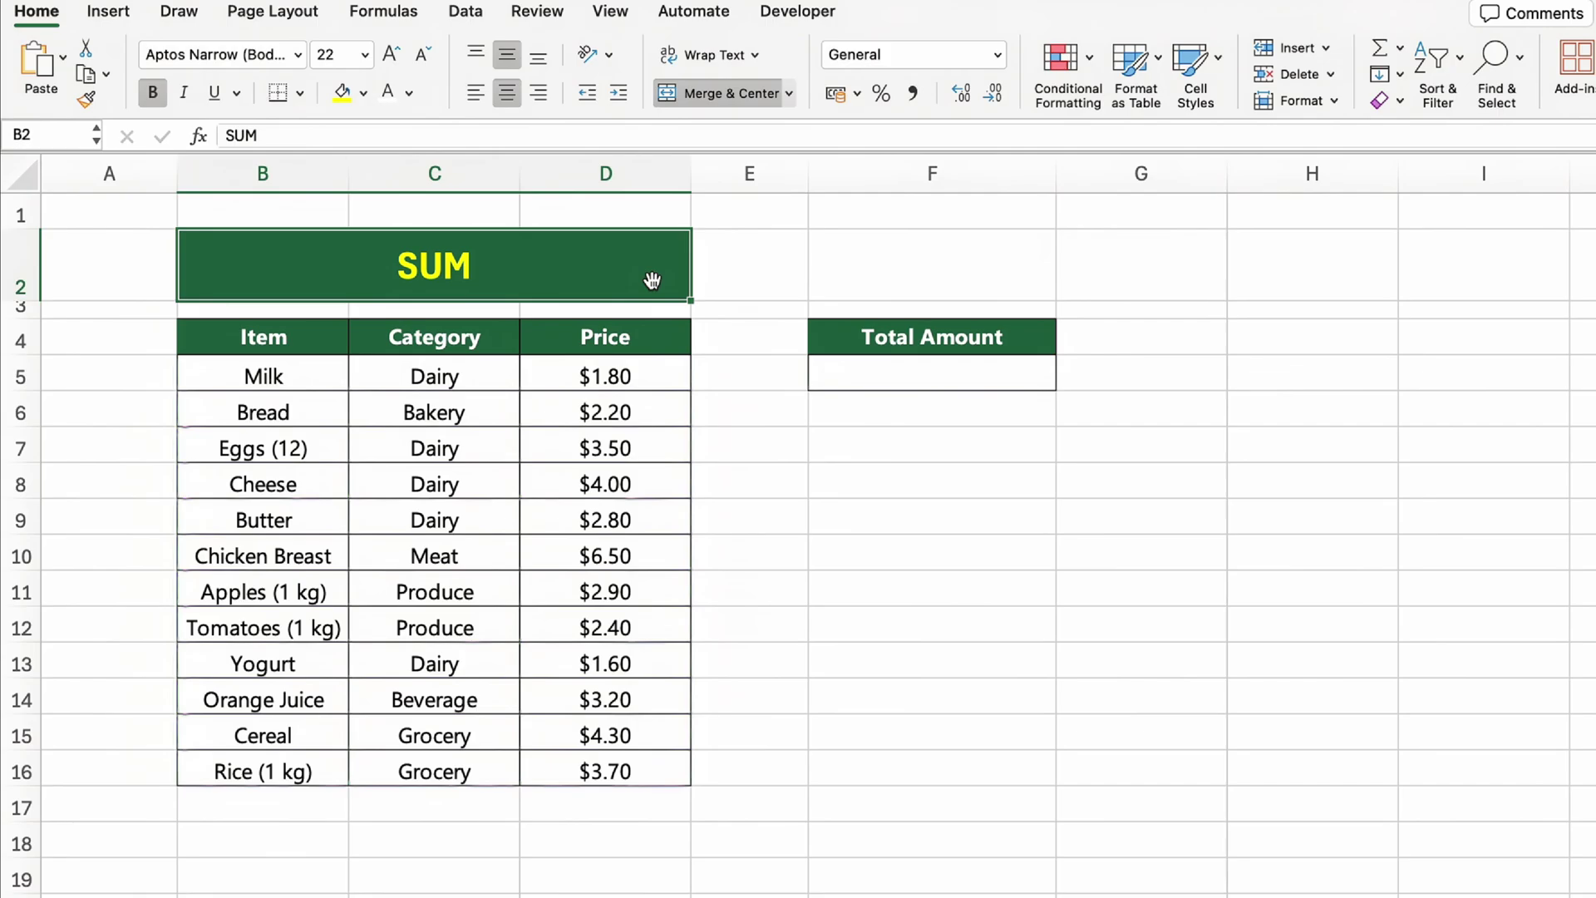
Sum the Price values D5:D16 into the Total Amount cell, giving $38.90
{"action": "left_click", "coordinate": [919, 375]}
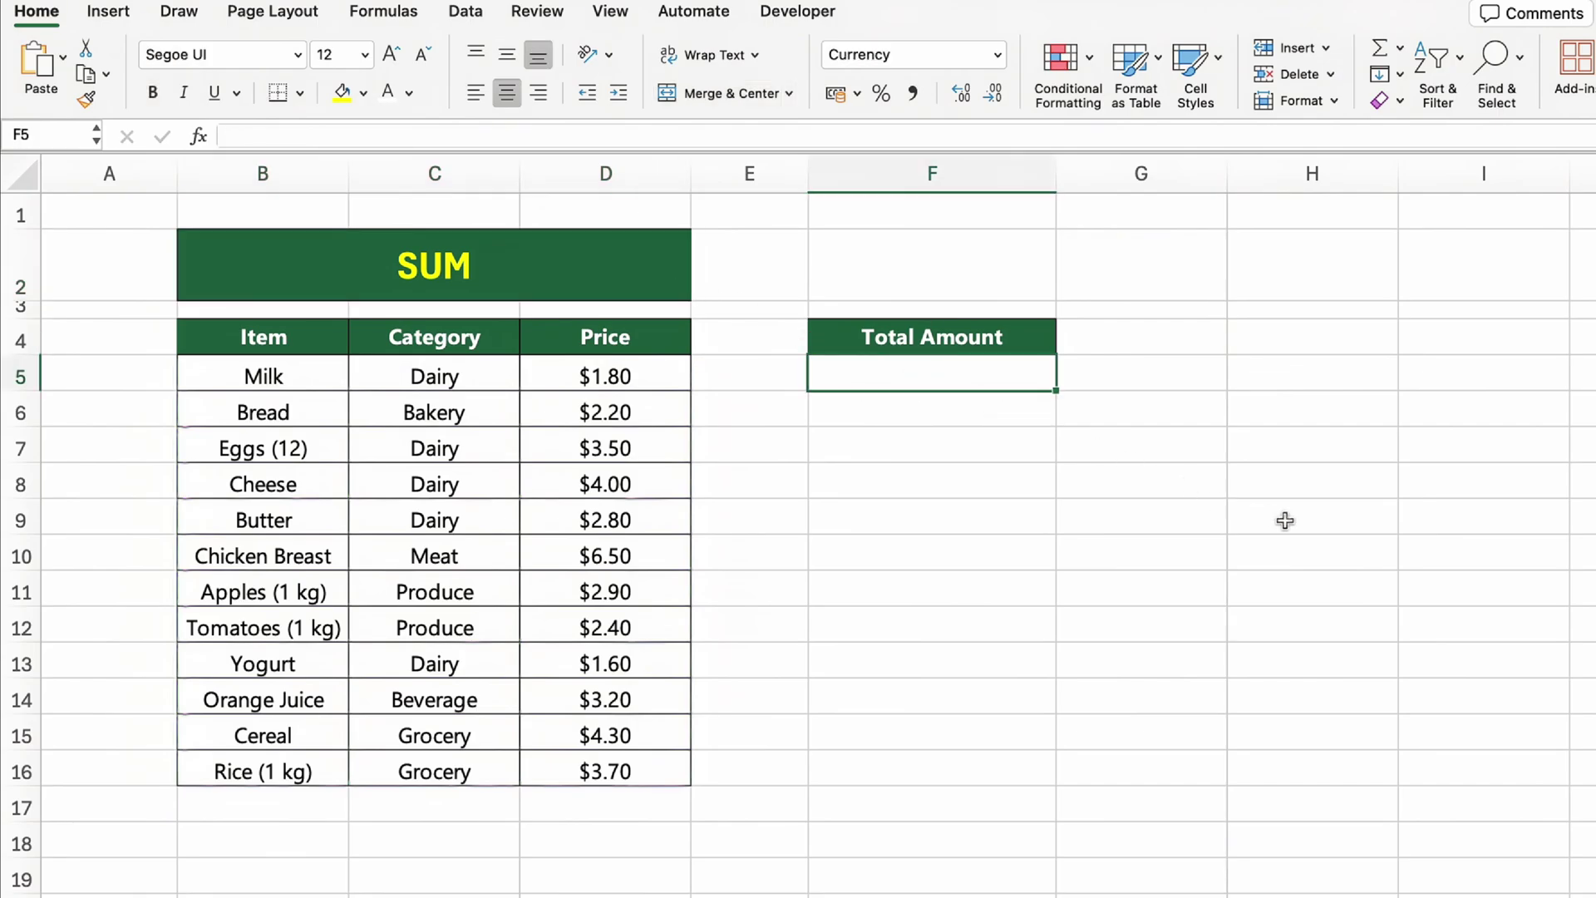
{"action": "type", "text": "=SUM("}
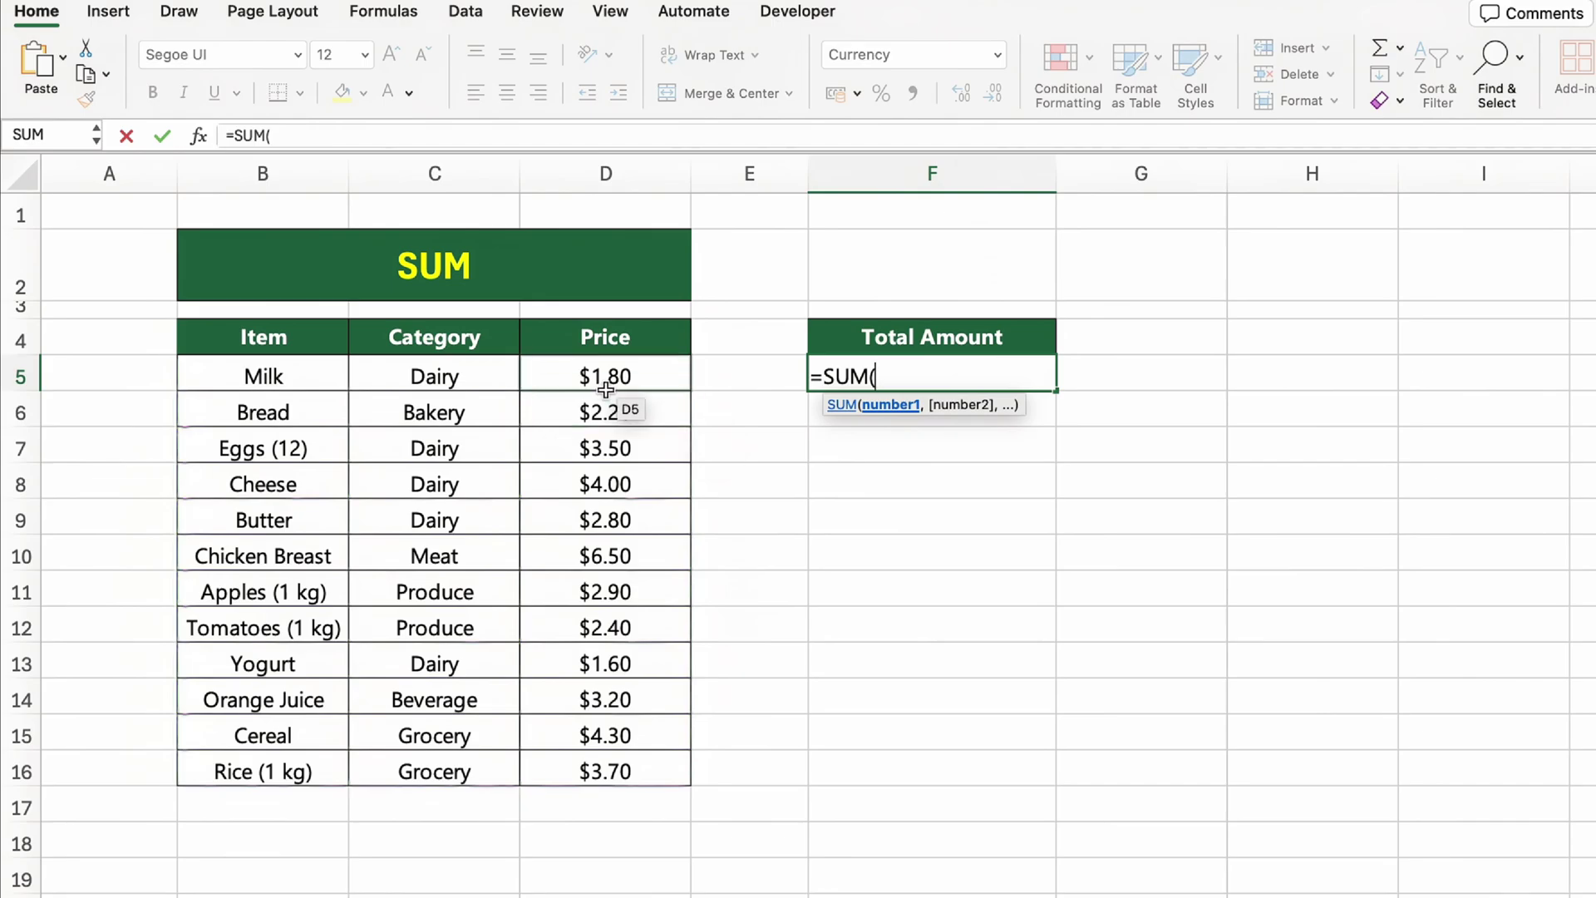
{"action": "left_click_drag", "start_coordinate": [605, 389], "coordinate": [619, 773]}
{"action": "type", "text": ")"}
{"action": "key", "text": "Return"}
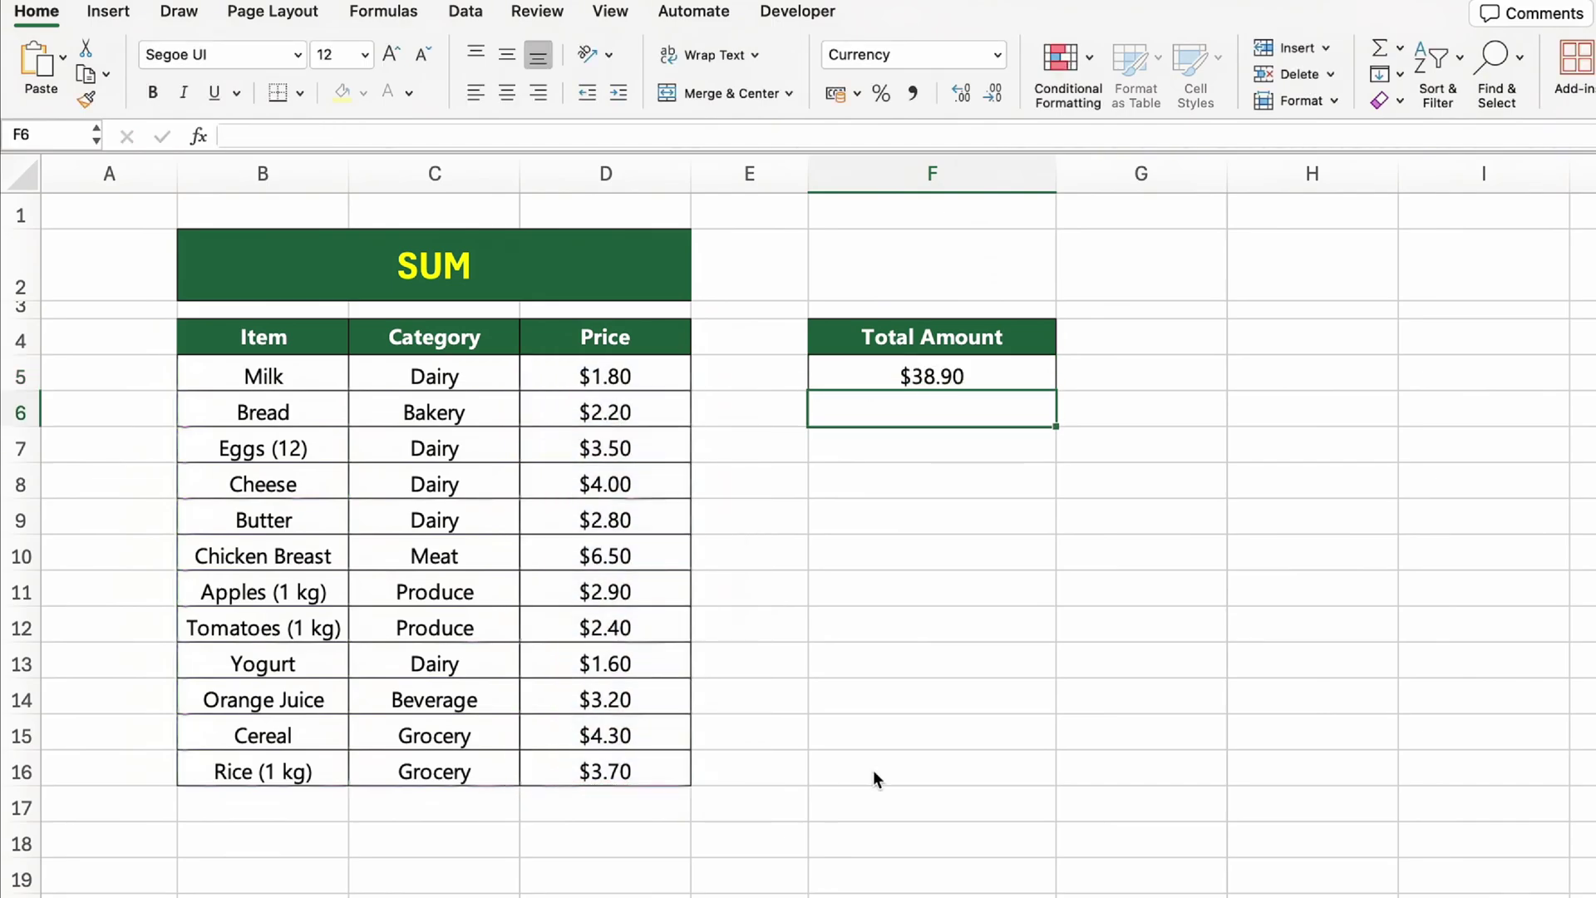
{"action": "left_click", "coordinate": [1150, 827]}
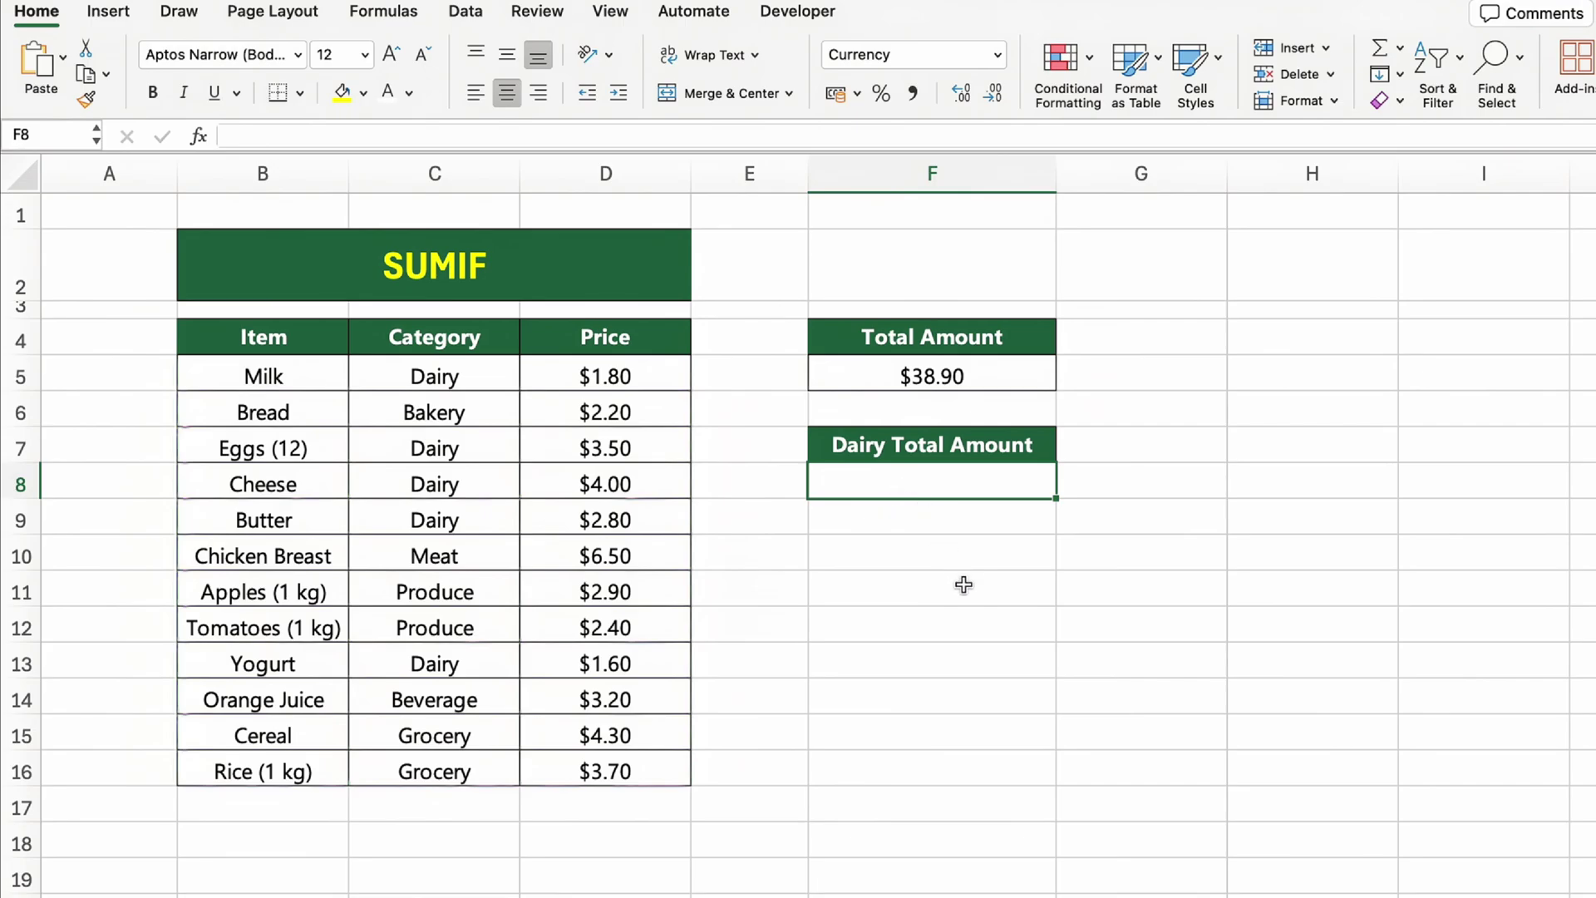
Enter =SUMIF(C5:C16, "Dairy", D5:D16) in Dairy Total Amount, giving $14
{"action": "type", "text": "=SUMIF("}
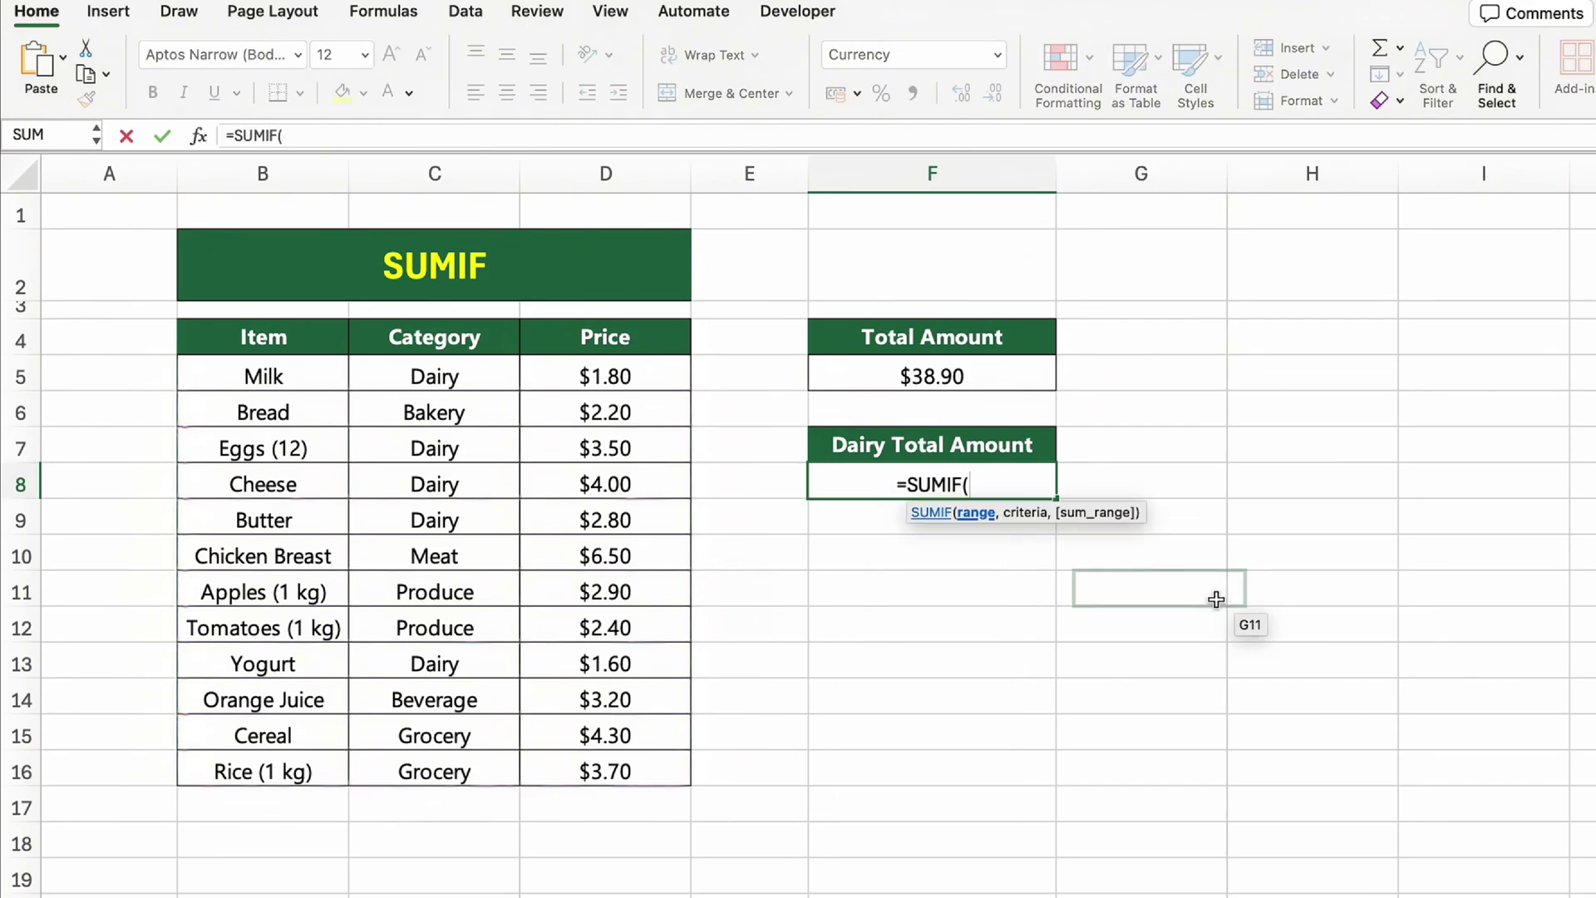
{"action": "left_click_drag", "start_coordinate": [498, 374], "coordinate": [497, 764]}
{"action": "type", "text": ", \"Dai"}
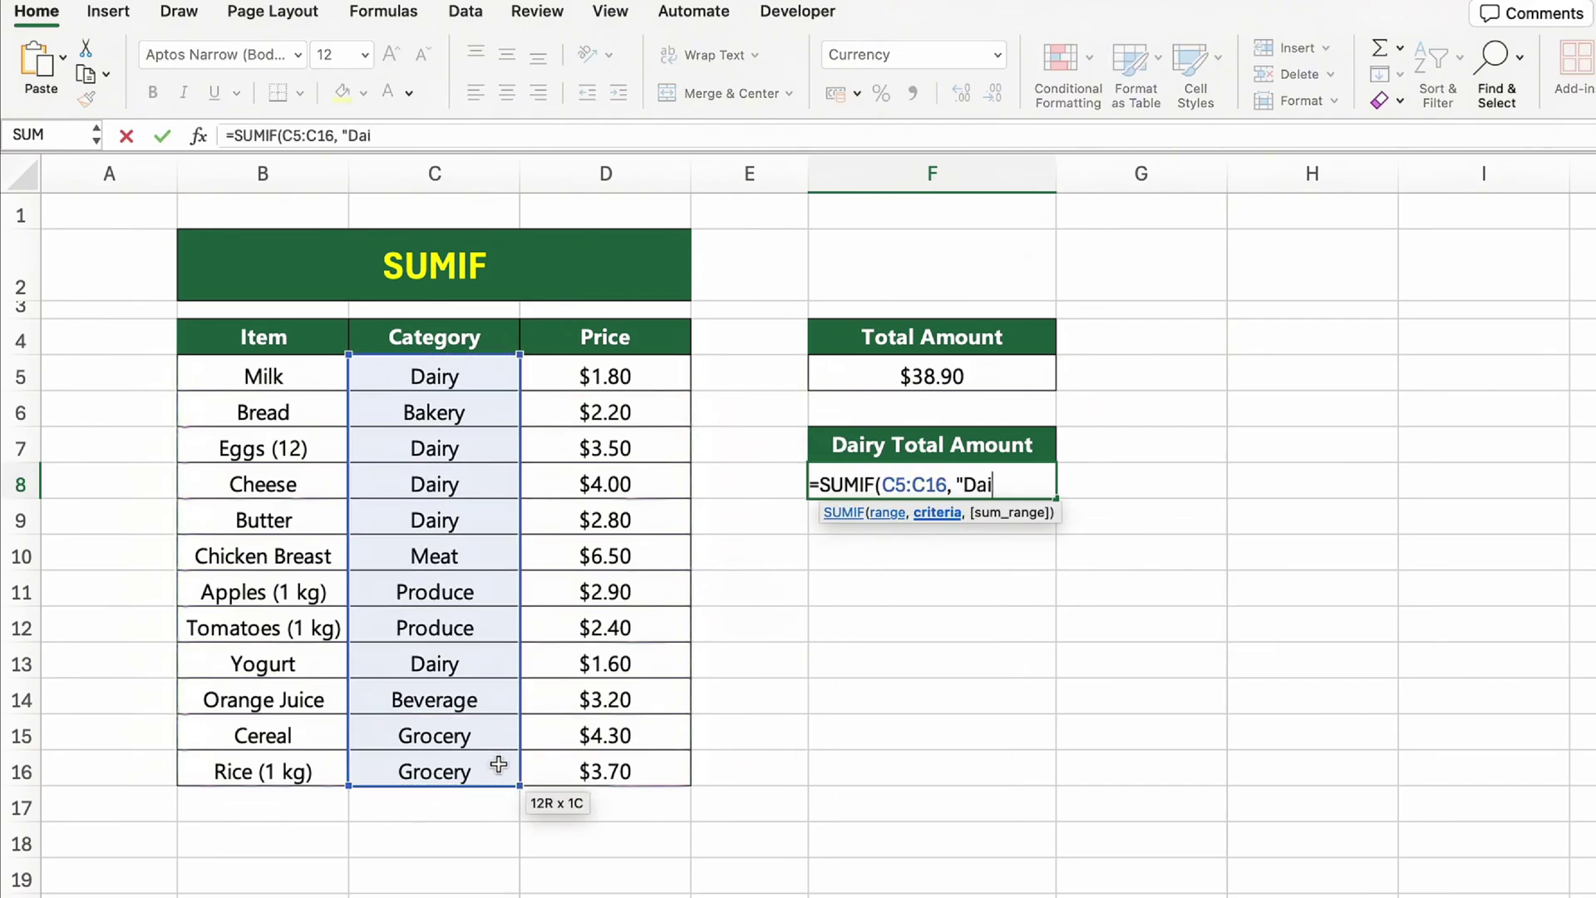
{"action": "type", "text": "ry\","}
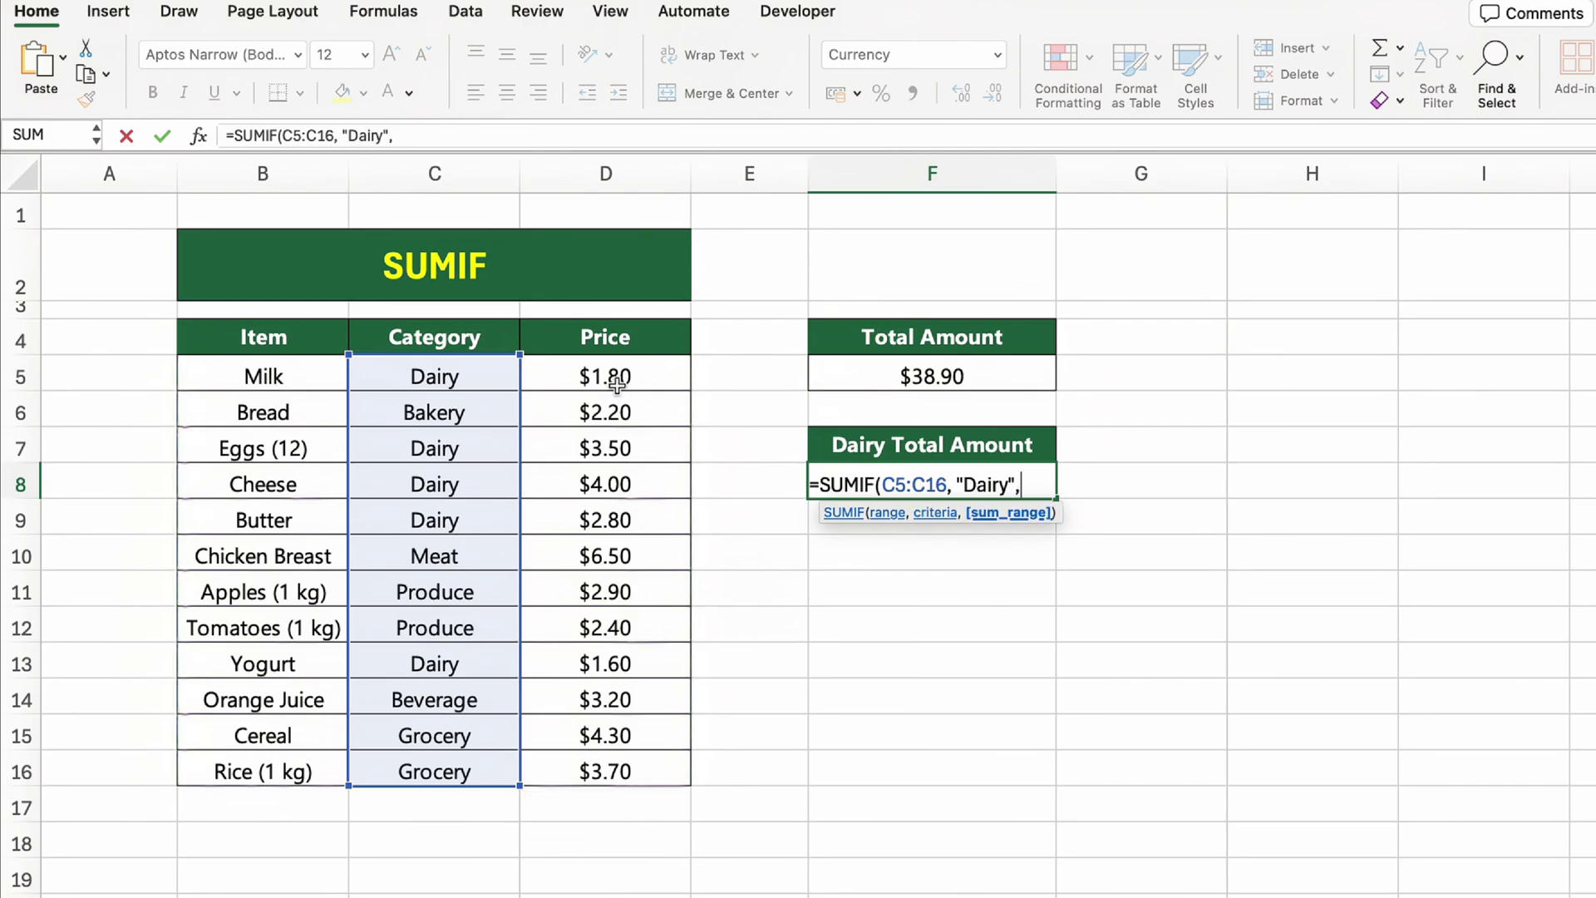
{"action": "left_click_drag", "start_coordinate": [623, 367], "coordinate": [654, 762]}
{"action": "type", "text": ")"}
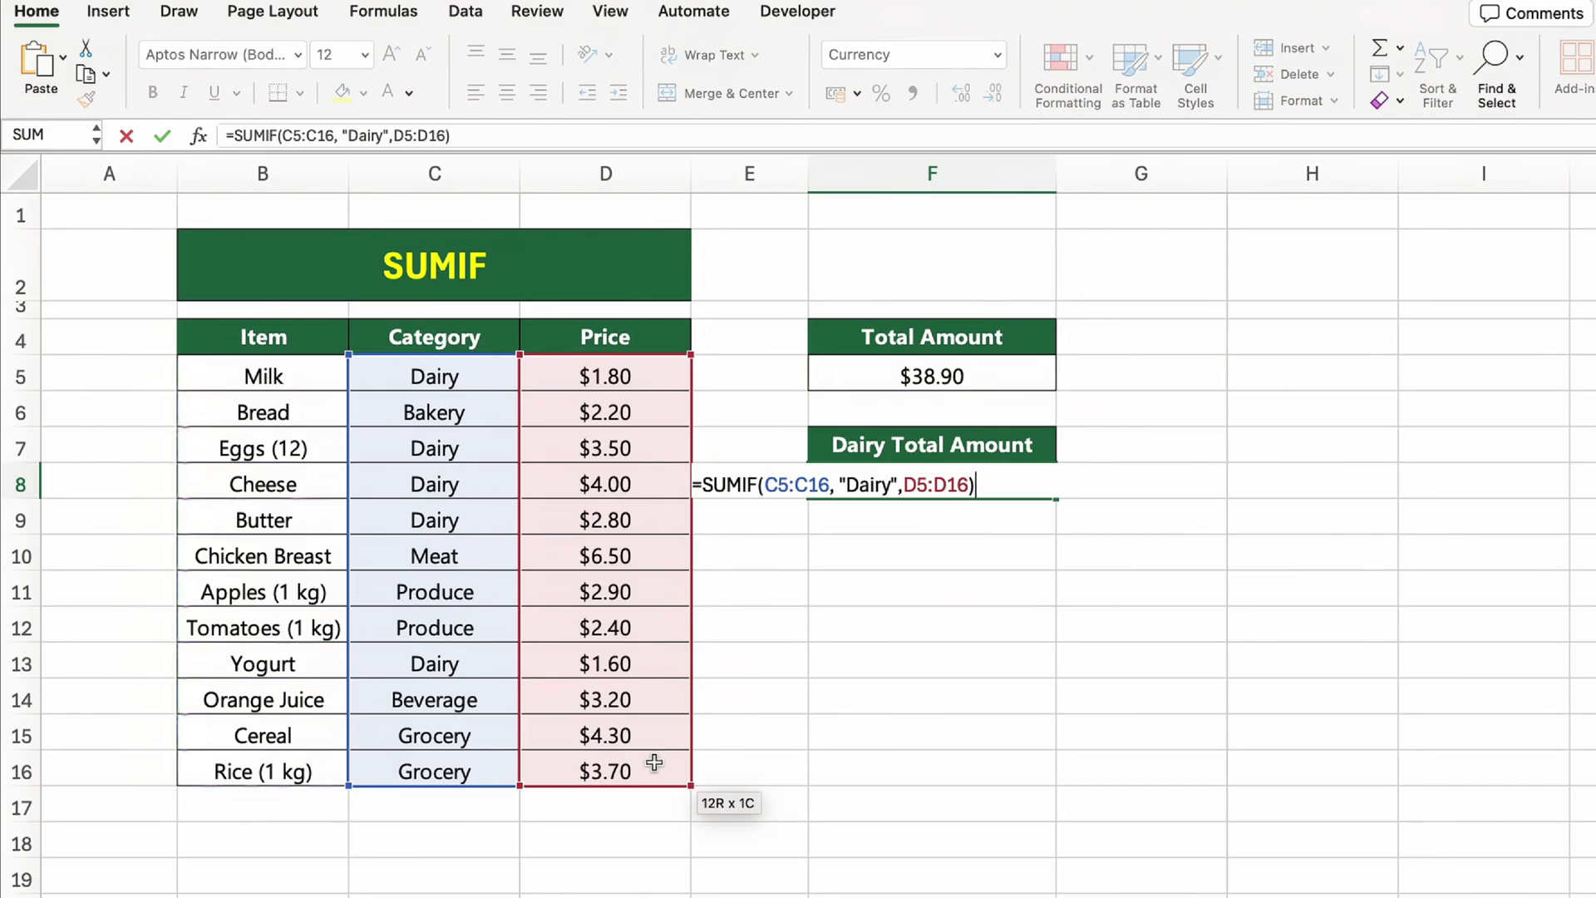
{"action": "key", "text": "Return"}
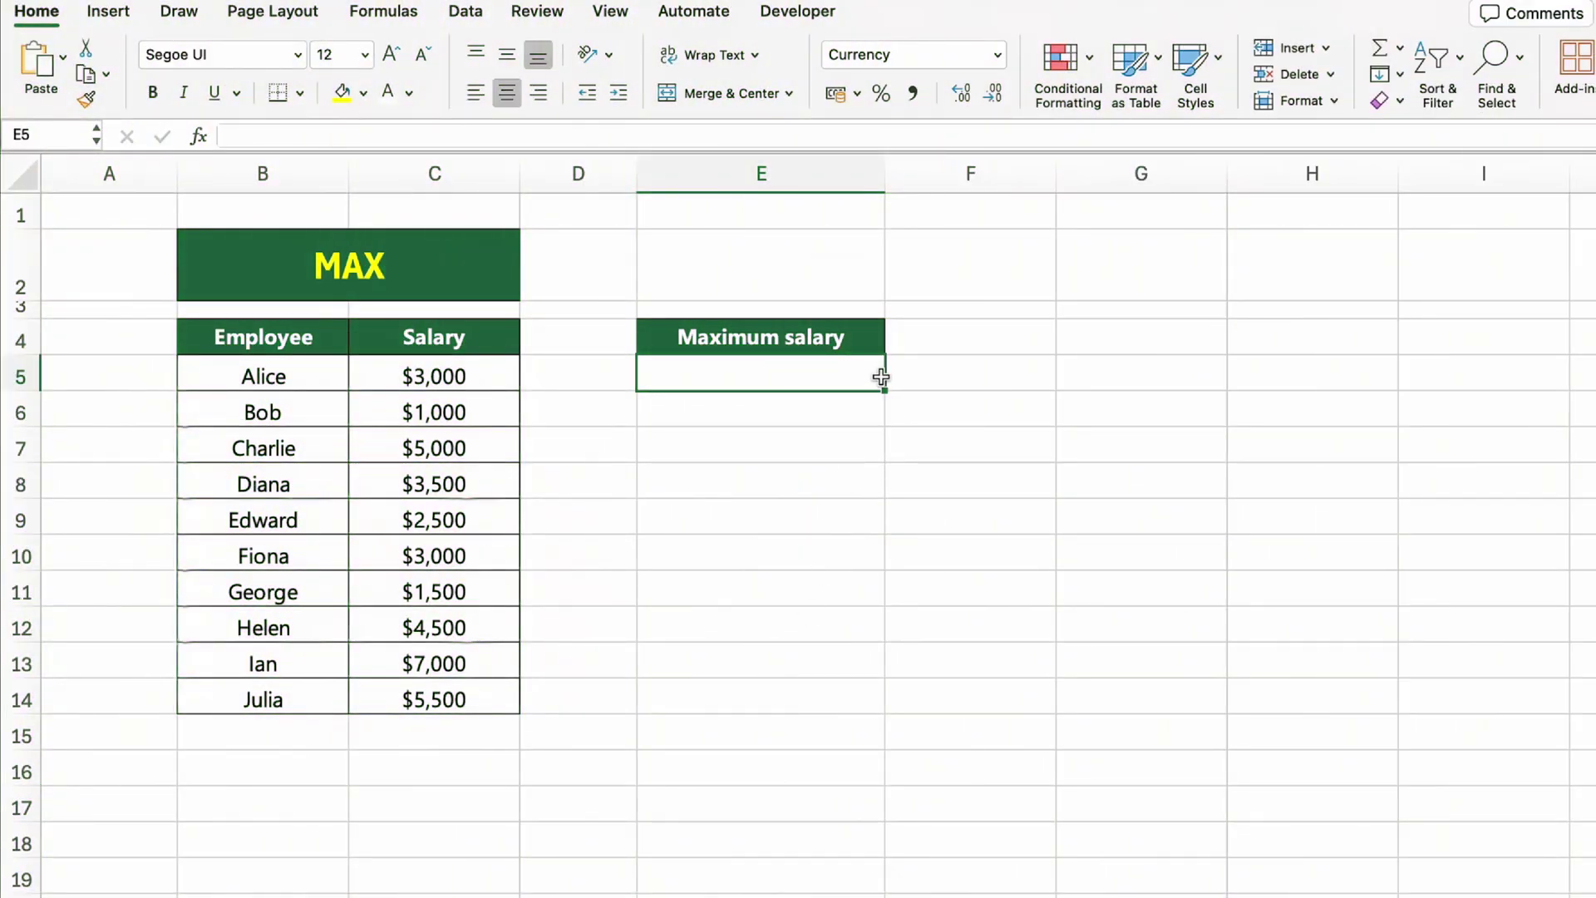
Enter =MAX(C5:C14) in the Maximum salary cell, returning $7,000
{"action": "left_click", "coordinate": [492, 286]}
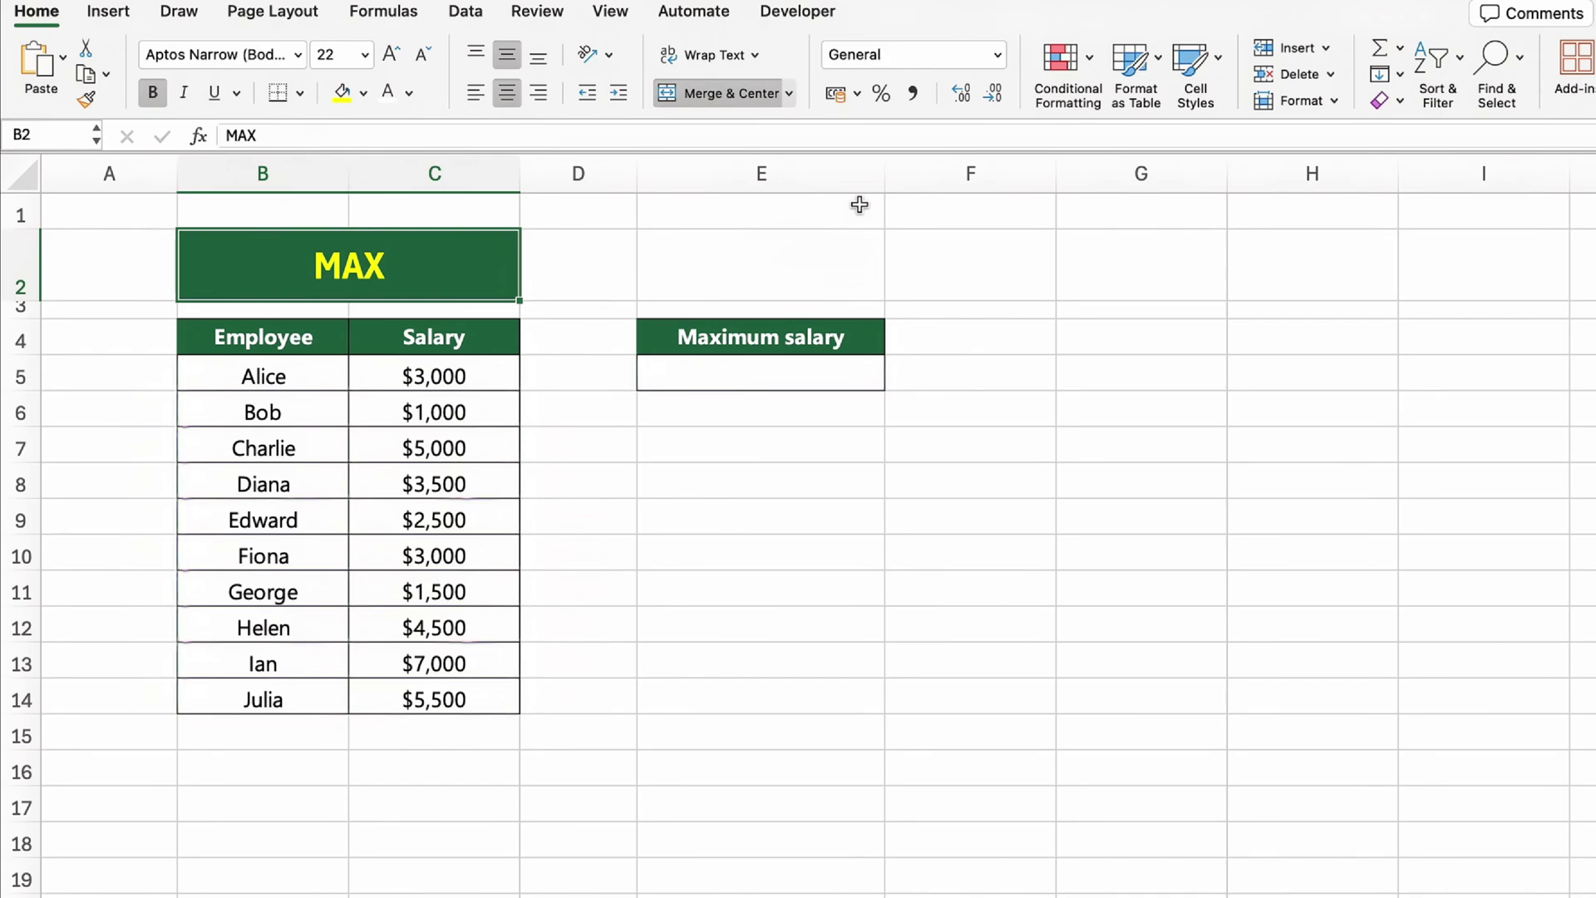
{"action": "left_click", "coordinate": [800, 387]}
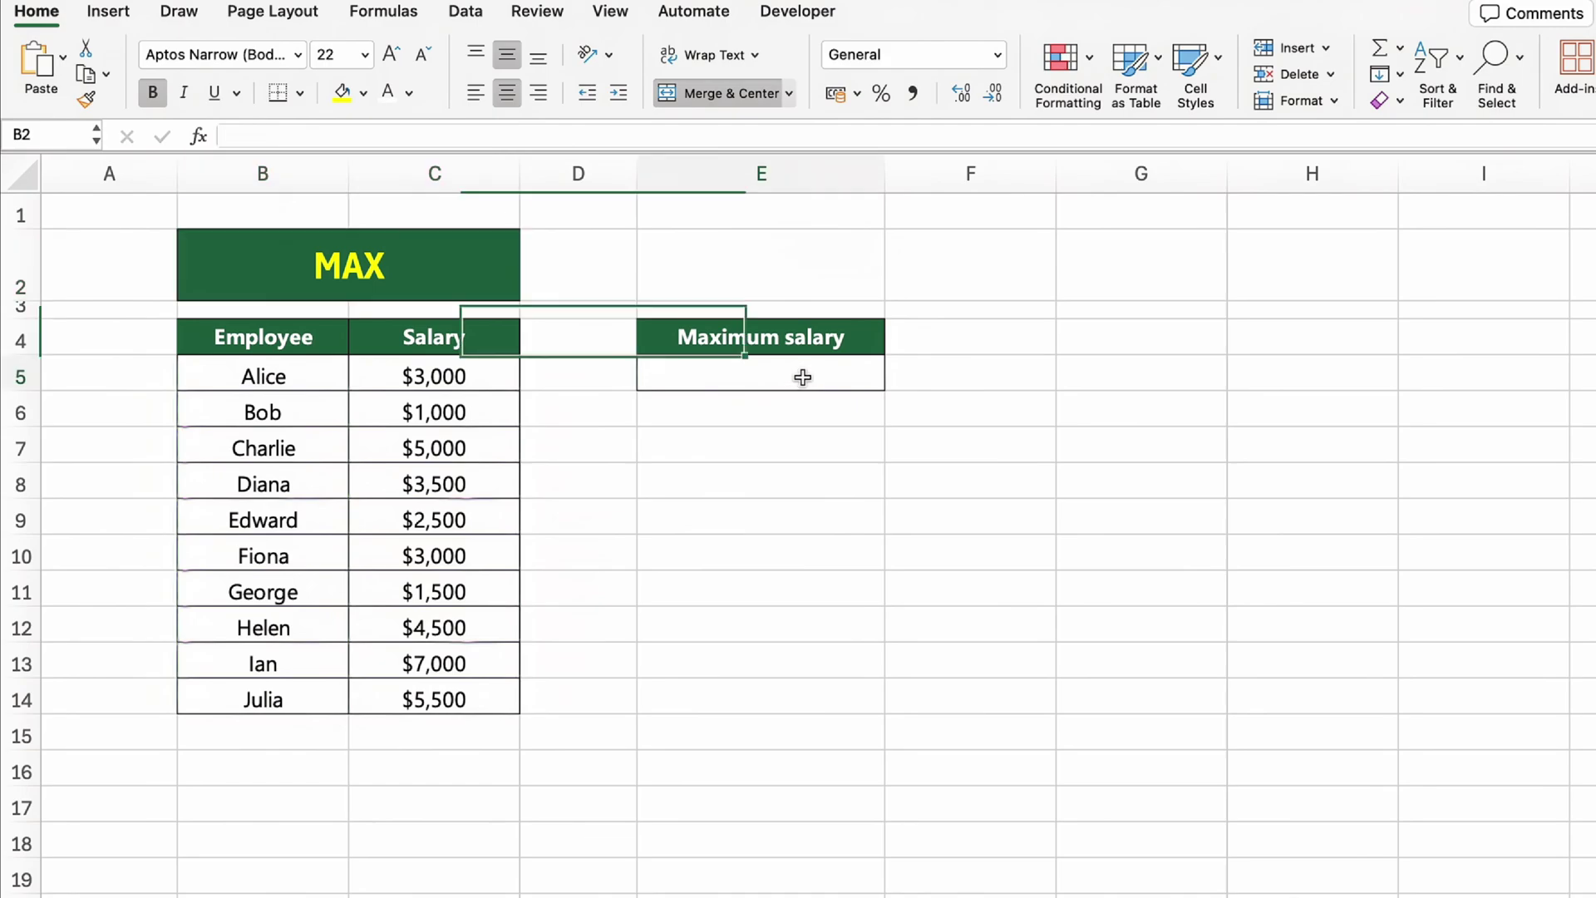
{"action": "type", "text": "="}
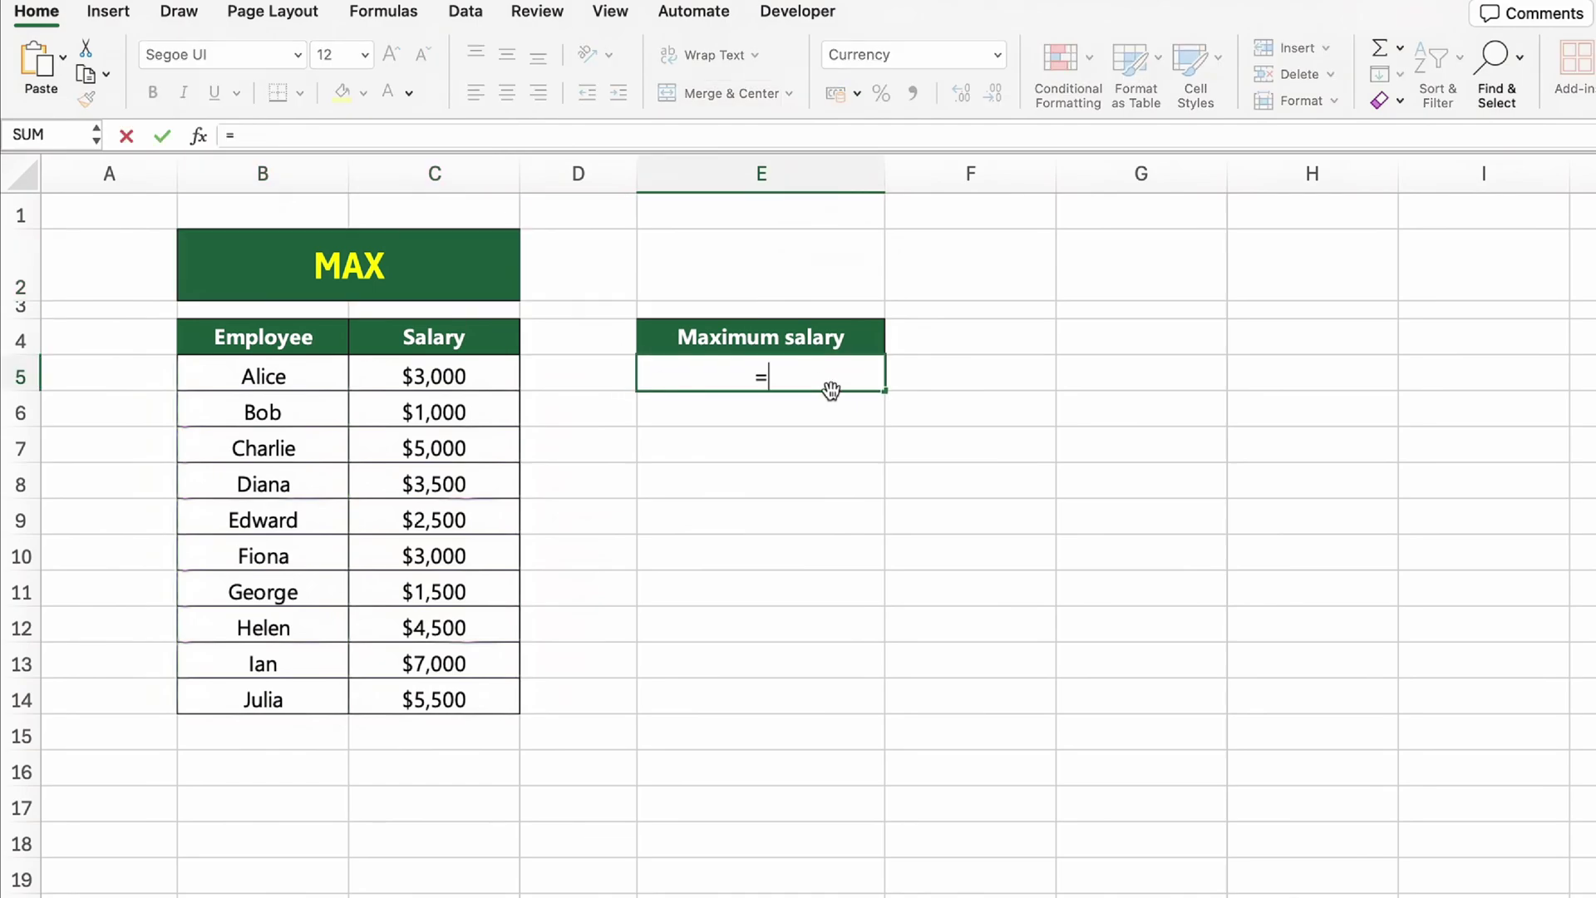
{"action": "type", "text": "MAX("}
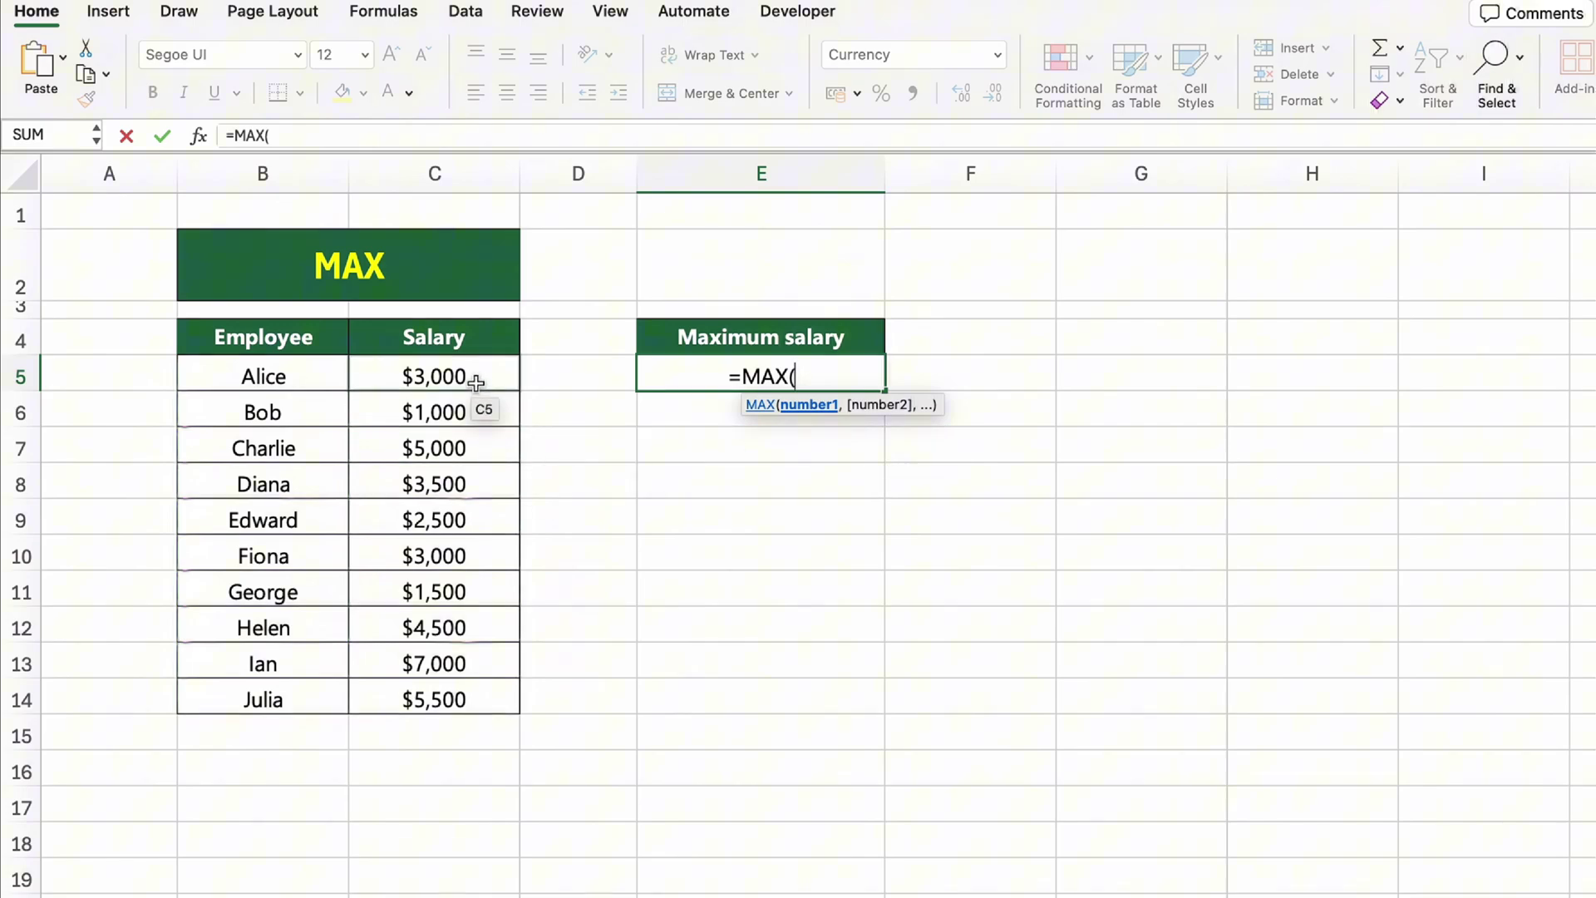
{"action": "left_click_drag", "start_coordinate": [488, 374], "coordinate": [499, 697]}
{"action": "type", "text": ")"}
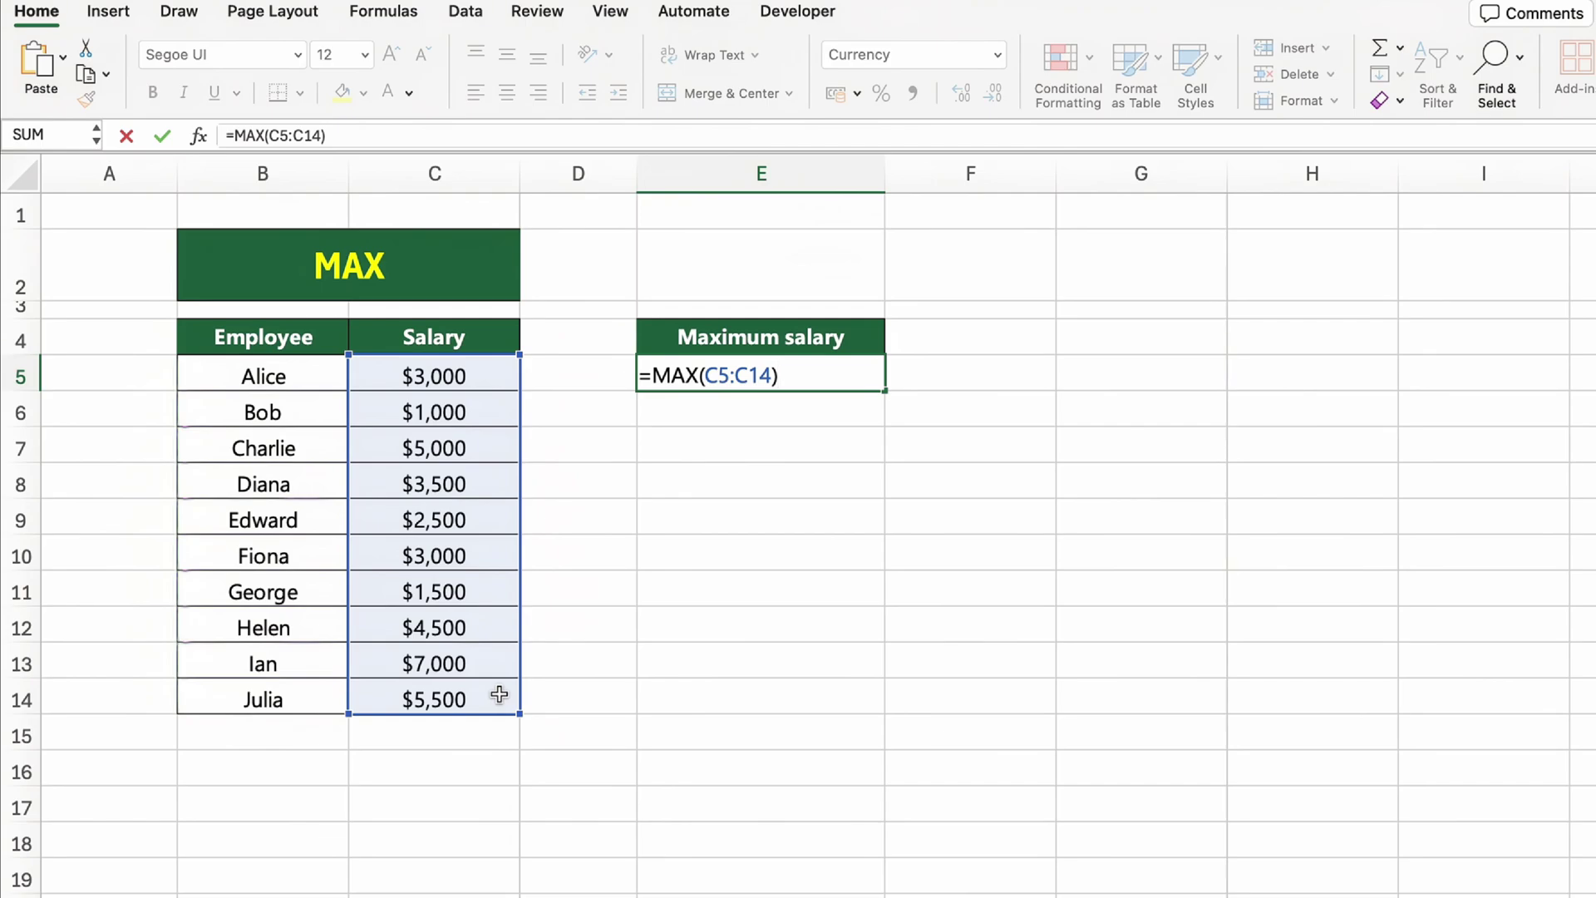
{"action": "key", "text": "Return"}
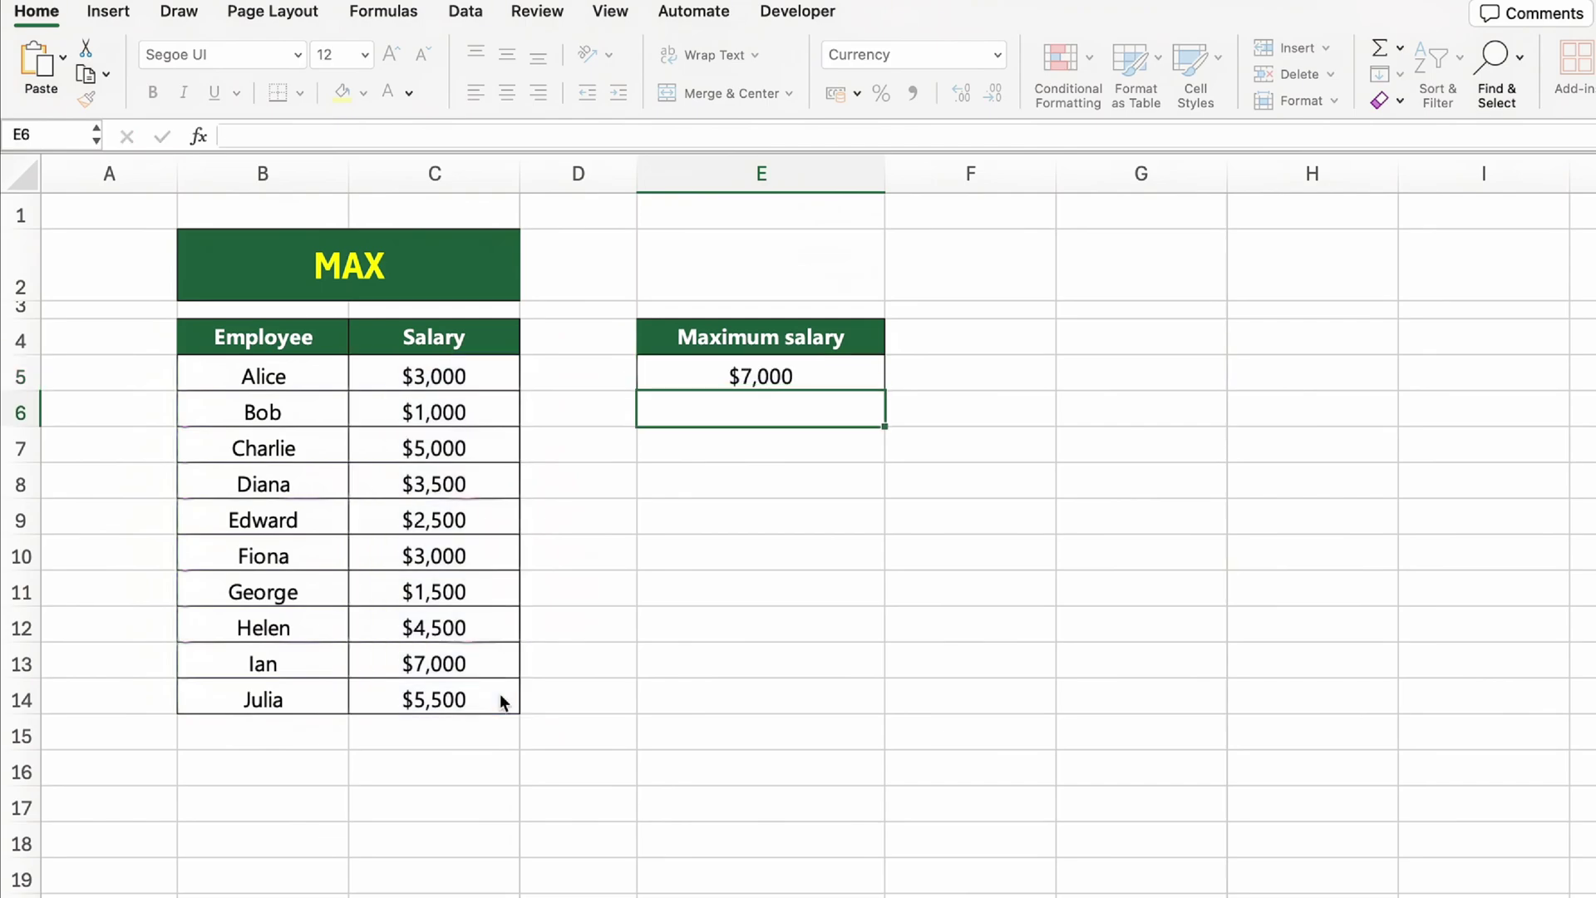
{"action": "left_click", "coordinate": [1028, 734]}
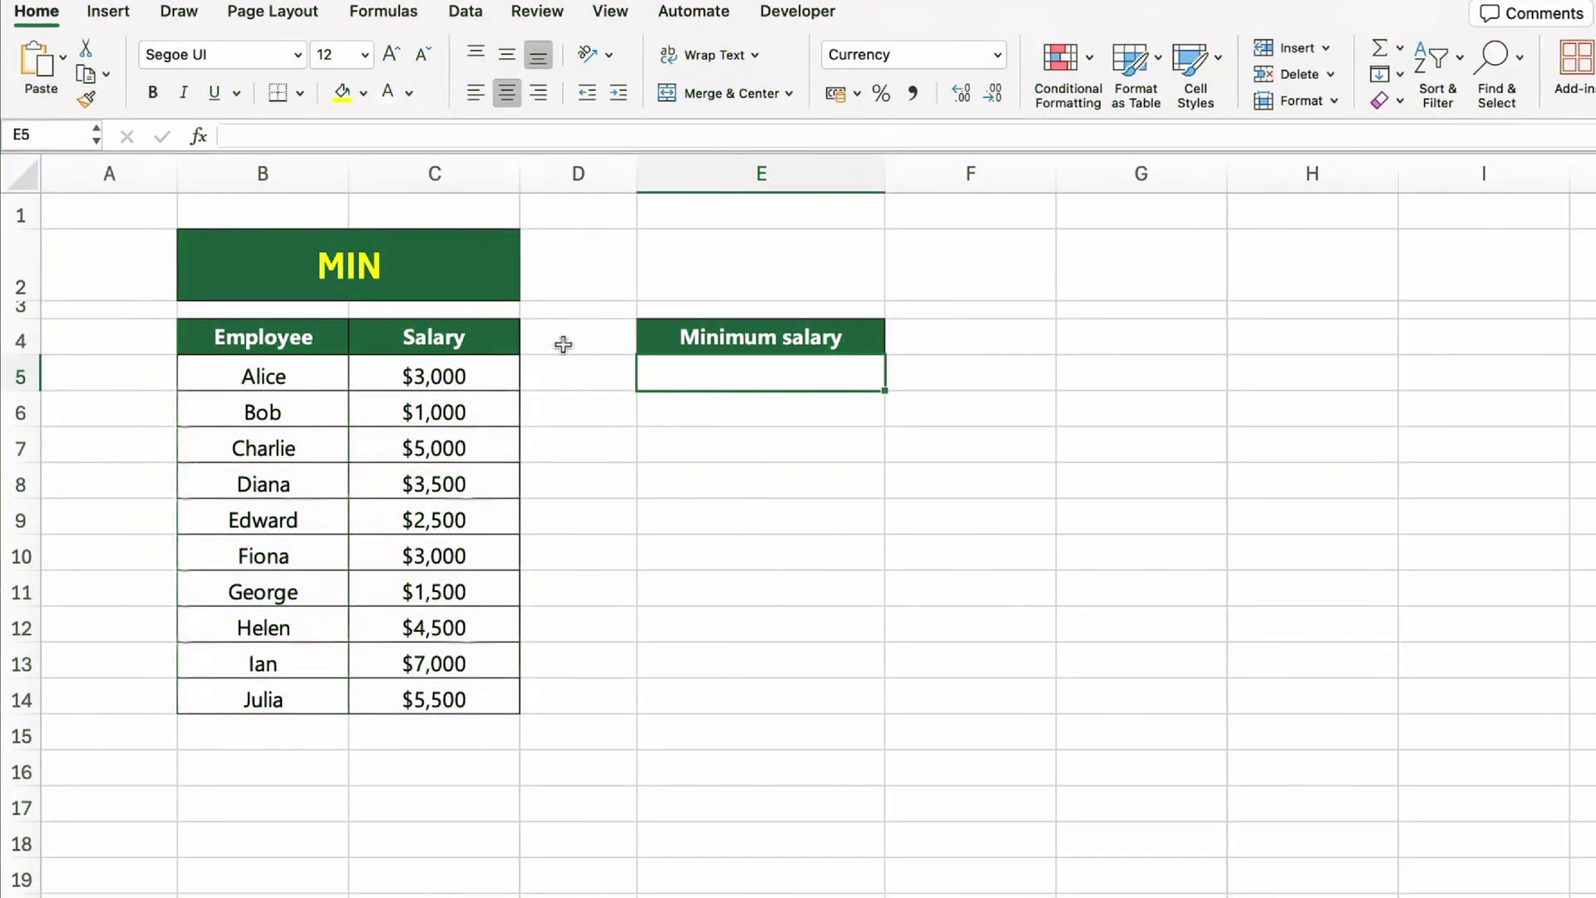
Enter =MIN(C5:C14) in the Minimum salary cell, returning $1,000
{"action": "left_click", "coordinate": [472, 274]}
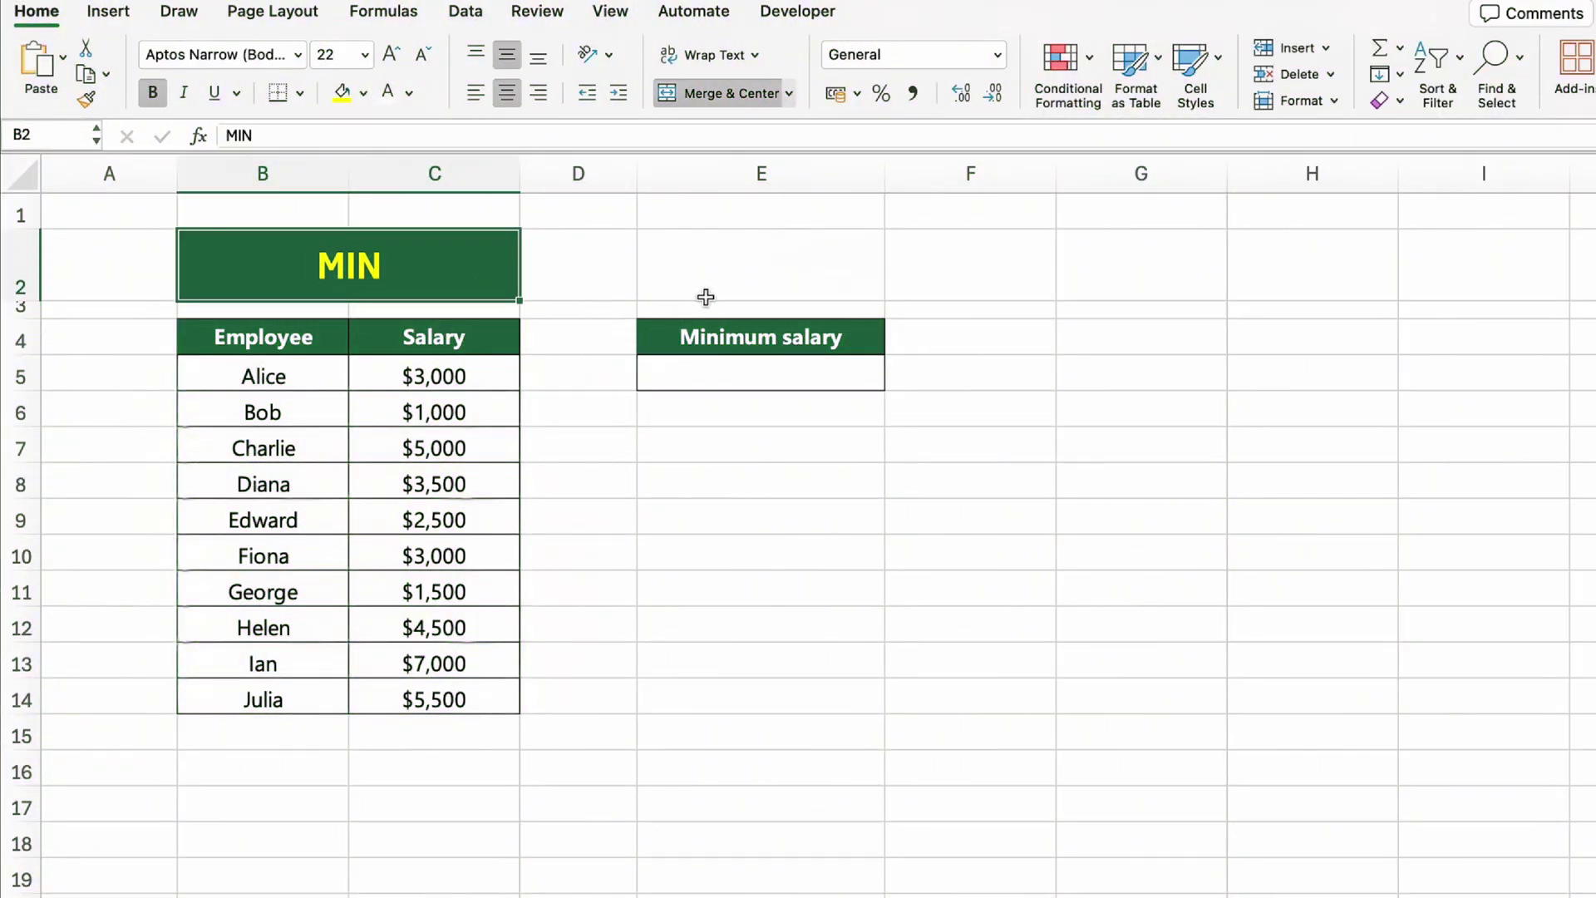
{"action": "left_click", "coordinate": [876, 376]}
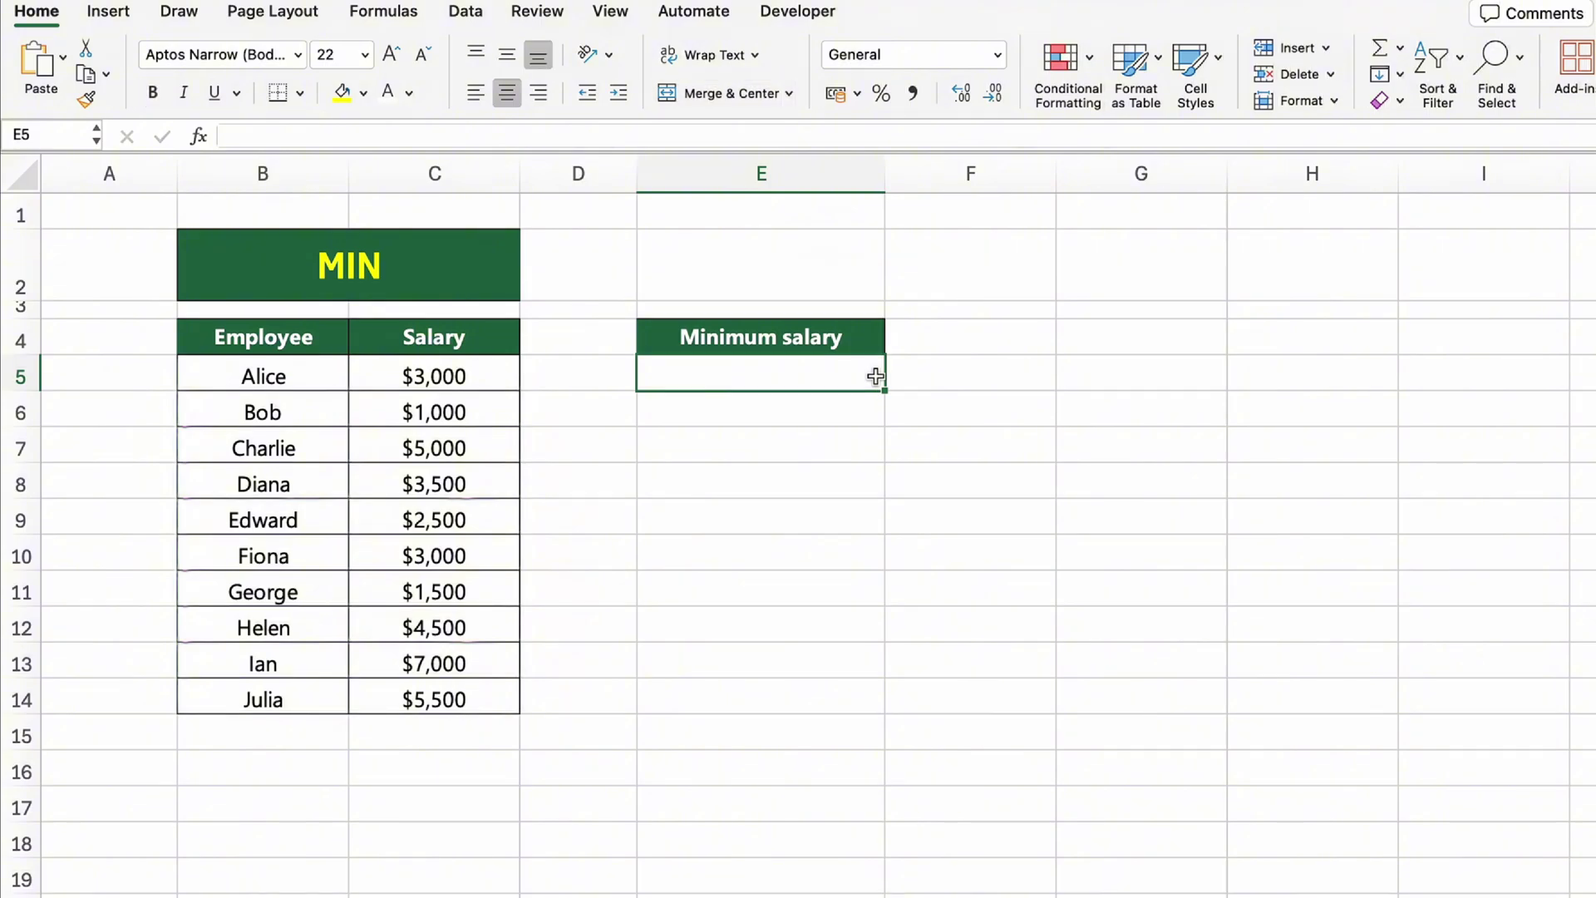
{"action": "type", "text": "=MIN("}
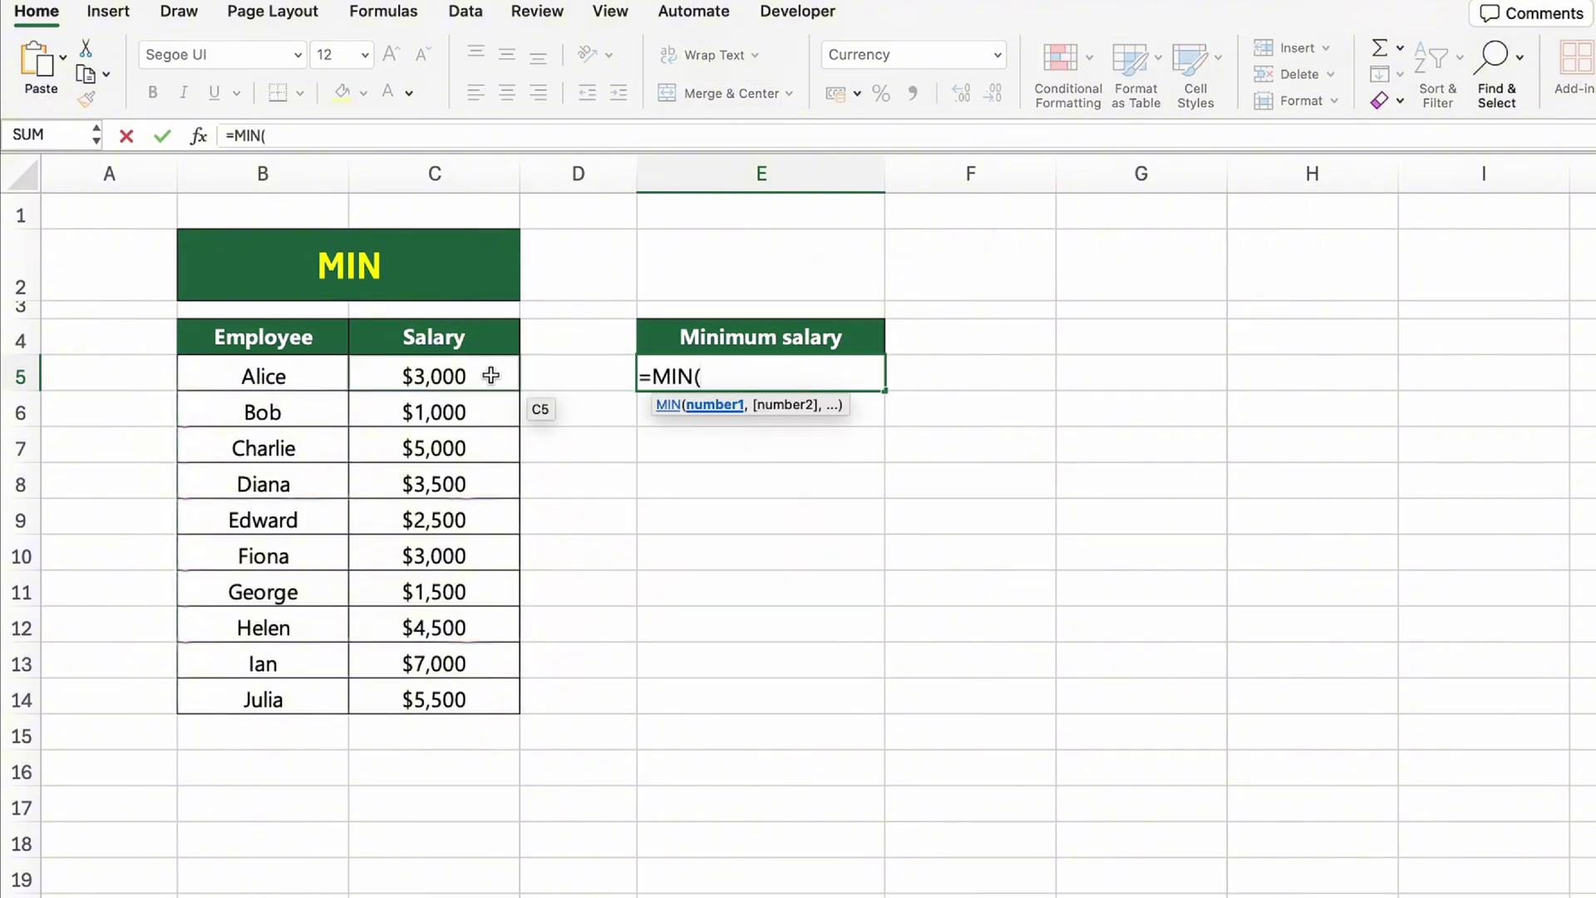
{"action": "left_click_drag", "start_coordinate": [496, 374], "coordinate": [497, 700]}
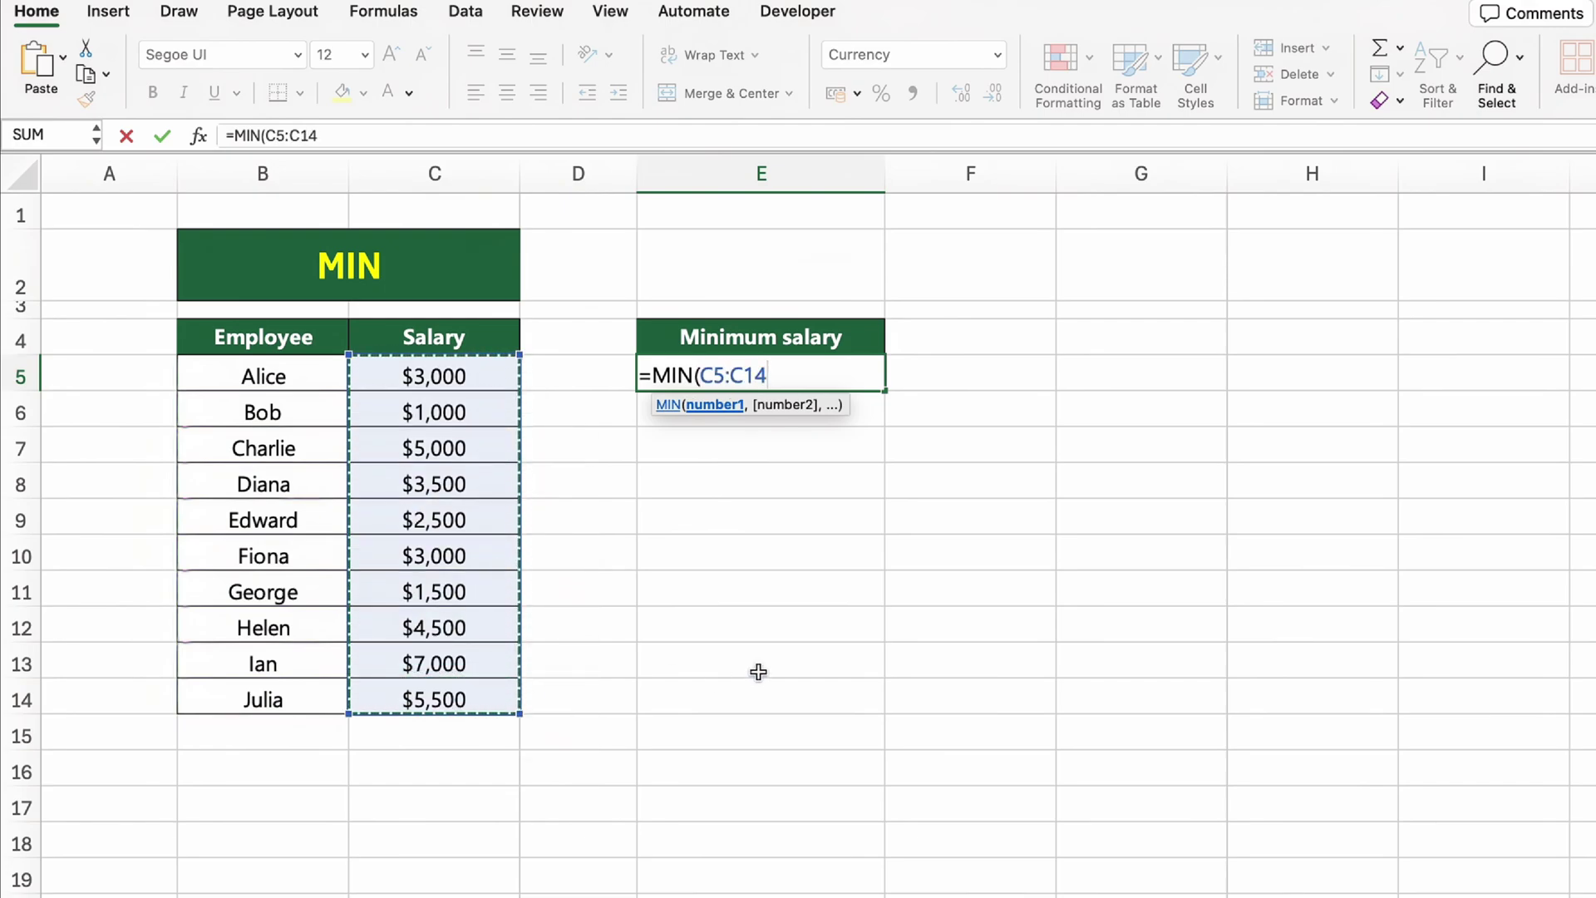
{"action": "type", "text": ")"}
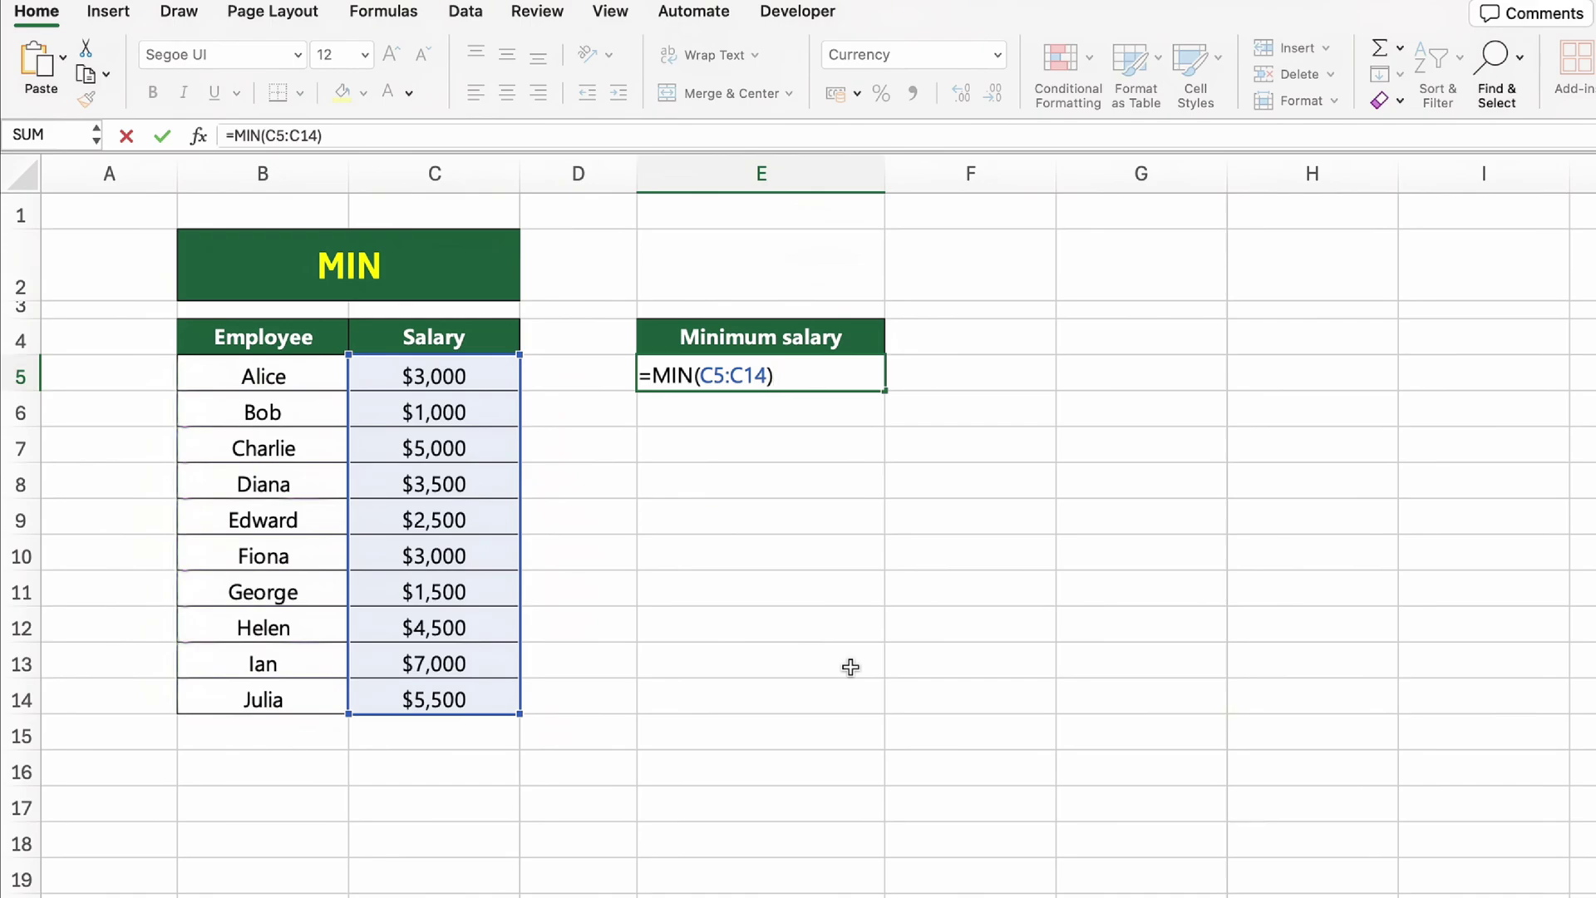
{"action": "key", "text": "Return"}
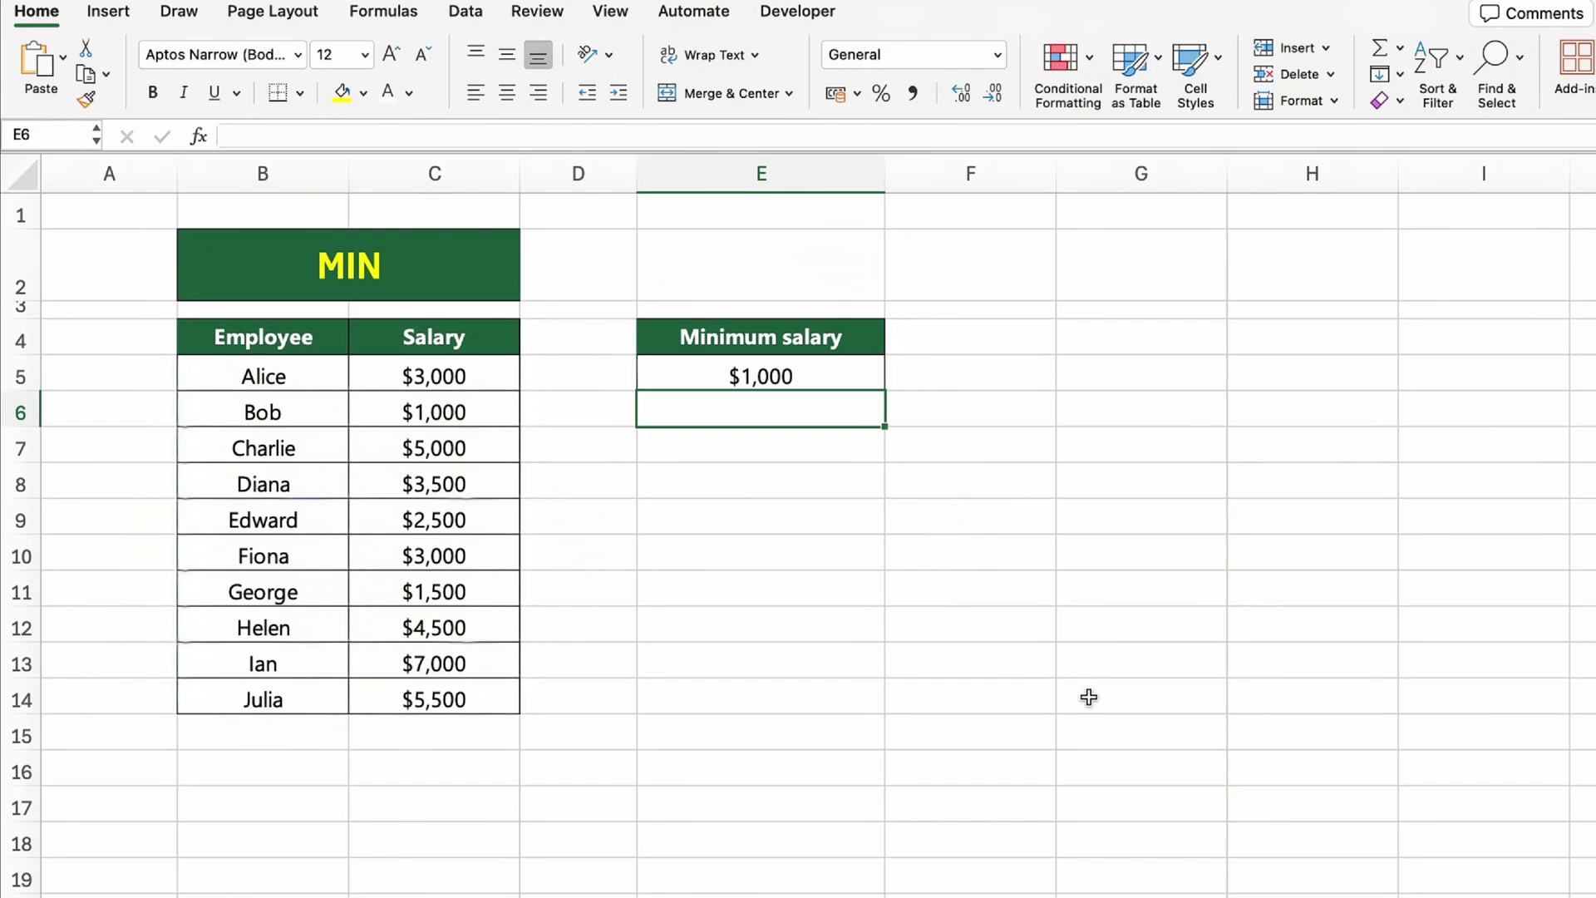
{"action": "left_click", "coordinate": [1085, 712]}
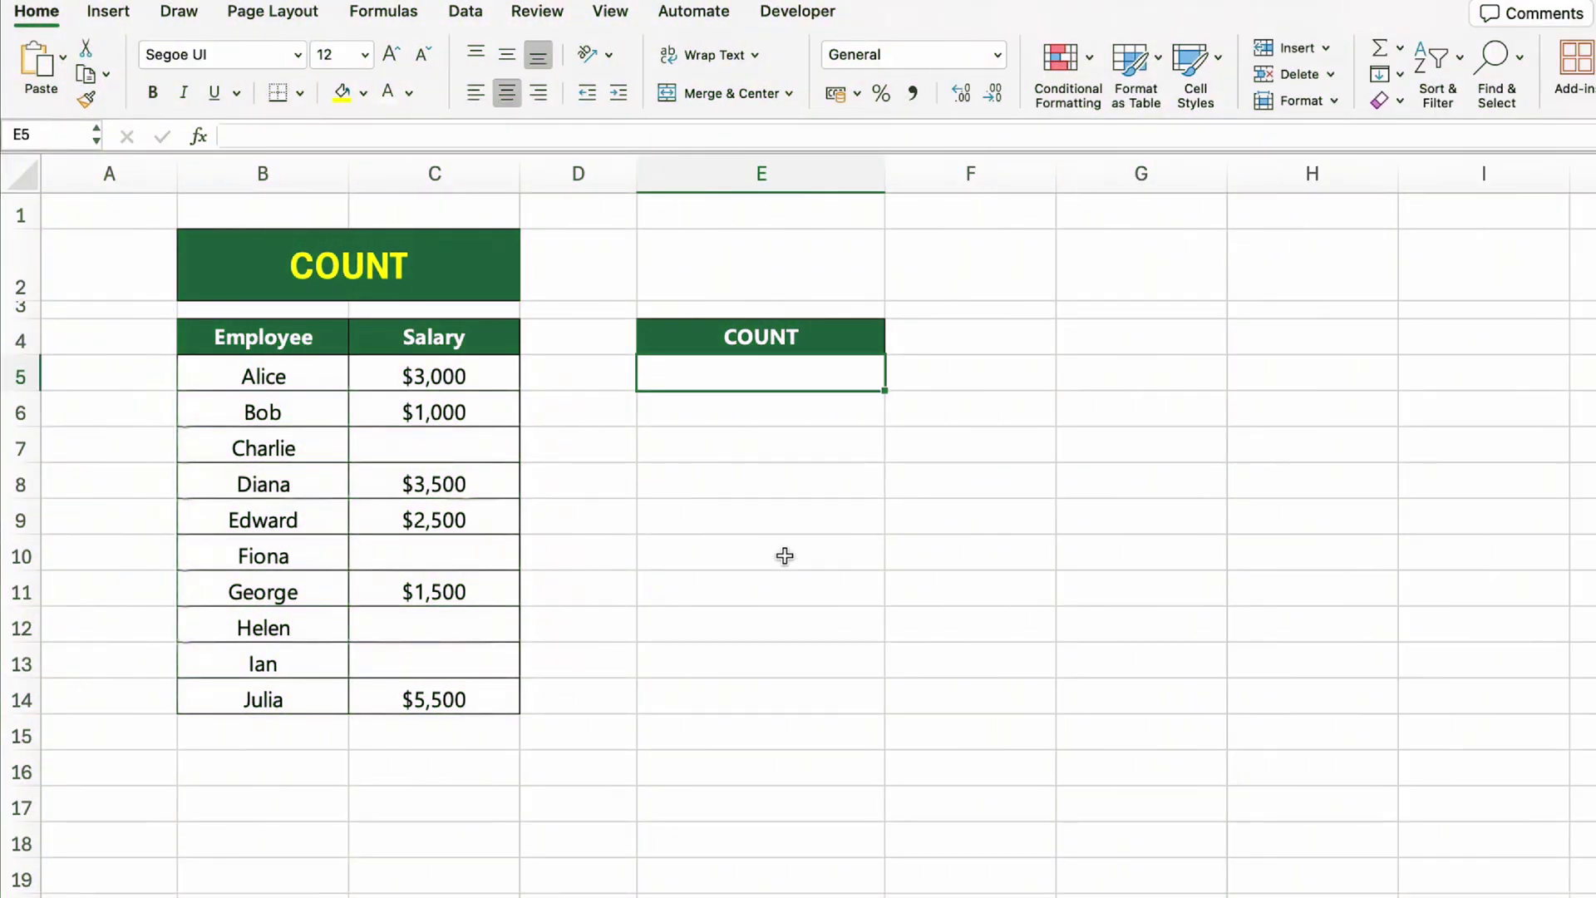
Count the filled salaries with =COUNT(C5:C14) in the COUNT cell, showing 6
{"action": "left_click", "coordinate": [456, 281]}
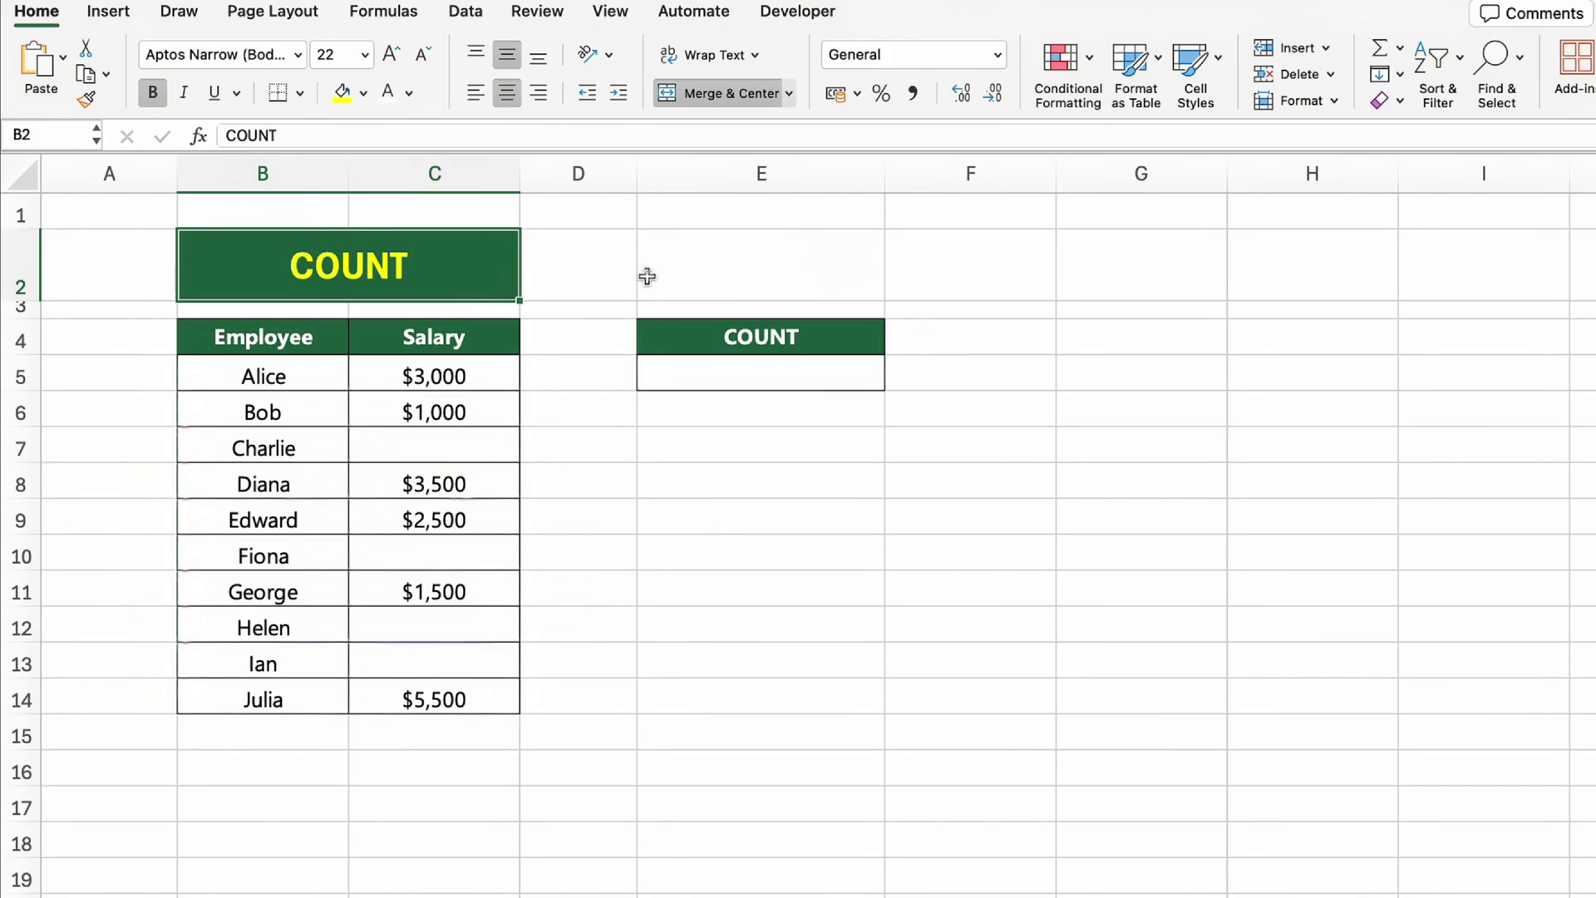
{"action": "left_click", "coordinate": [744, 388]}
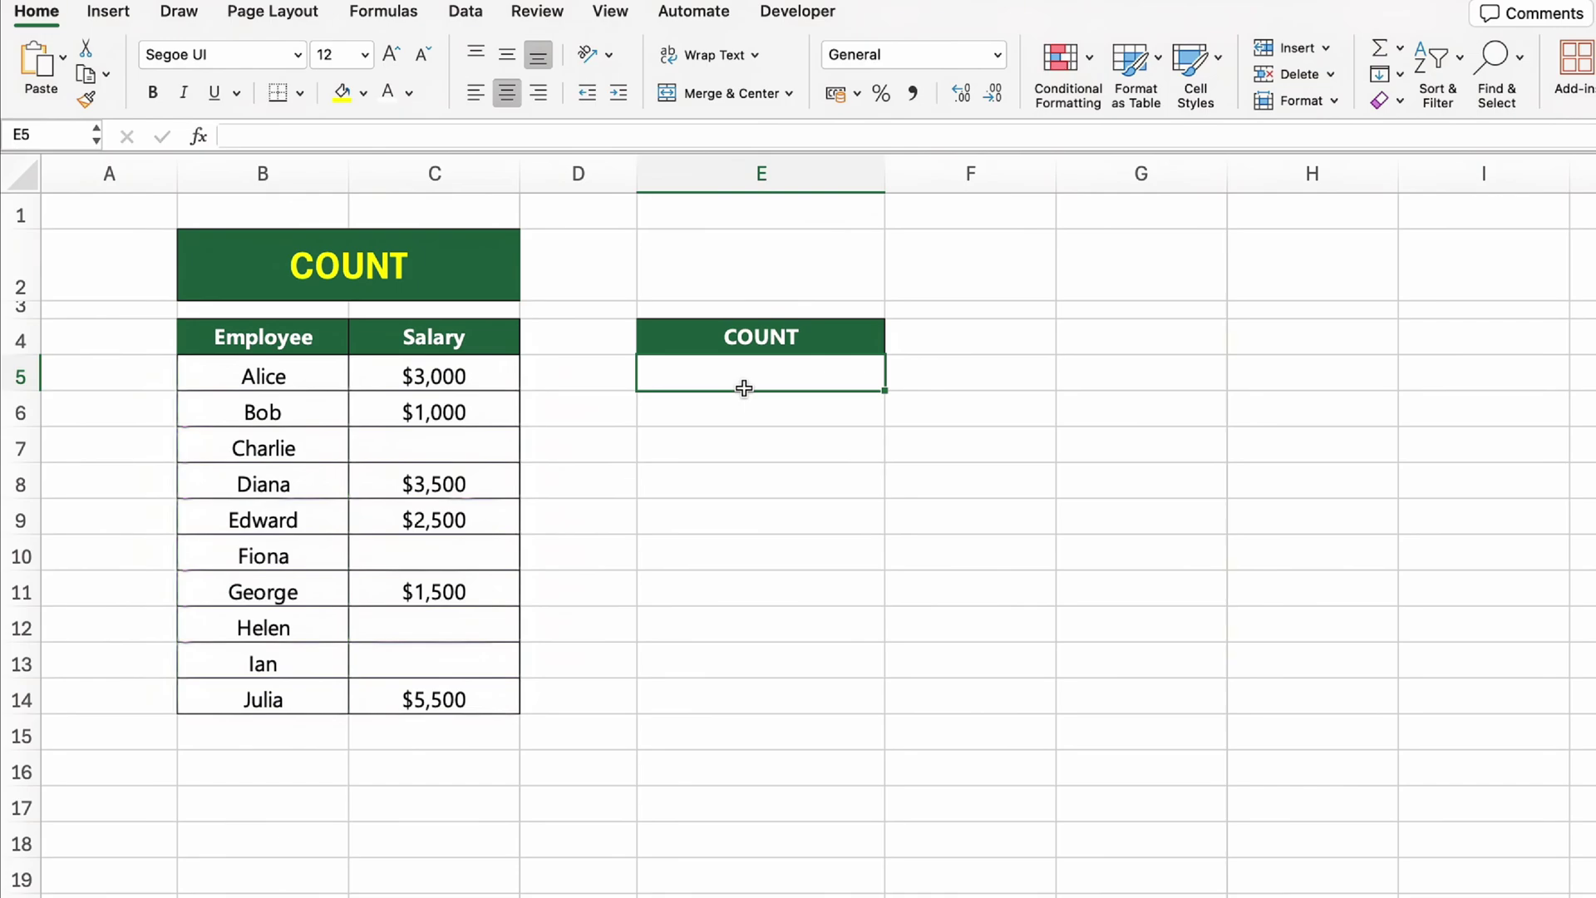
{"action": "type", "text": "=COU"}
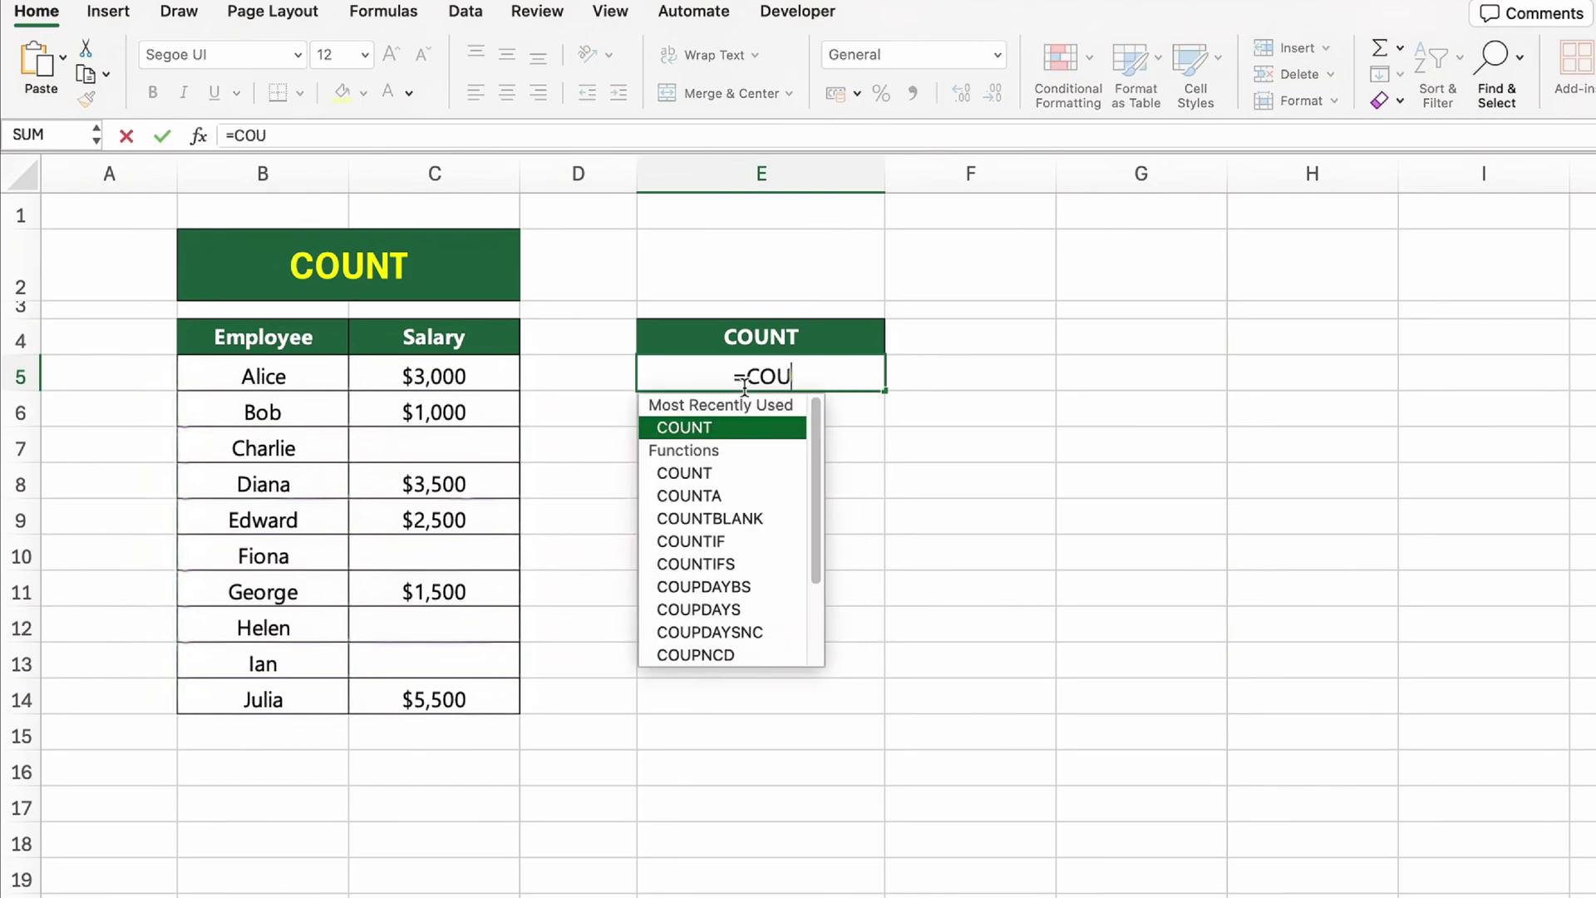
{"action": "key", "text": "Tab"}
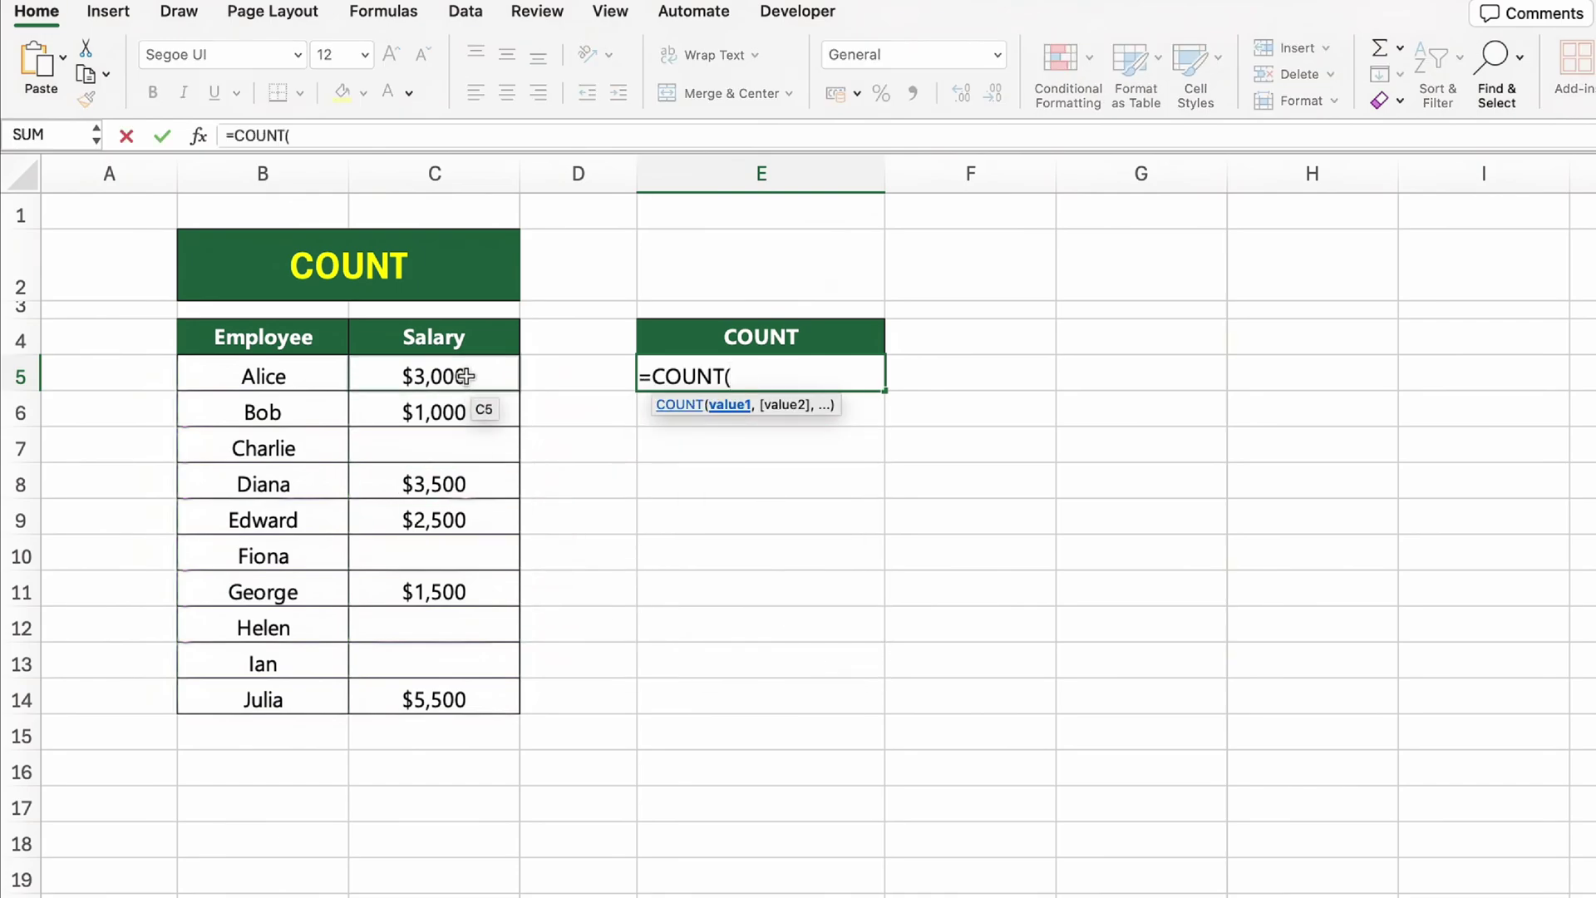
{"action": "left_click_drag", "start_coordinate": [466, 376], "coordinate": [493, 693]}
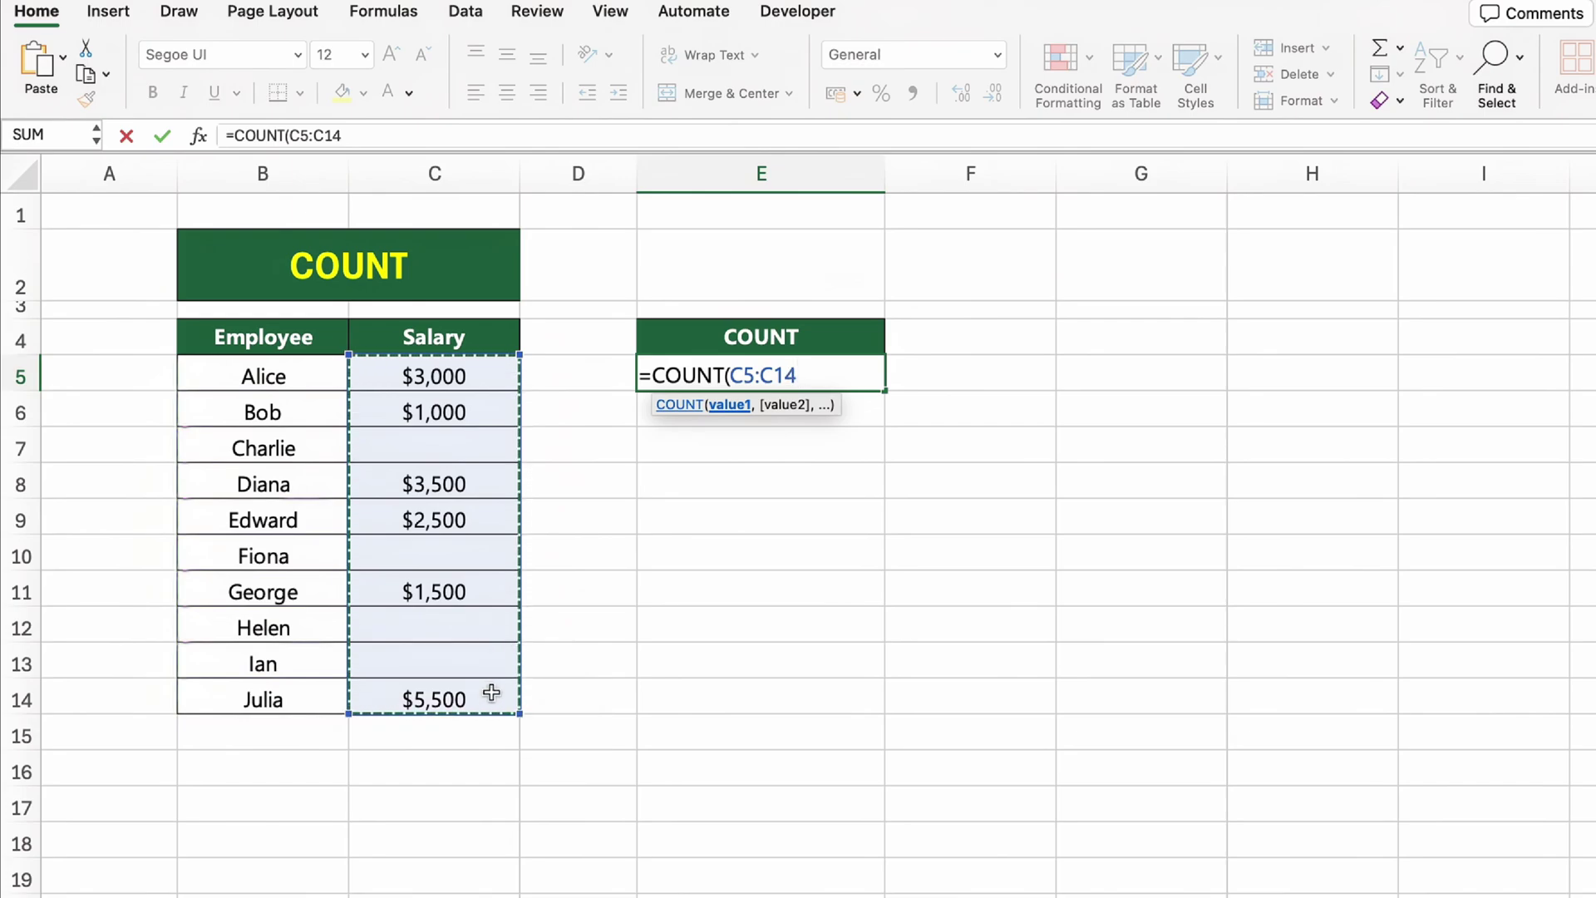
{"action": "type", "text": ")"}
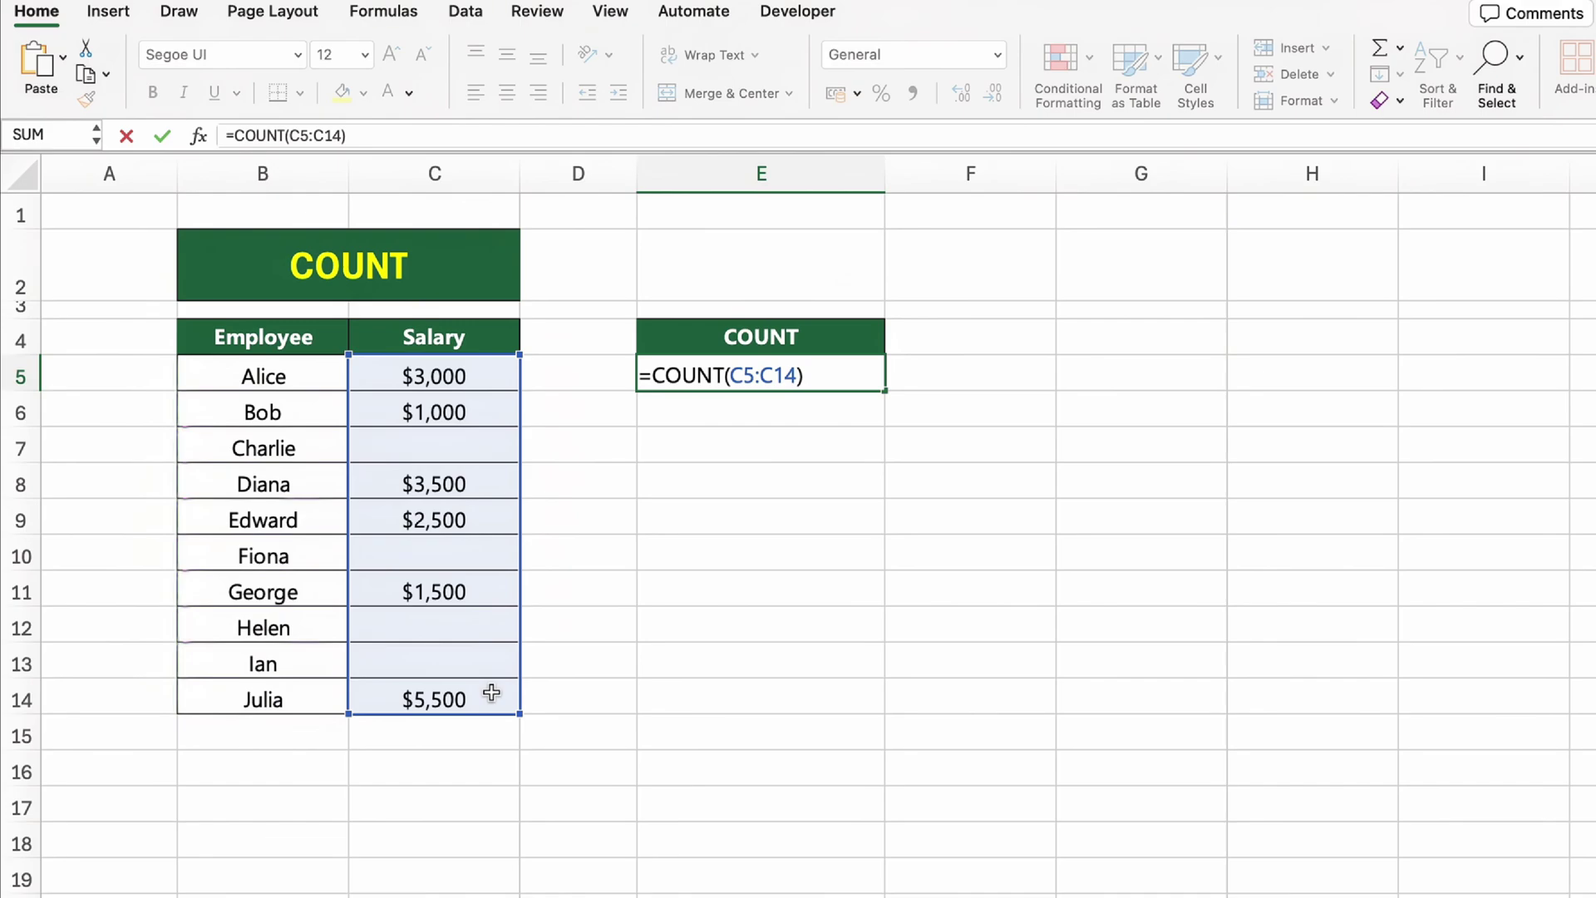
{"action": "key", "text": "Return"}
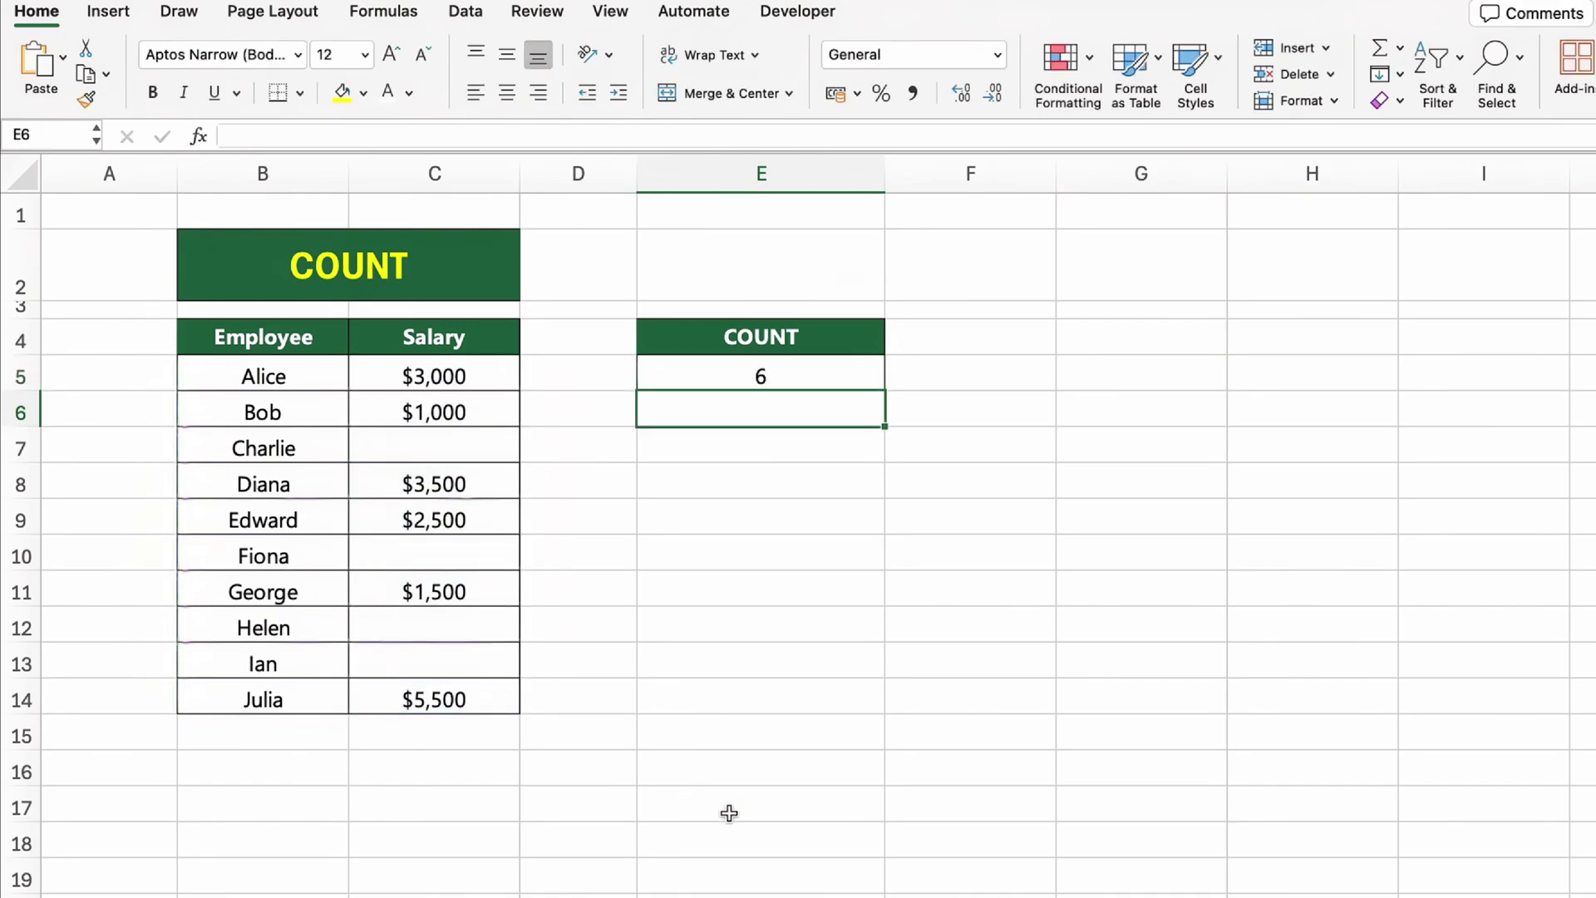
{"action": "left_click", "coordinate": [967, 733]}
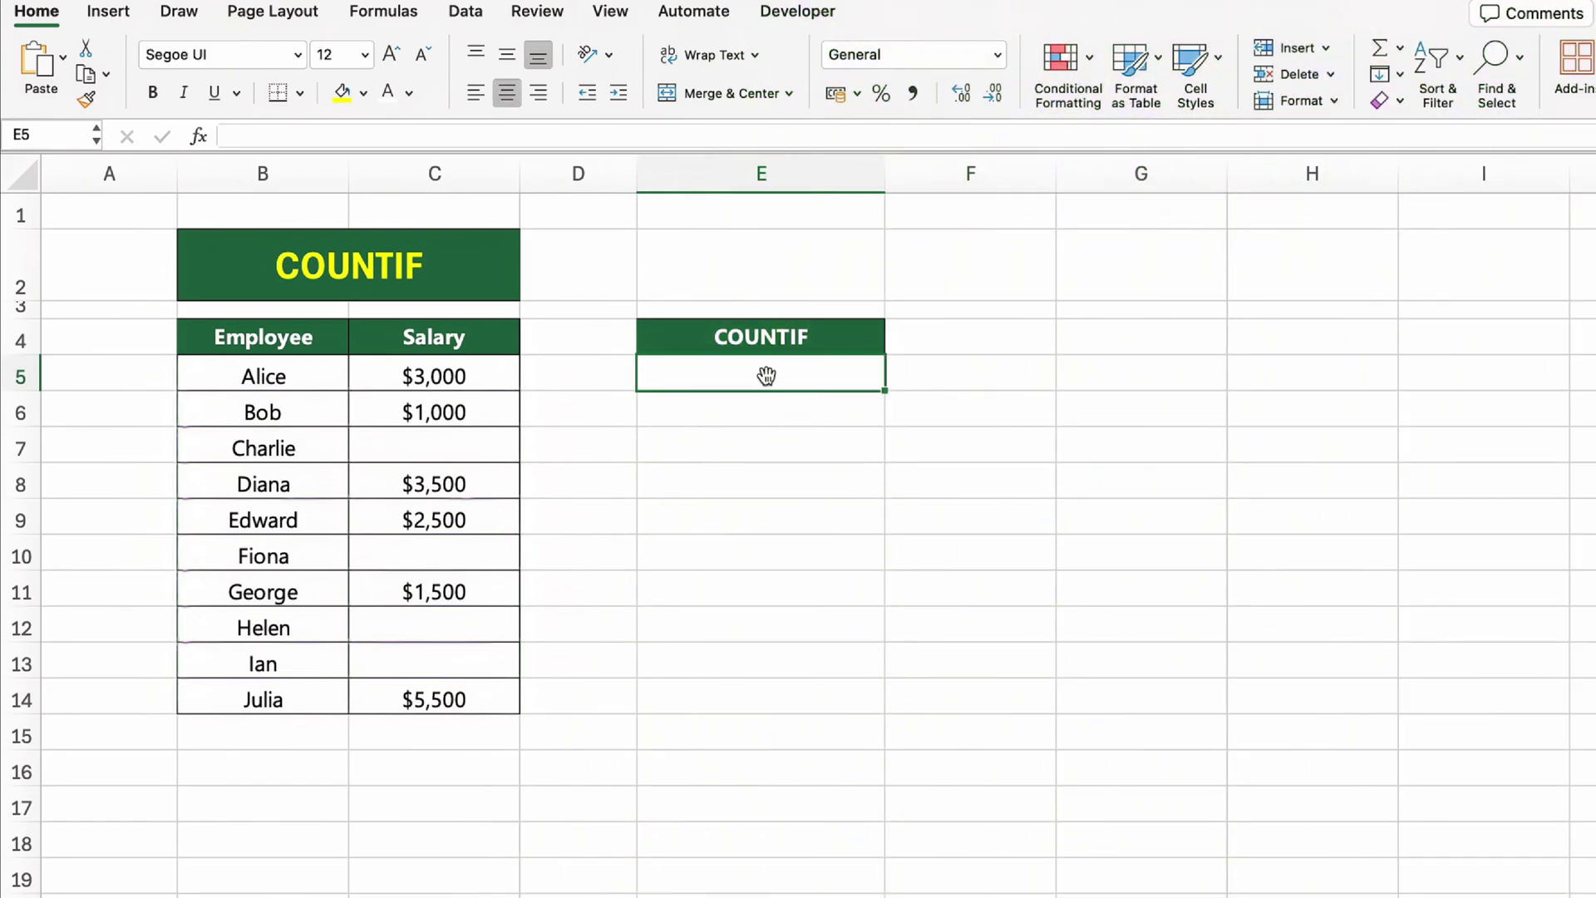
Enter =COUNTIF(C5:C14, ">=2000") in the COUNTIF cell, returning 4
{"action": "left_click", "coordinate": [482, 231]}
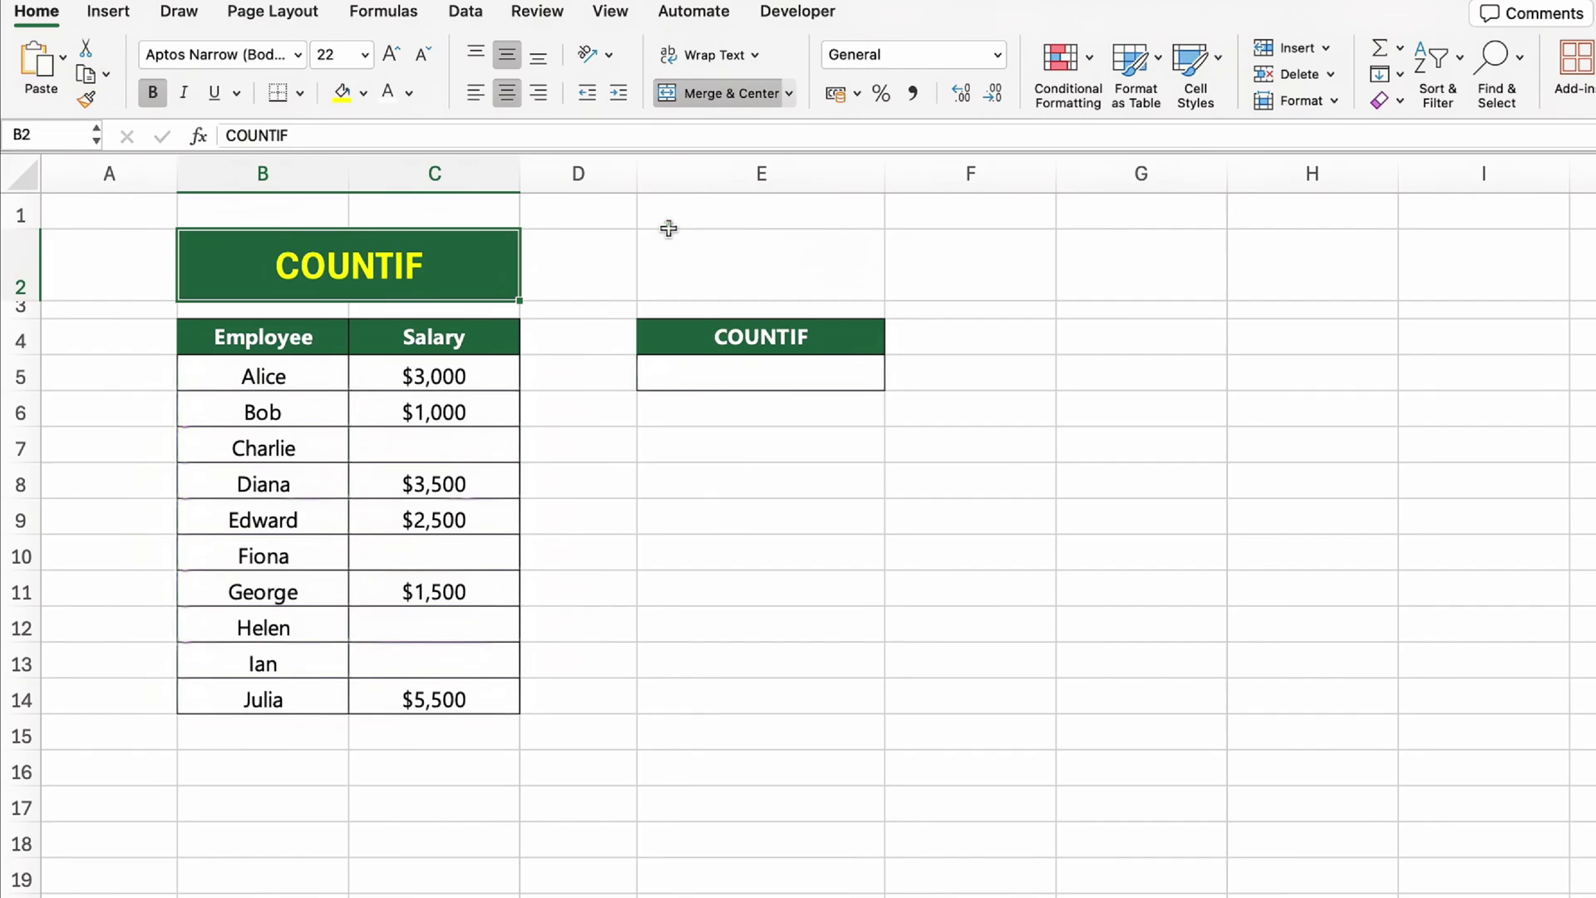
{"action": "left_click", "coordinate": [751, 373]}
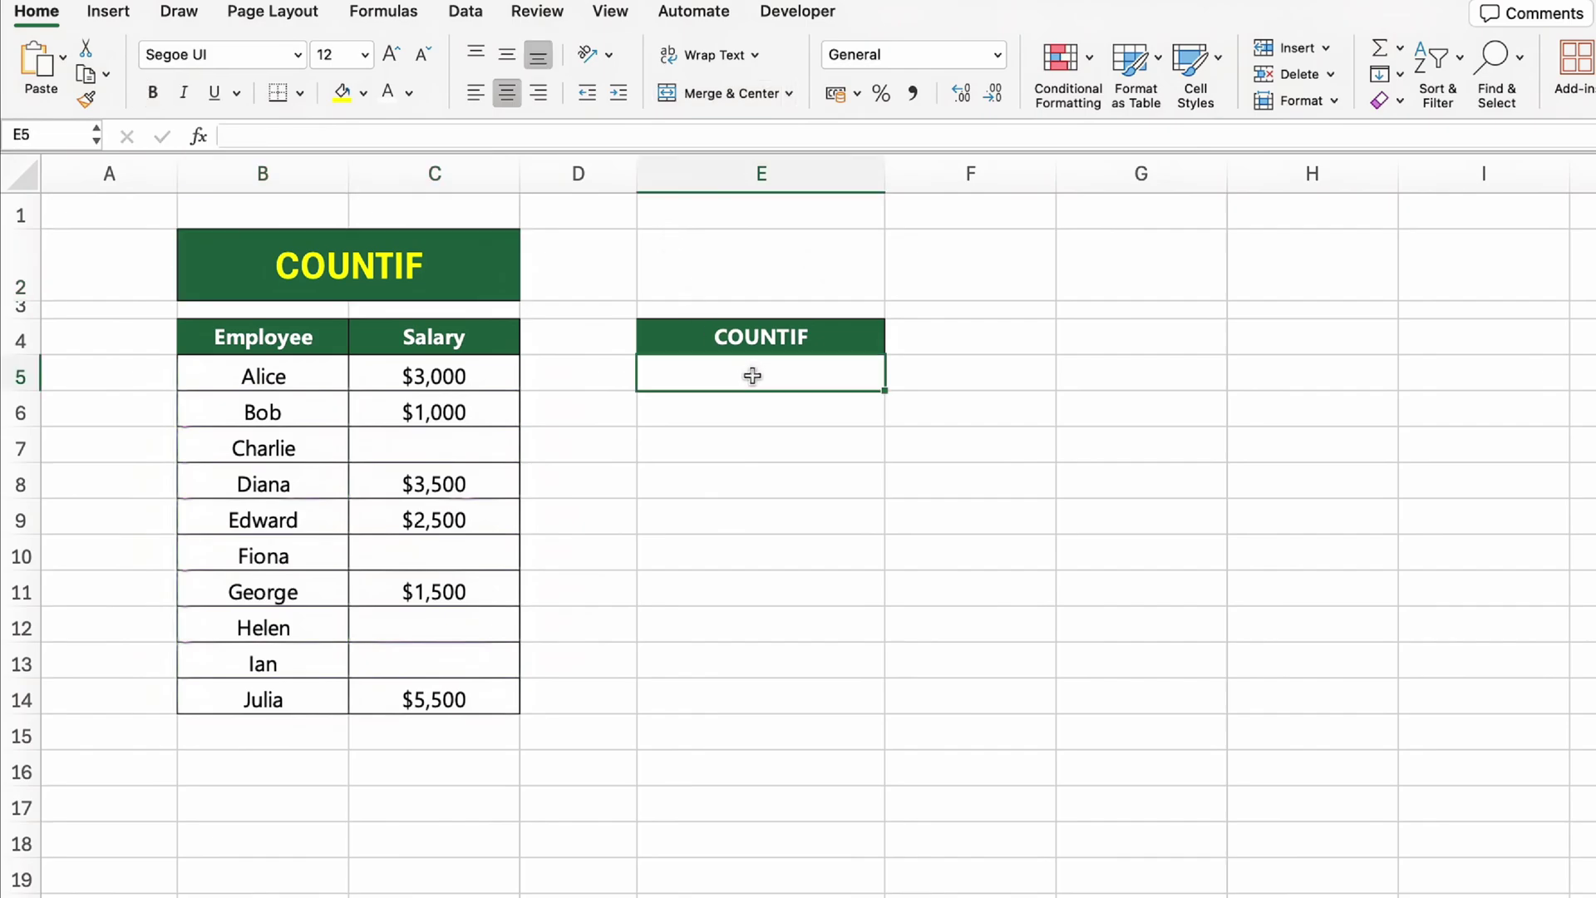
{"action": "type", "text": "=COUNTIF("}
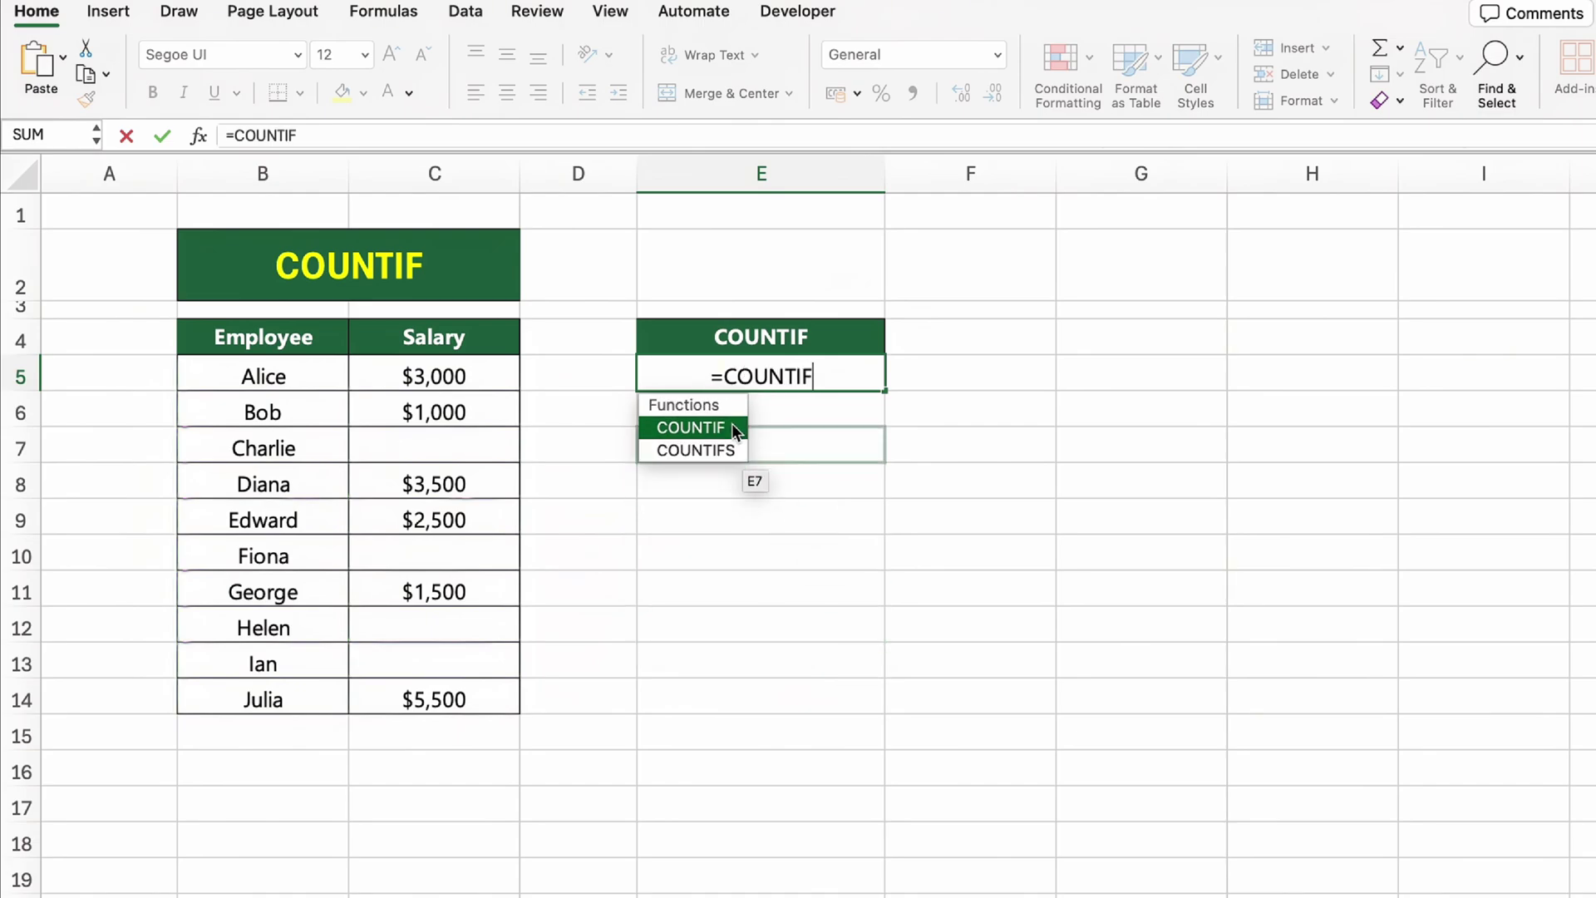
{"action": "left_click", "coordinate": [467, 376]}
{"action": "left_click_drag", "start_coordinate": [467, 376], "coordinate": [487, 690]}
{"action": "type", "text": ", "}
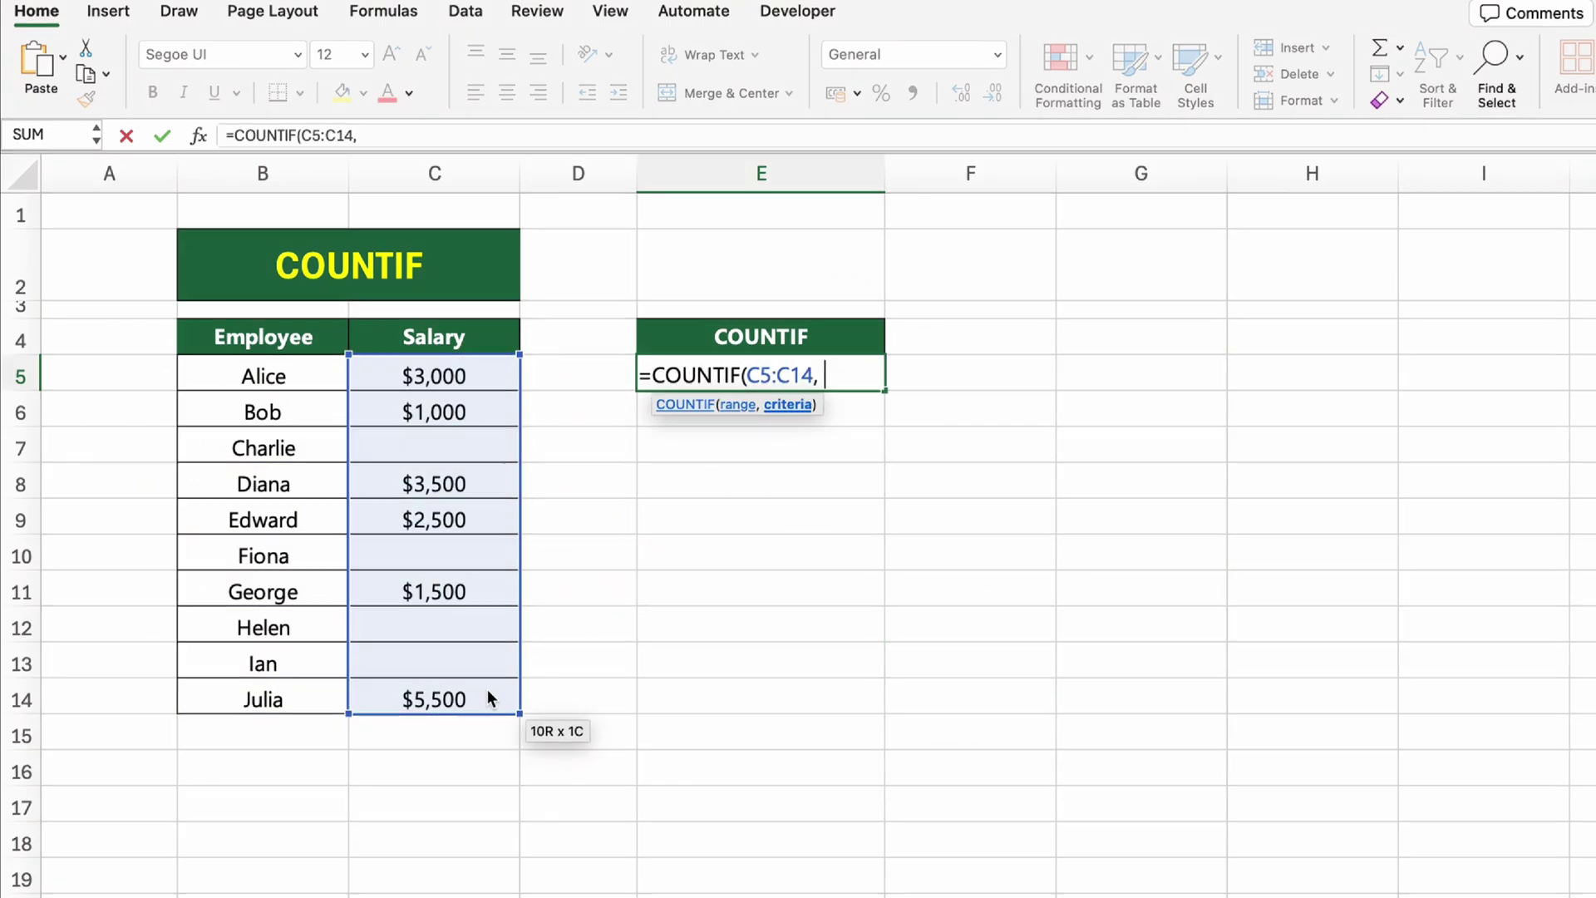
{"action": "type", "text": "\">=2000\")"}
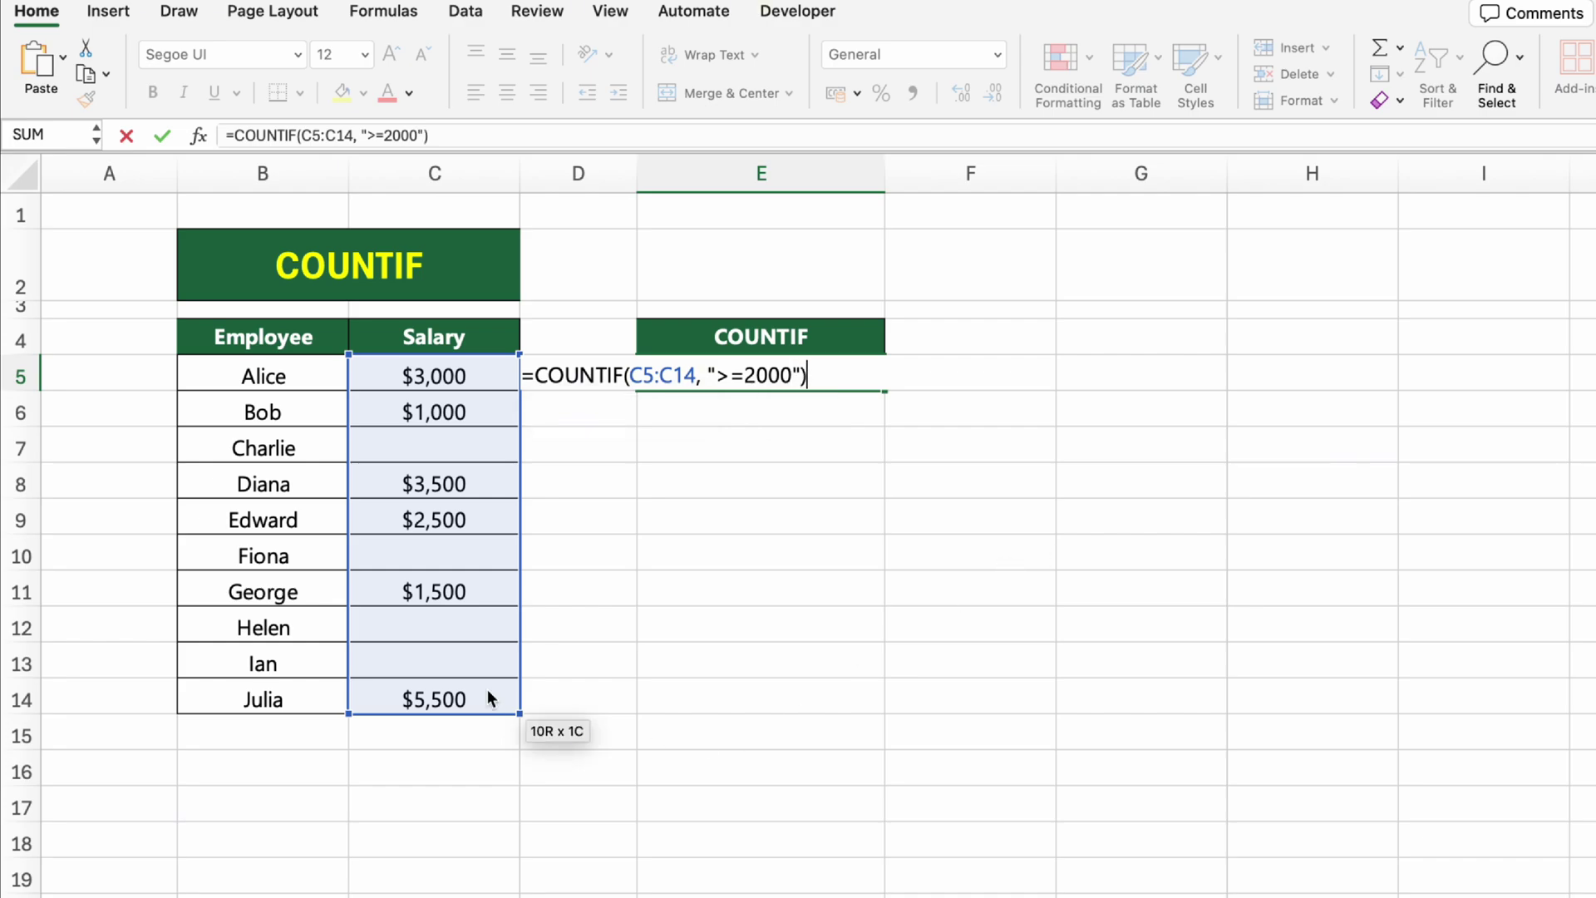
{"action": "key", "text": "shift"}
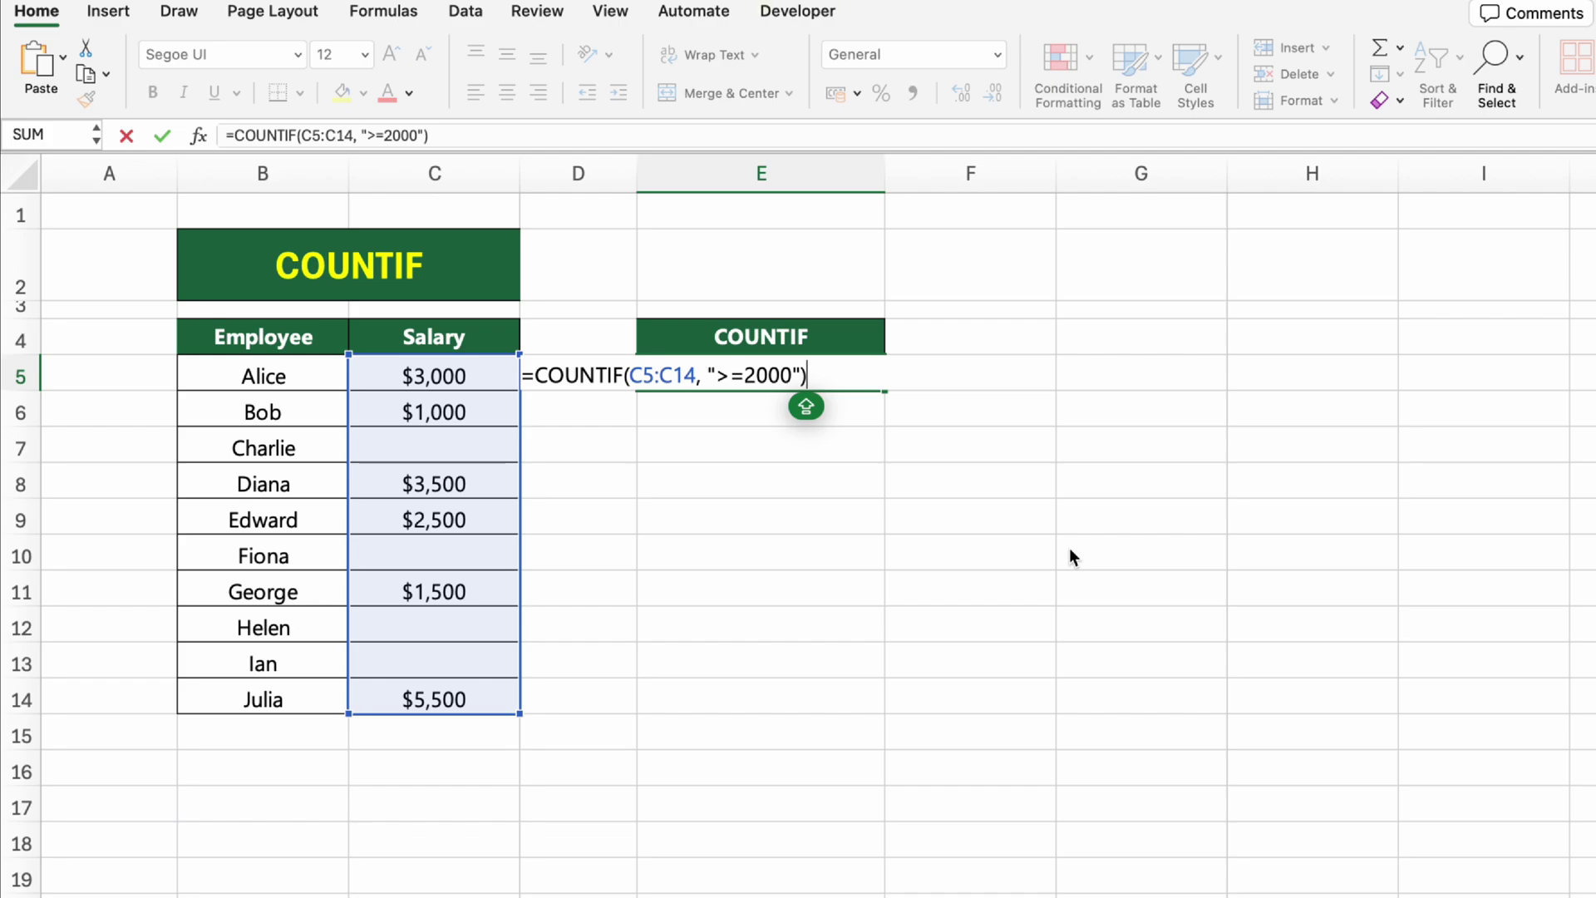
{"action": "key", "text": "Return"}
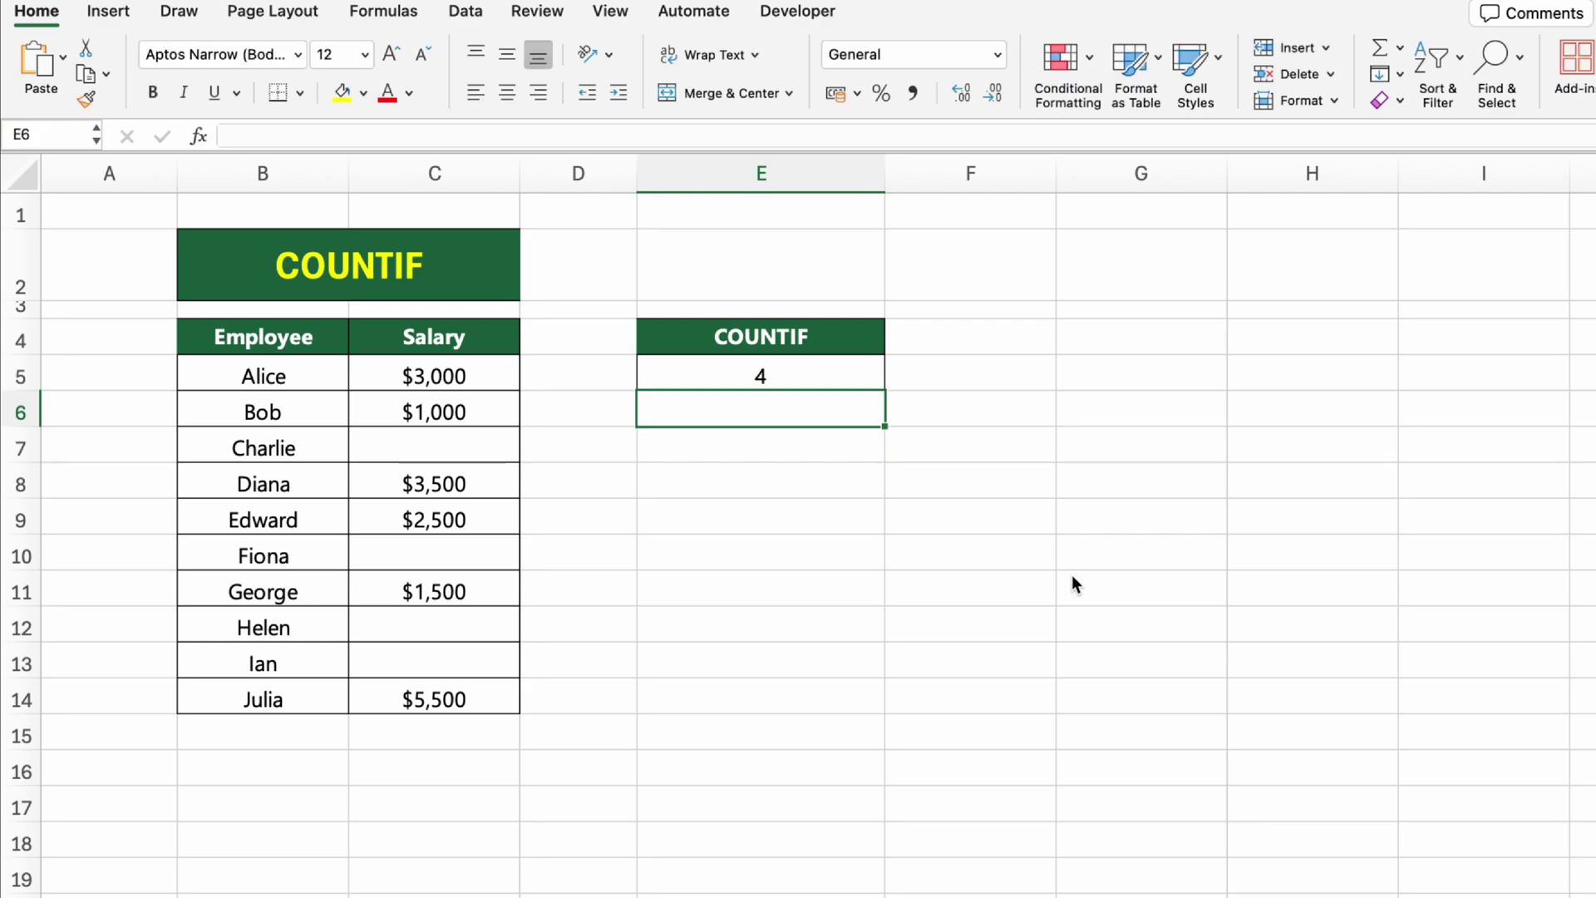
{"action": "left_click", "coordinate": [1072, 584]}
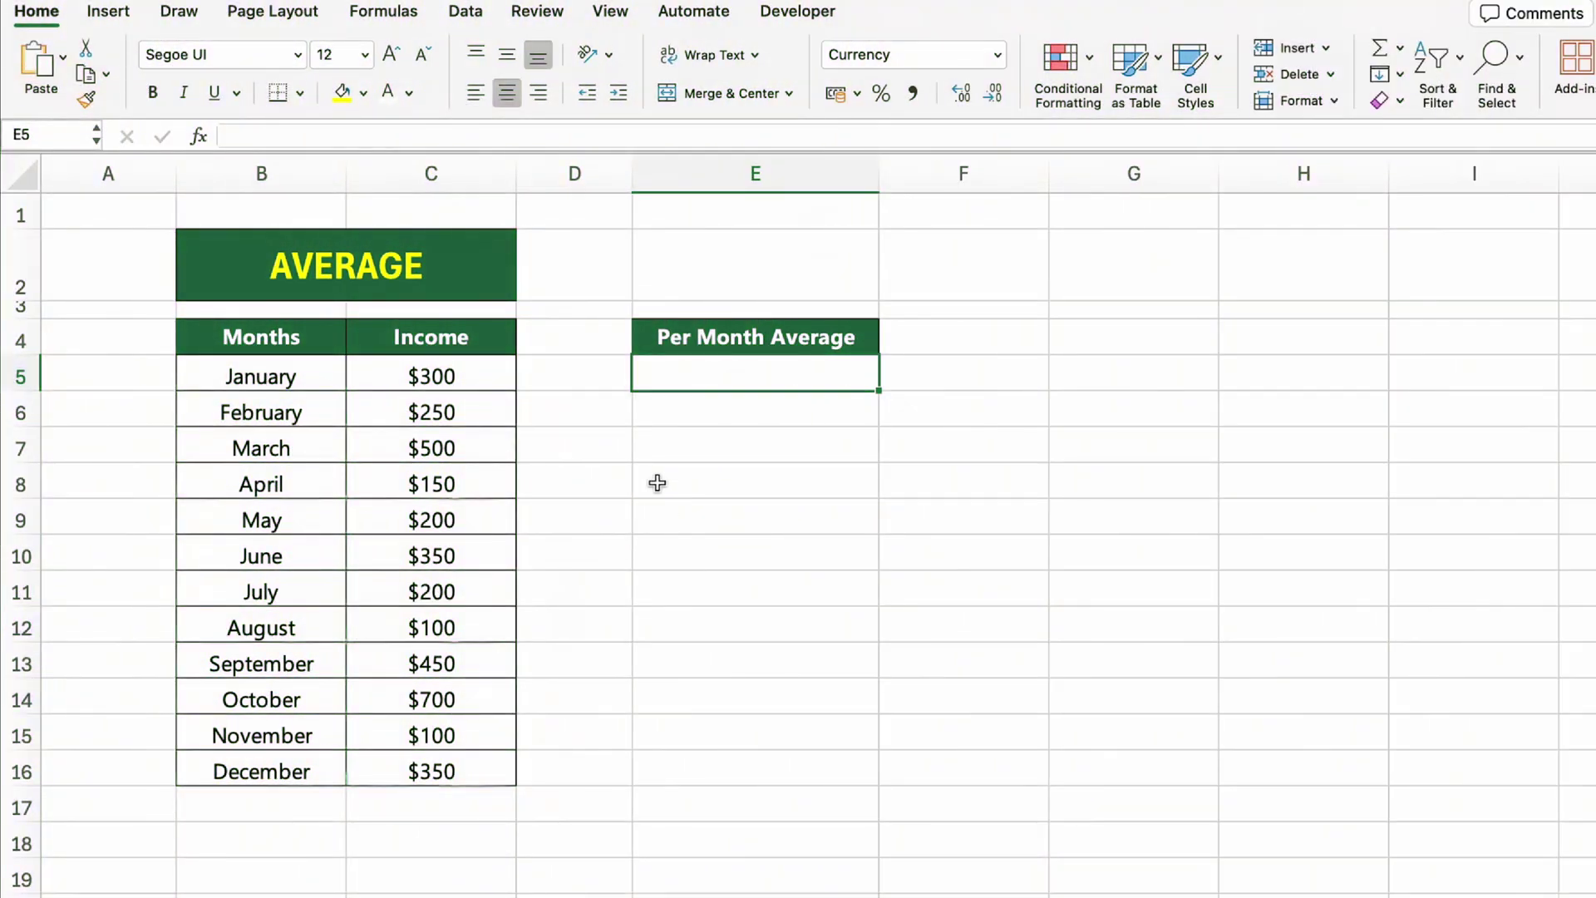
Average the Income values C5:C16 into Per Month Average, showing $304.17
{"action": "left_click", "coordinate": [420, 249]}
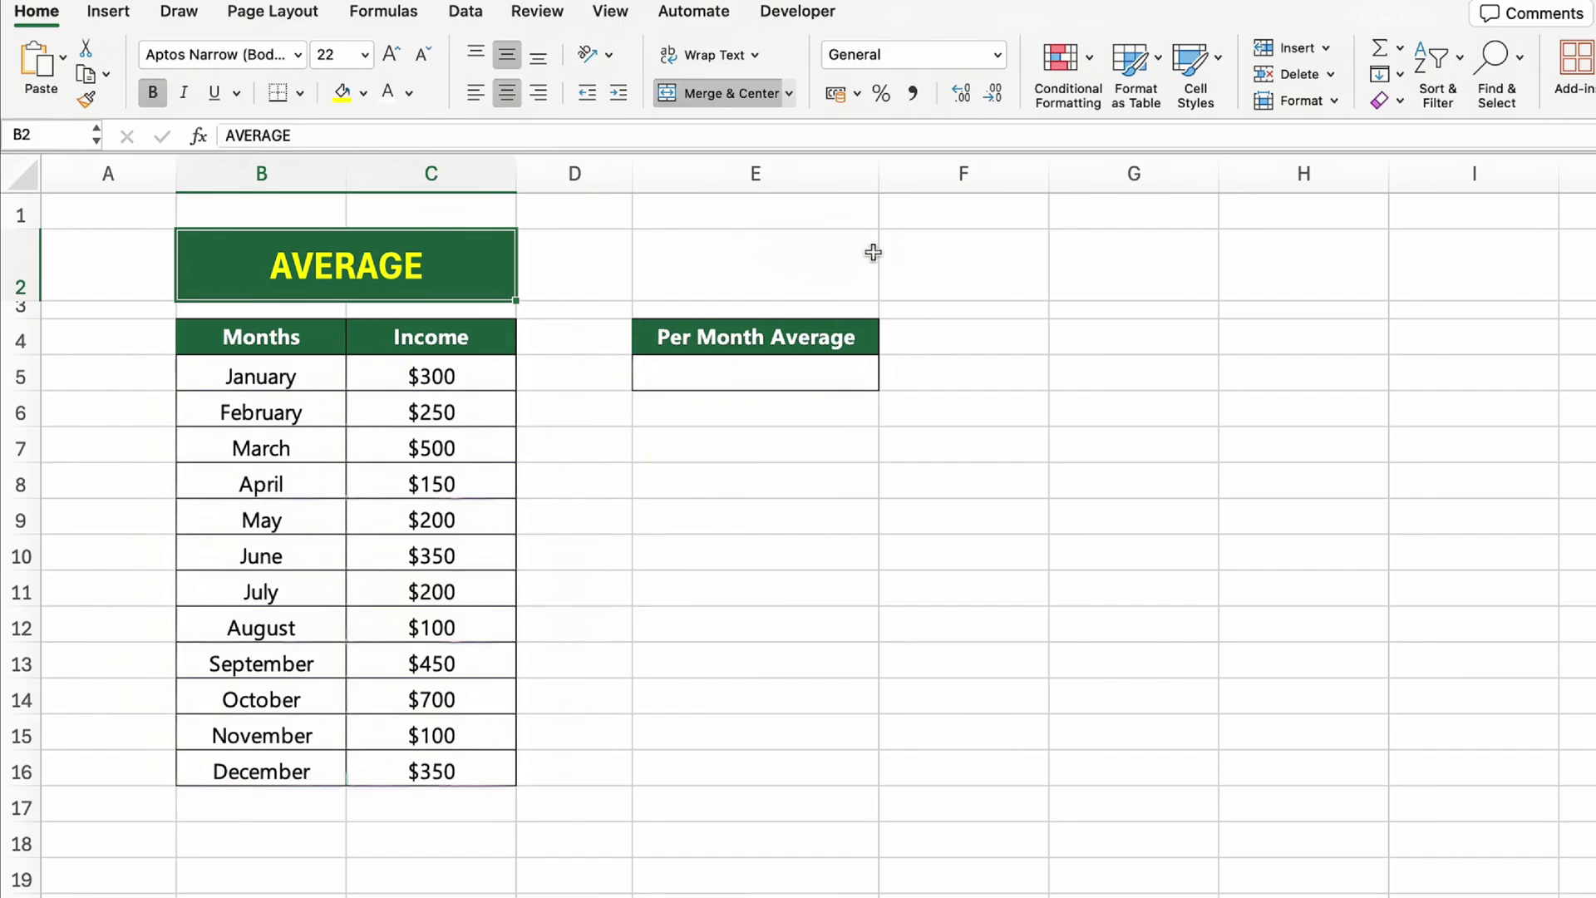
{"action": "left_click", "coordinate": [813, 379]}
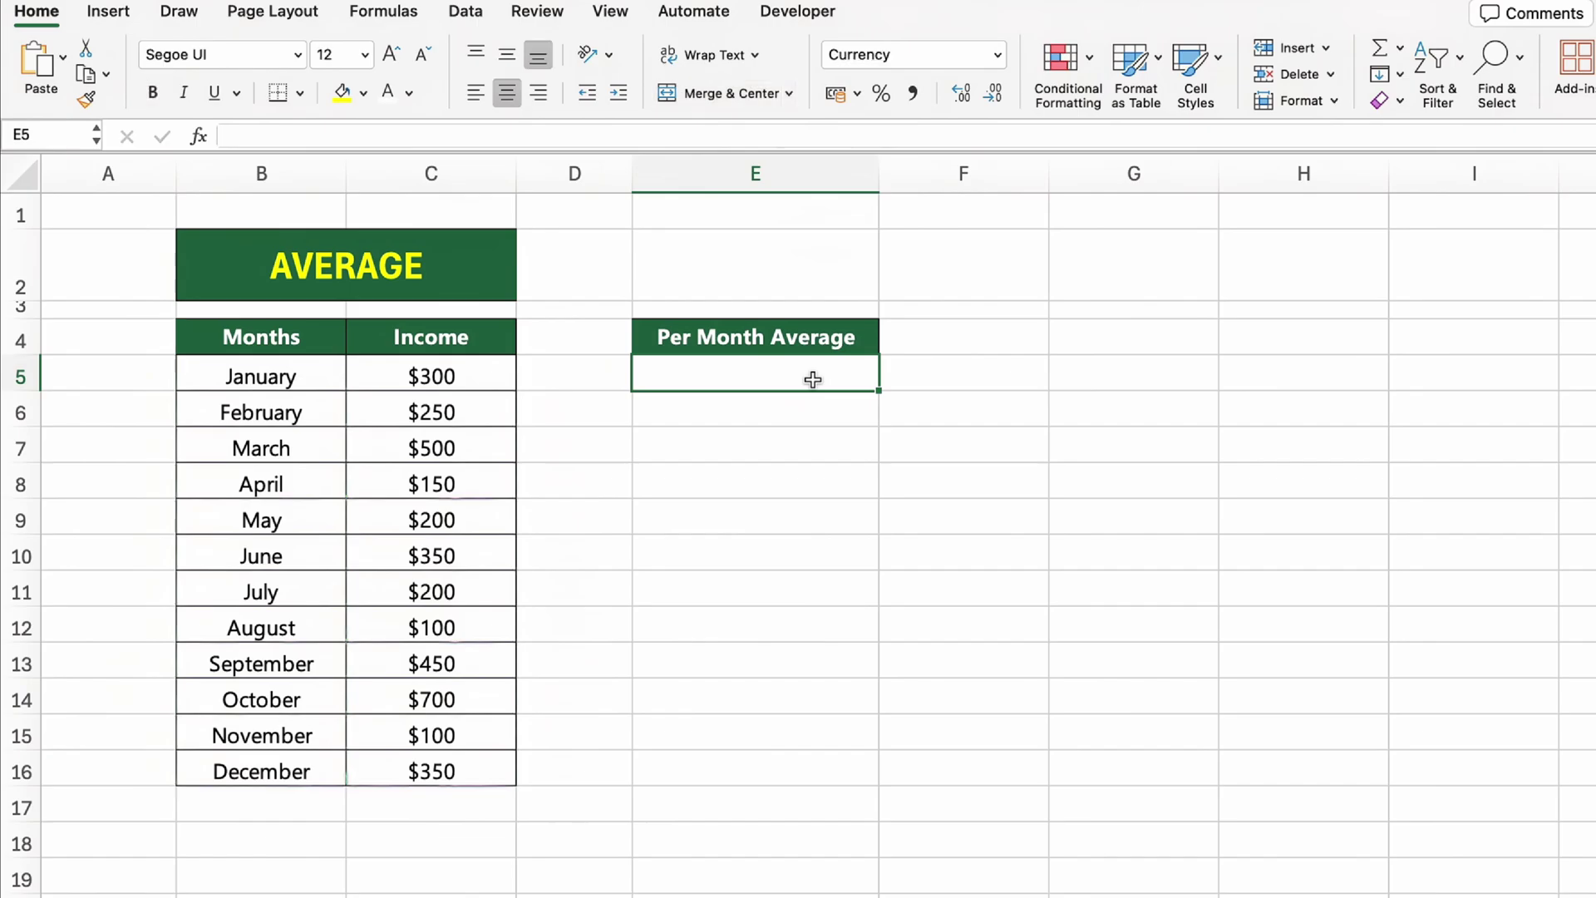
{"action": "type", "text": "=AVE"}
{"action": "key", "text": "Tab"}
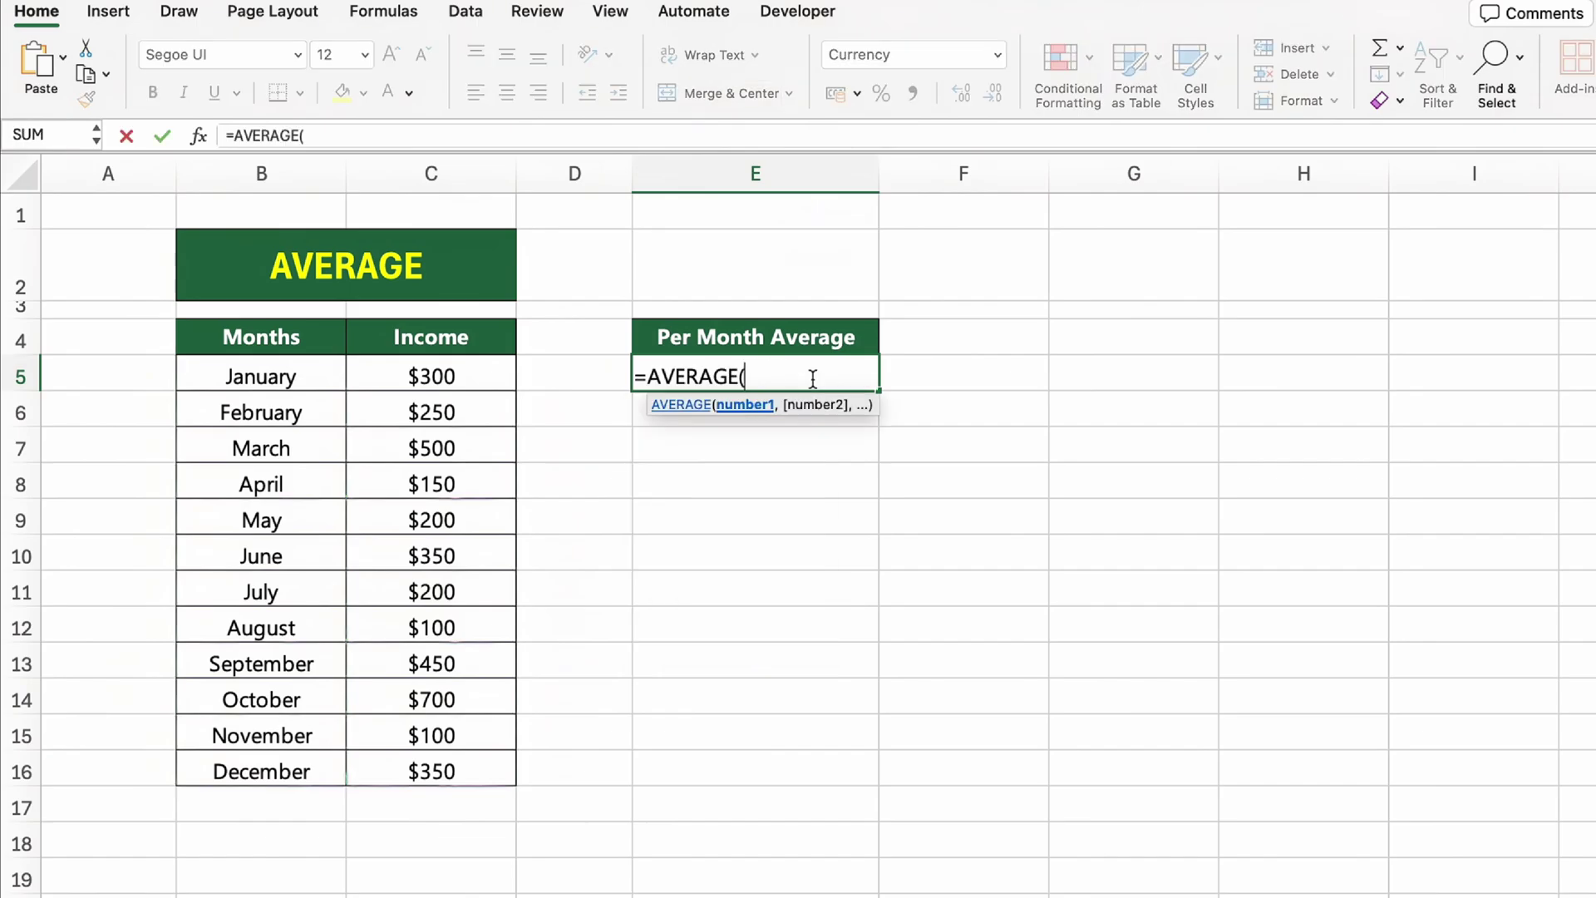
{"action": "left_click_drag", "start_coordinate": [470, 366], "coordinate": [498, 762]}
{"action": "type", "text": ")"}
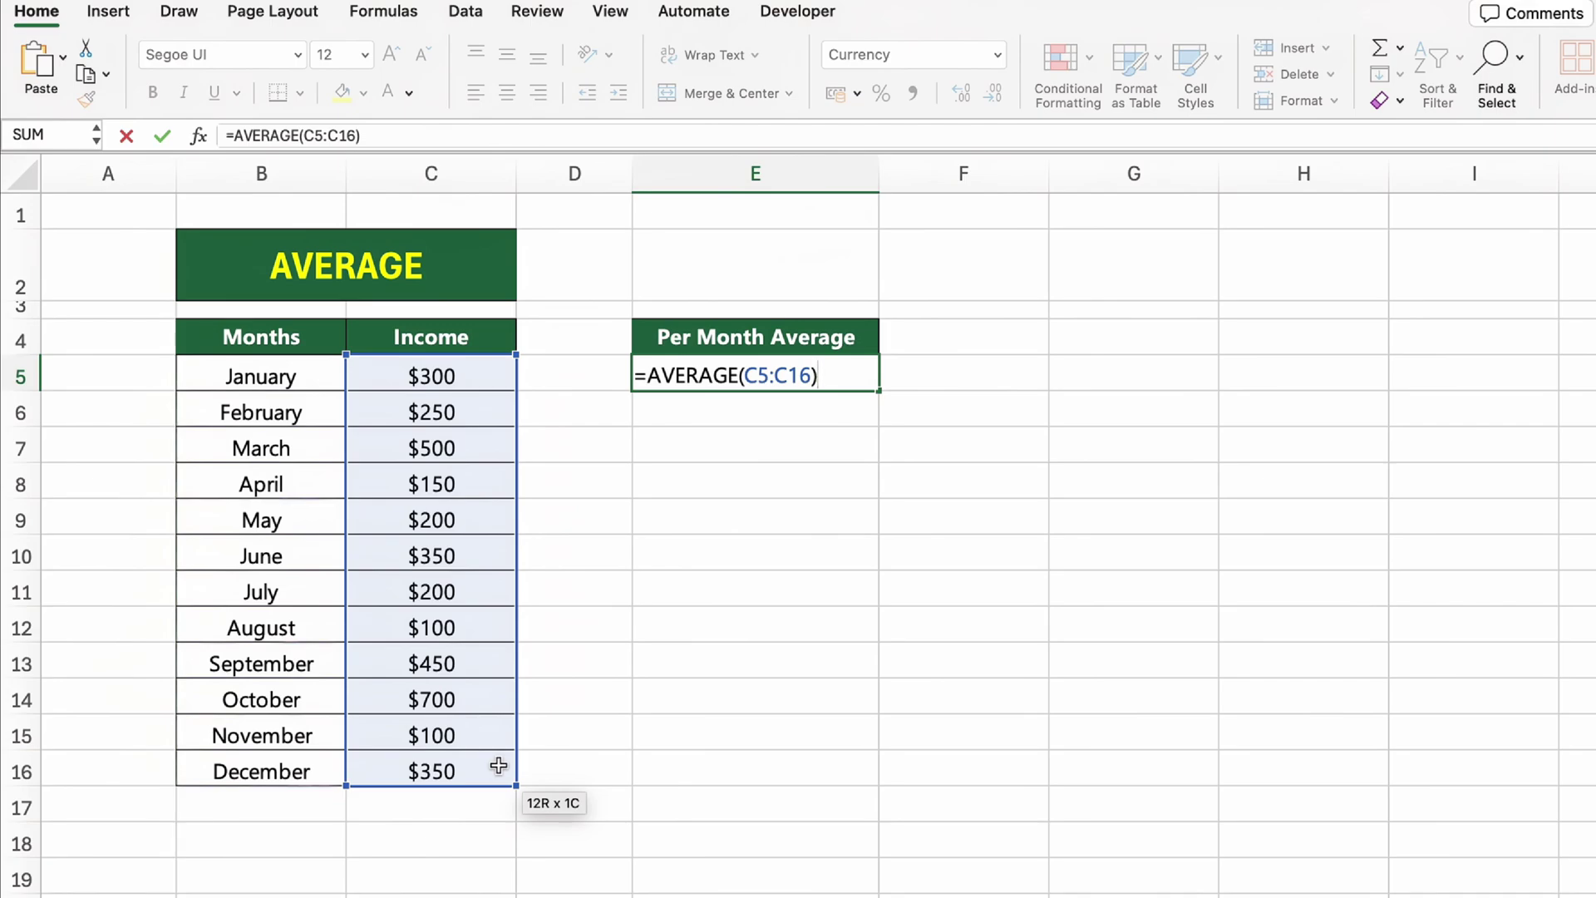
{"action": "key", "text": "Return"}
{"action": "key", "text": "Down"}
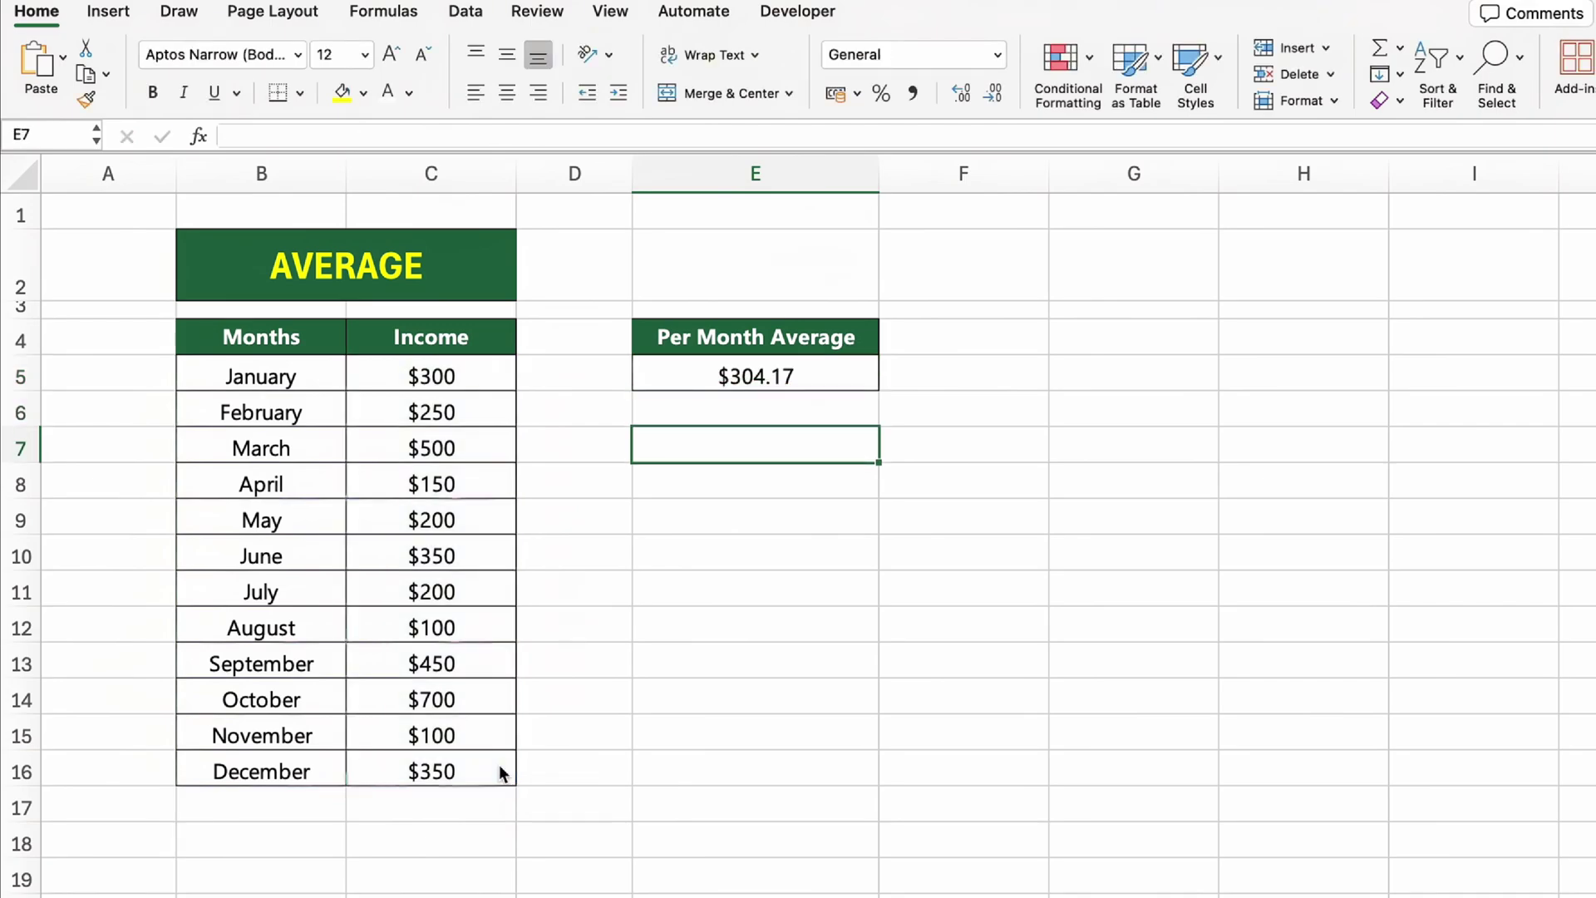
{"action": "key", "text": "Down"}
{"action": "key", "text": "Down"}
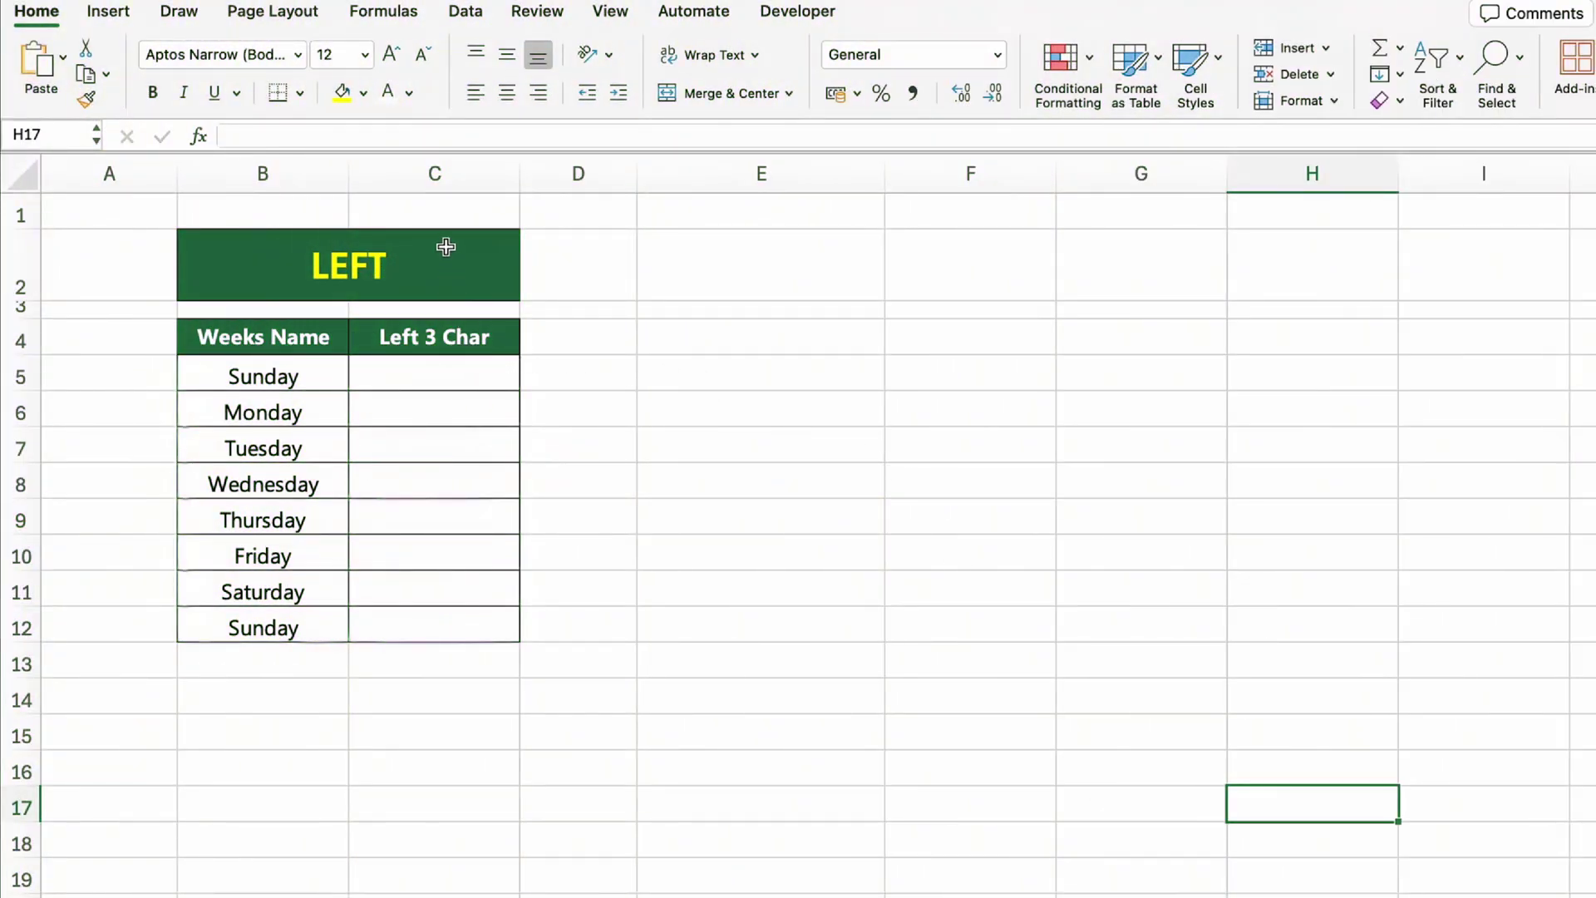
Enter =LEFT(B5,3) in the first Left 3 Char cell, showing Sun
{"action": "left_click", "coordinate": [449, 247]}
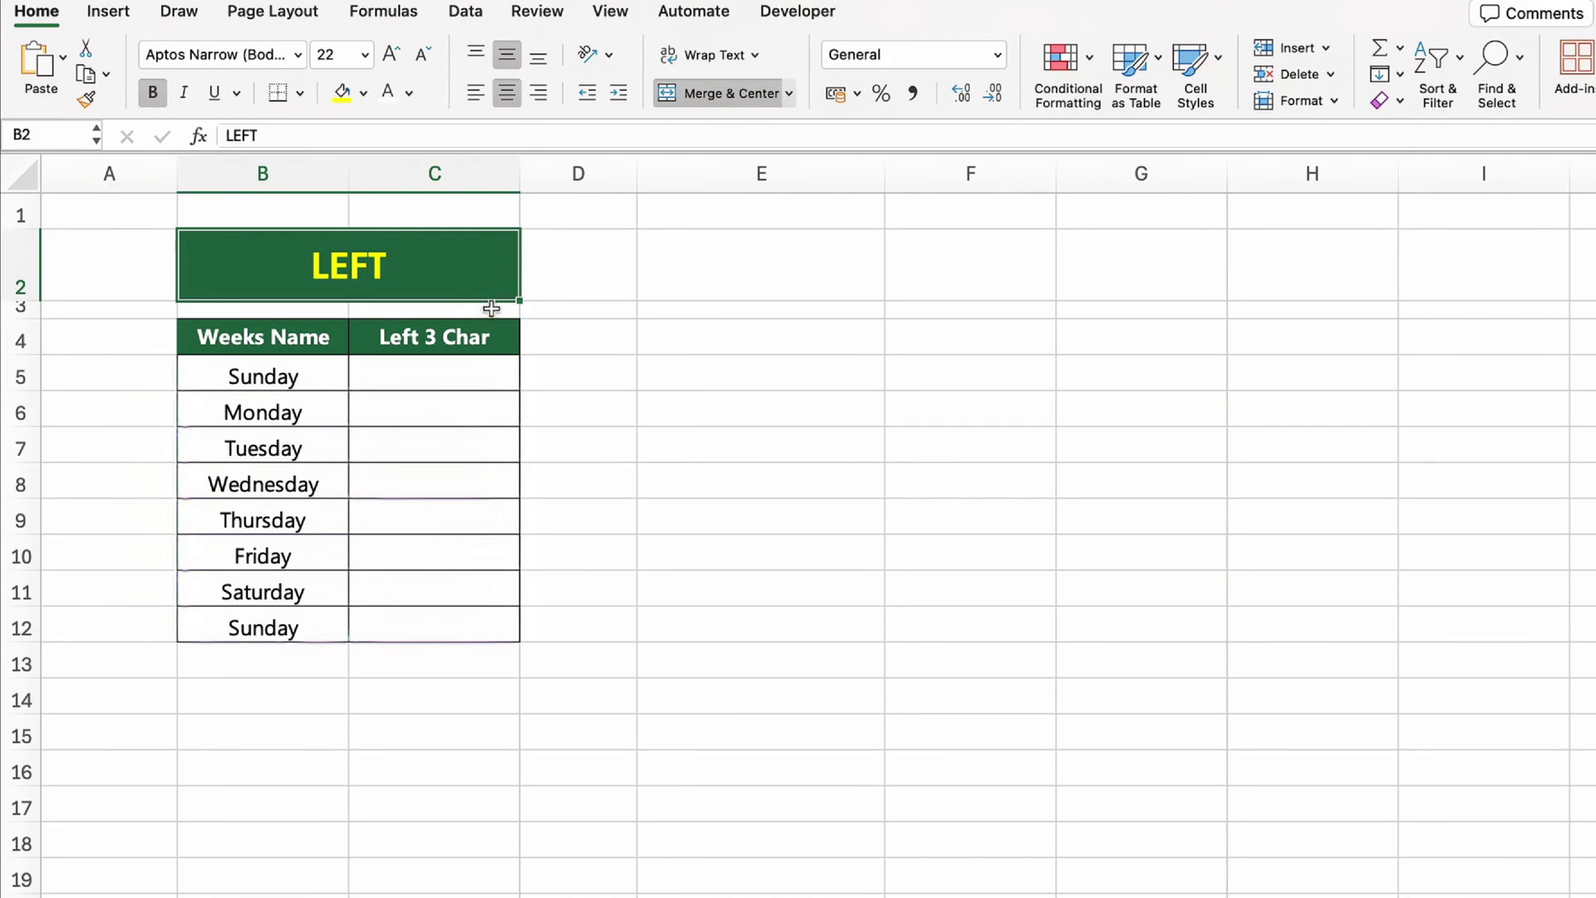
{"action": "left_click", "coordinate": [502, 340]}
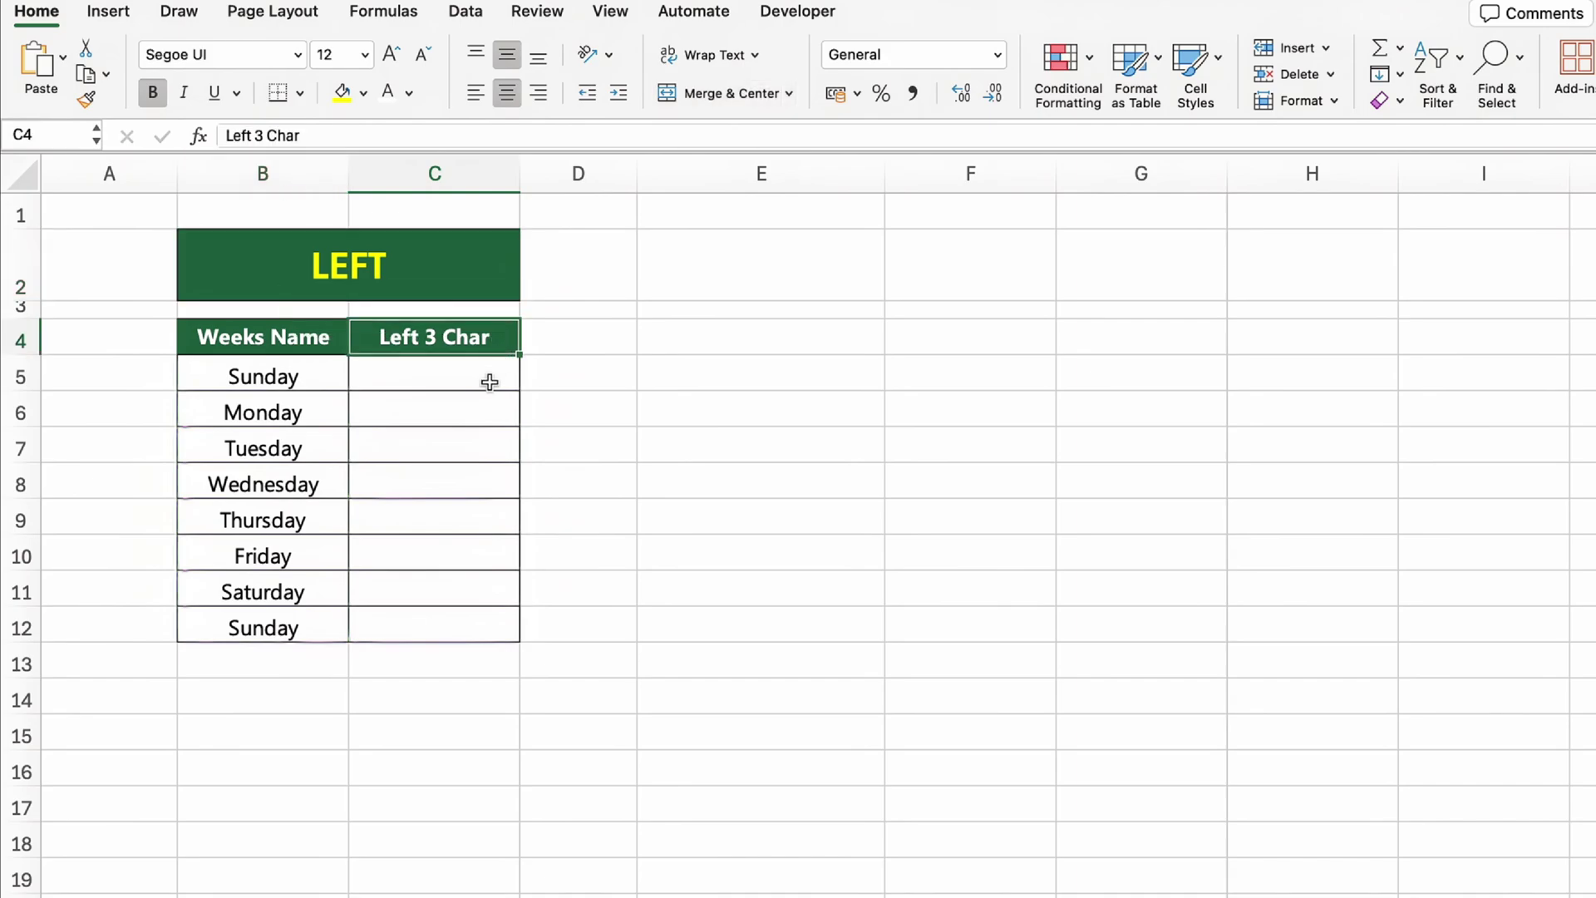
{"action": "left_click", "coordinate": [490, 382]}
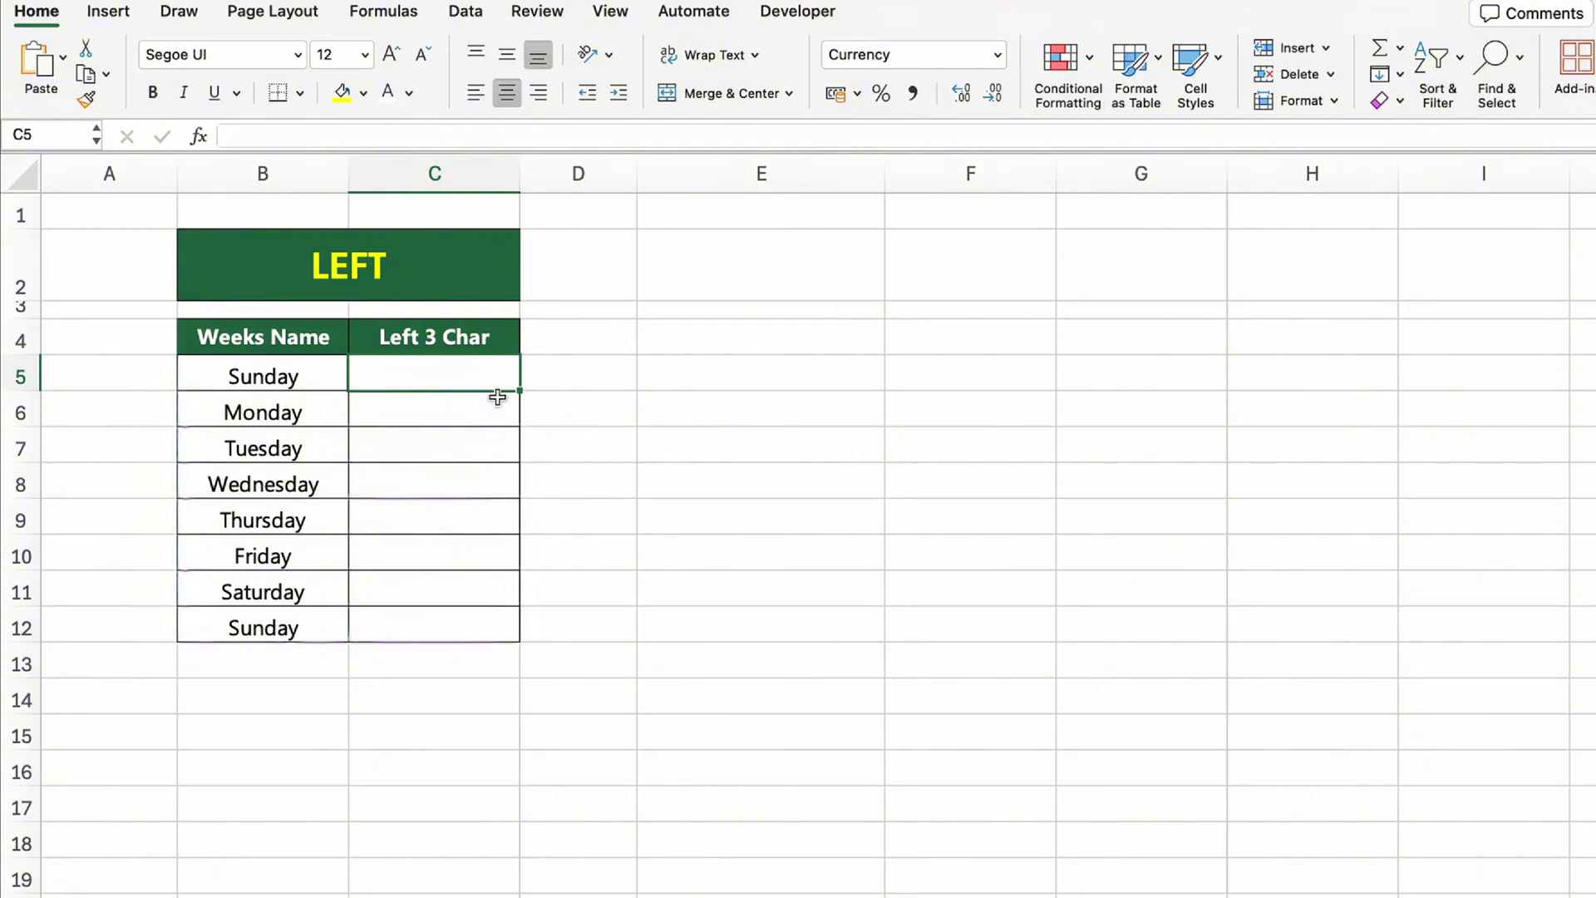
{"action": "type", "text": "=LEFT("}
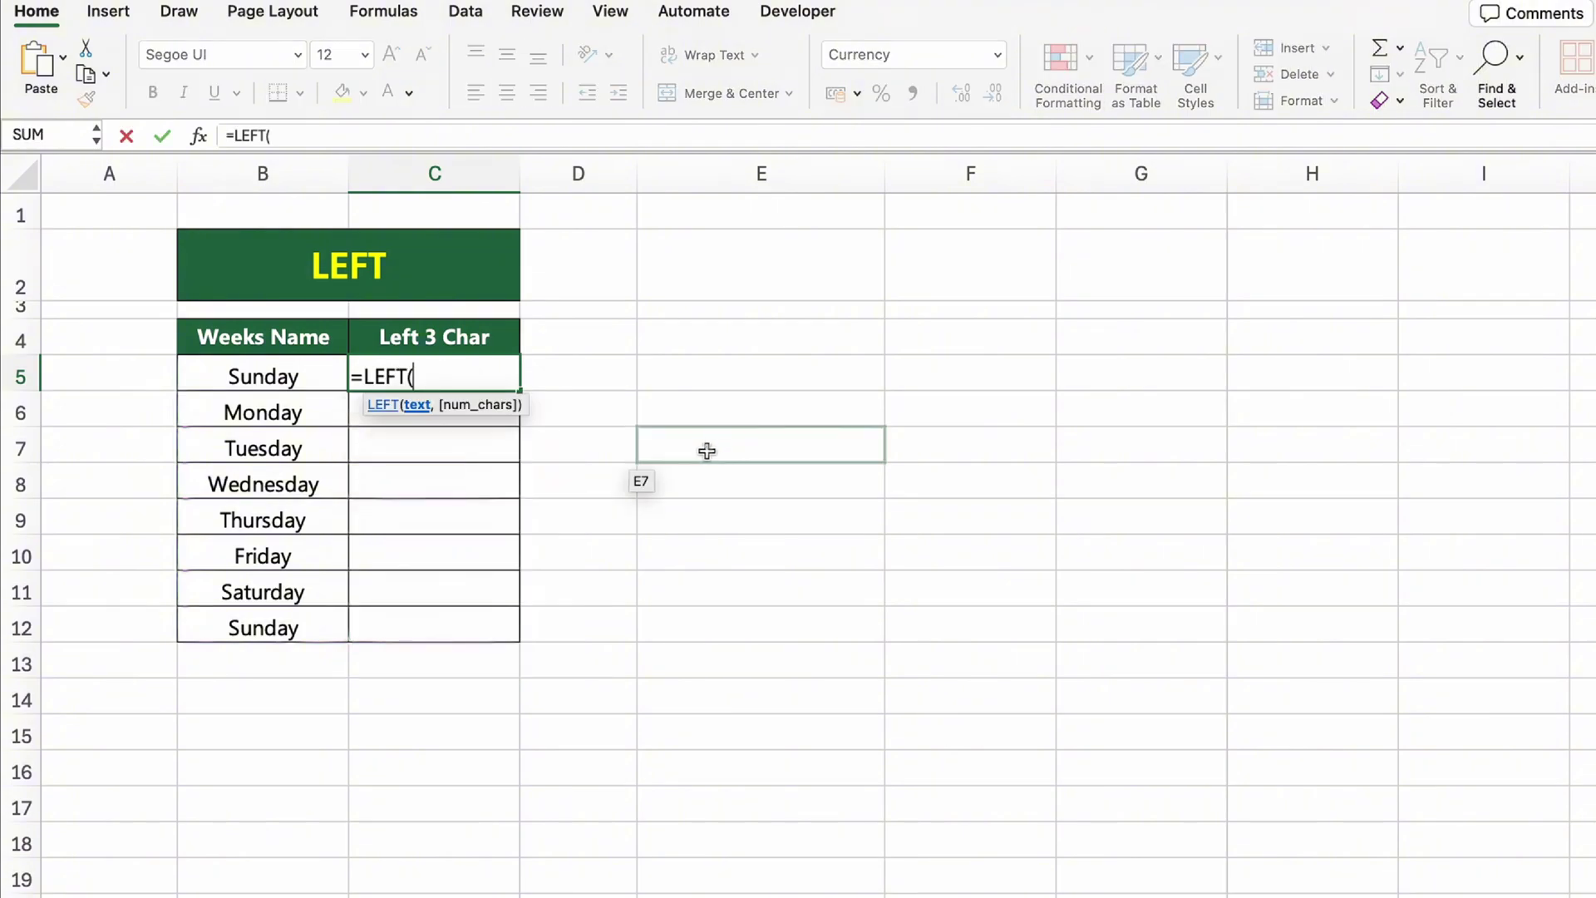
{"action": "left_click", "coordinate": [325, 371]}
{"action": "type", "text": ",3)"}
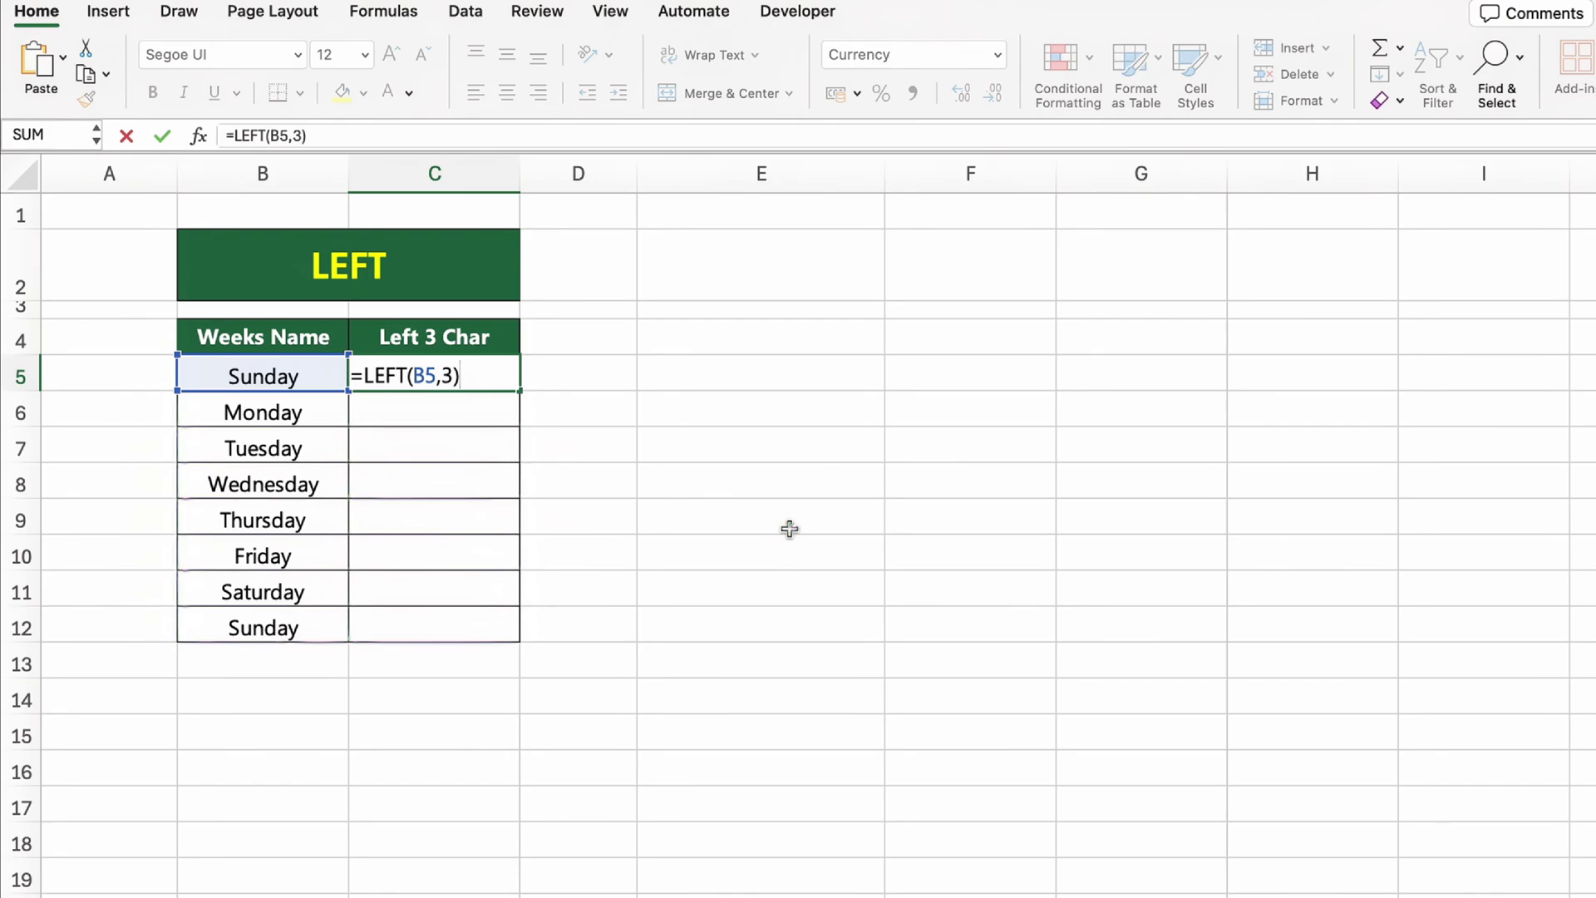
{"action": "key", "text": "Return"}
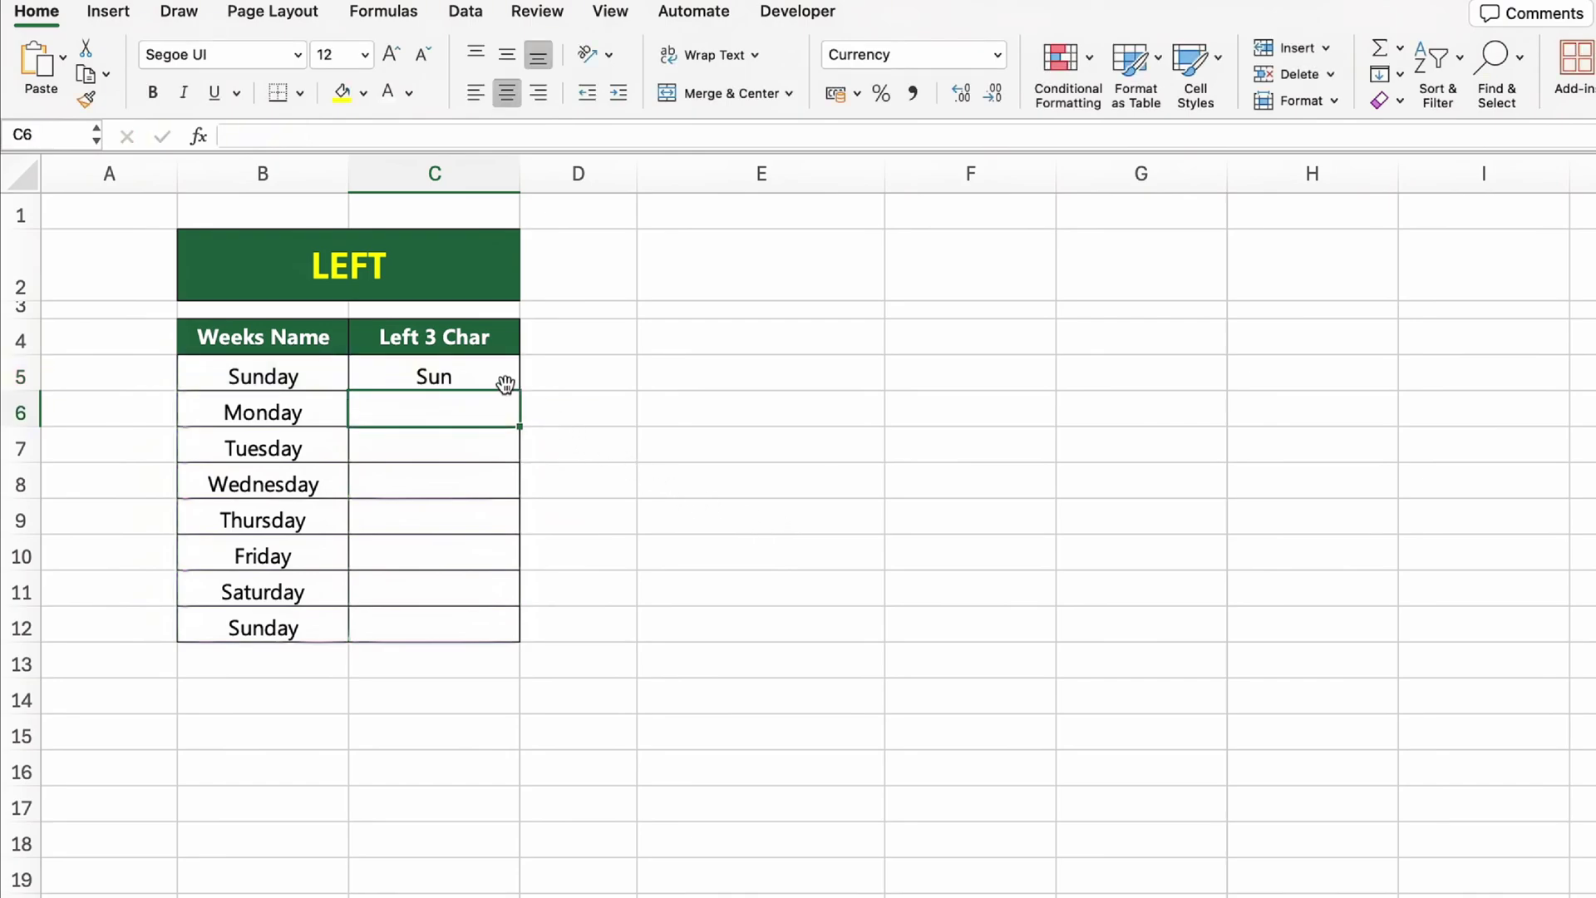
Copy the LEFT formula down the Left 3 Char column to row 12
{"action": "left_click", "coordinate": [506, 379]}
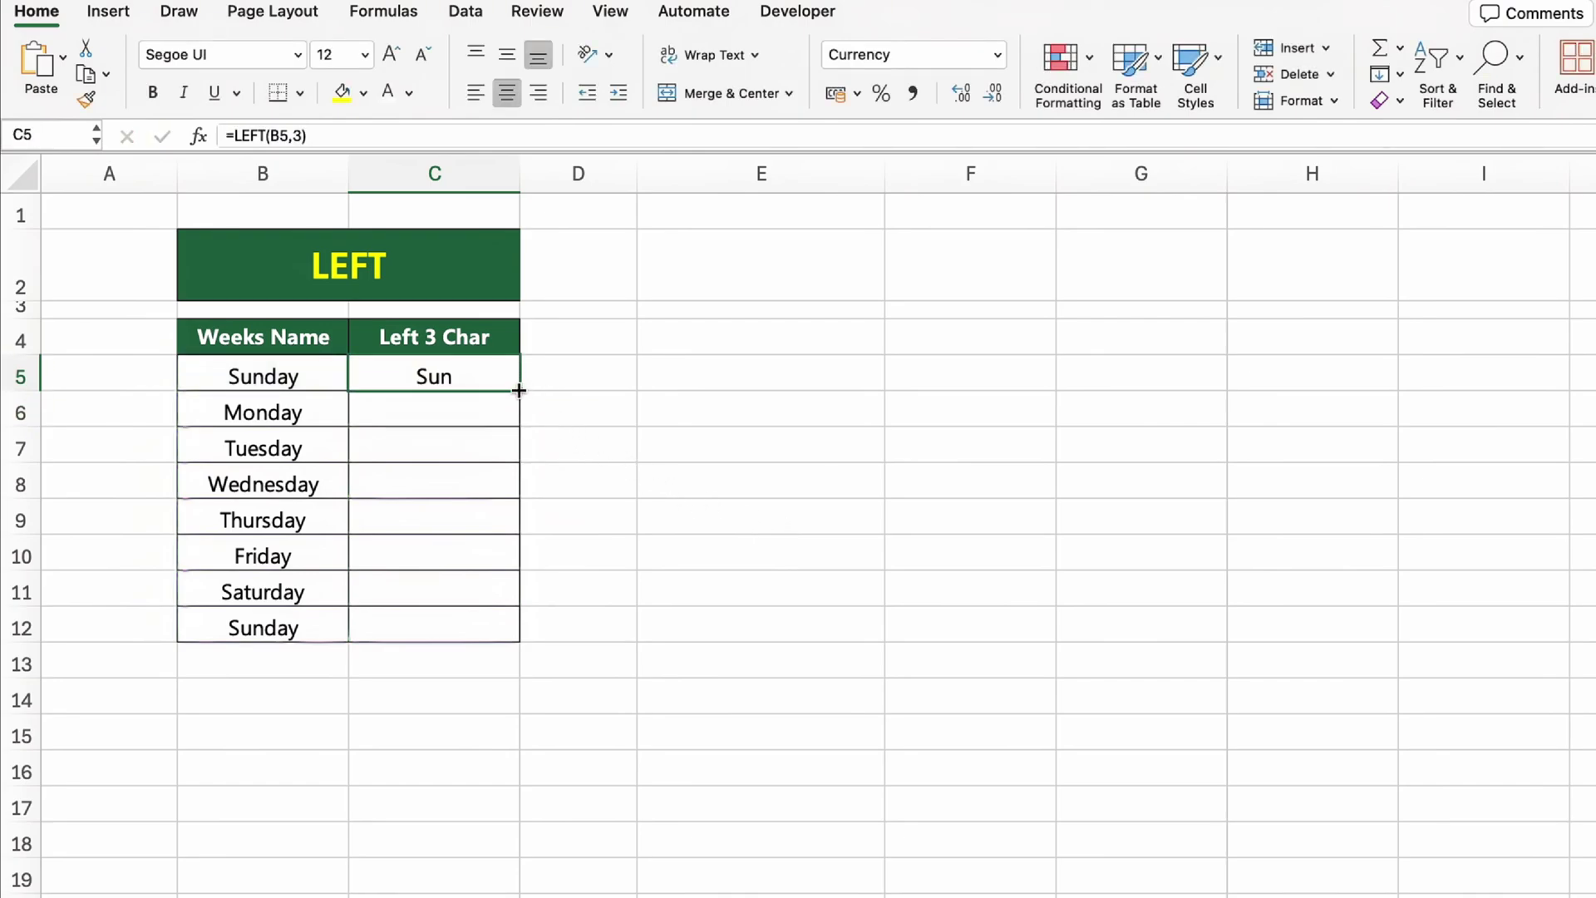
{"action": "left_click_drag", "start_coordinate": [519, 390], "coordinate": [517, 625]}
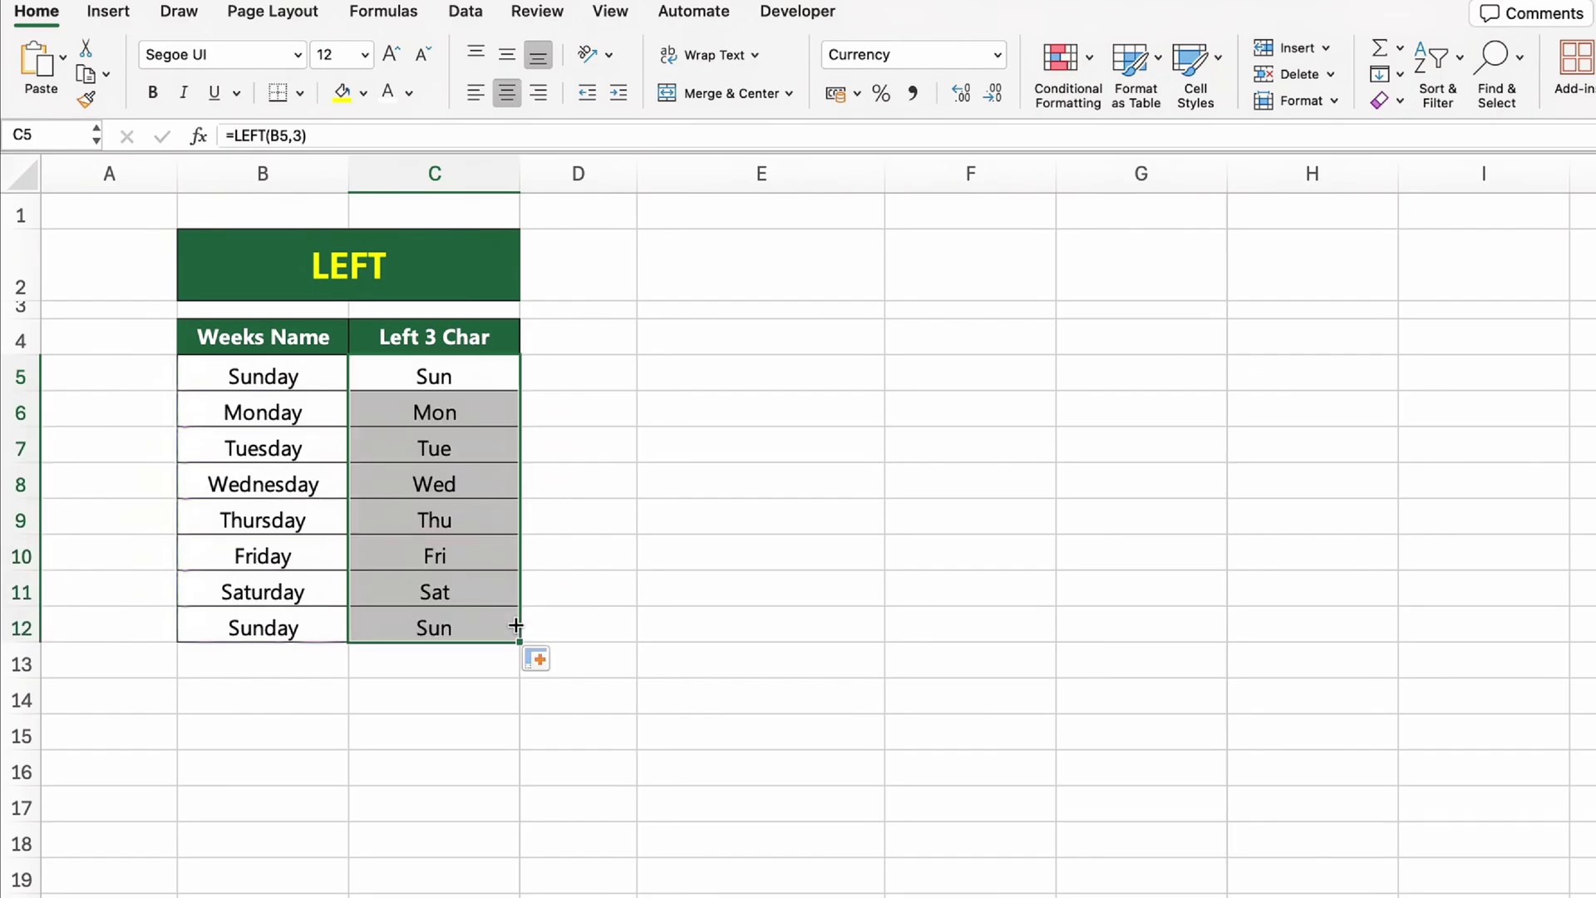
{"action": "left_click", "coordinate": [735, 548]}
{"action": "left_click", "coordinate": [866, 711]}
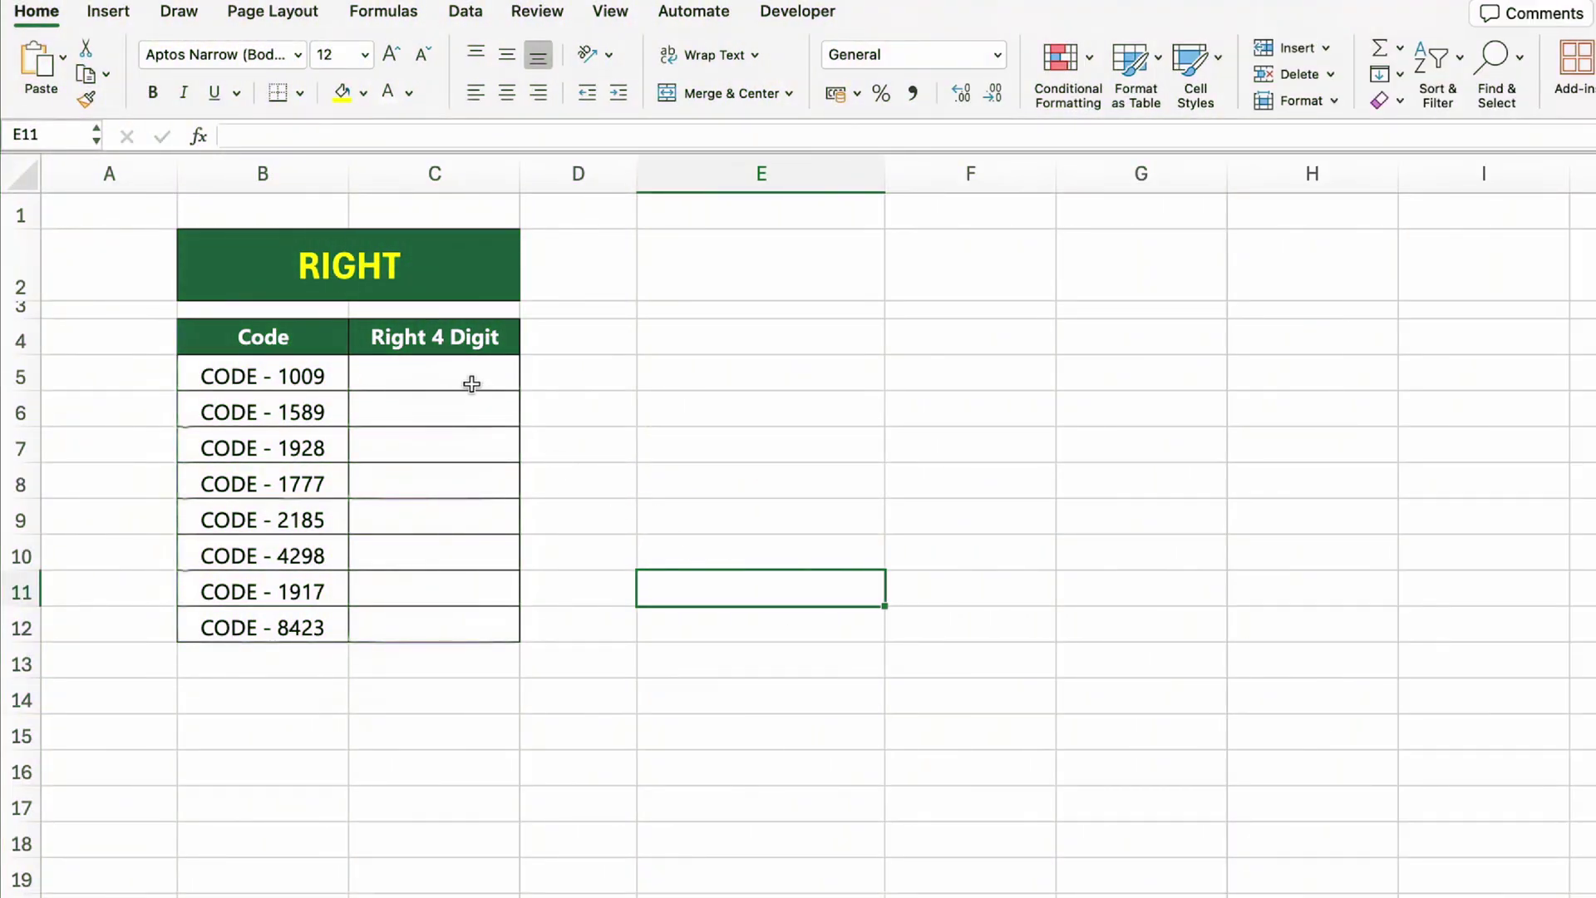
Enter =RIGHT(B5,4) in the first Right 4 Digit cell, returning 1009
{"action": "left_click", "coordinate": [441, 254]}
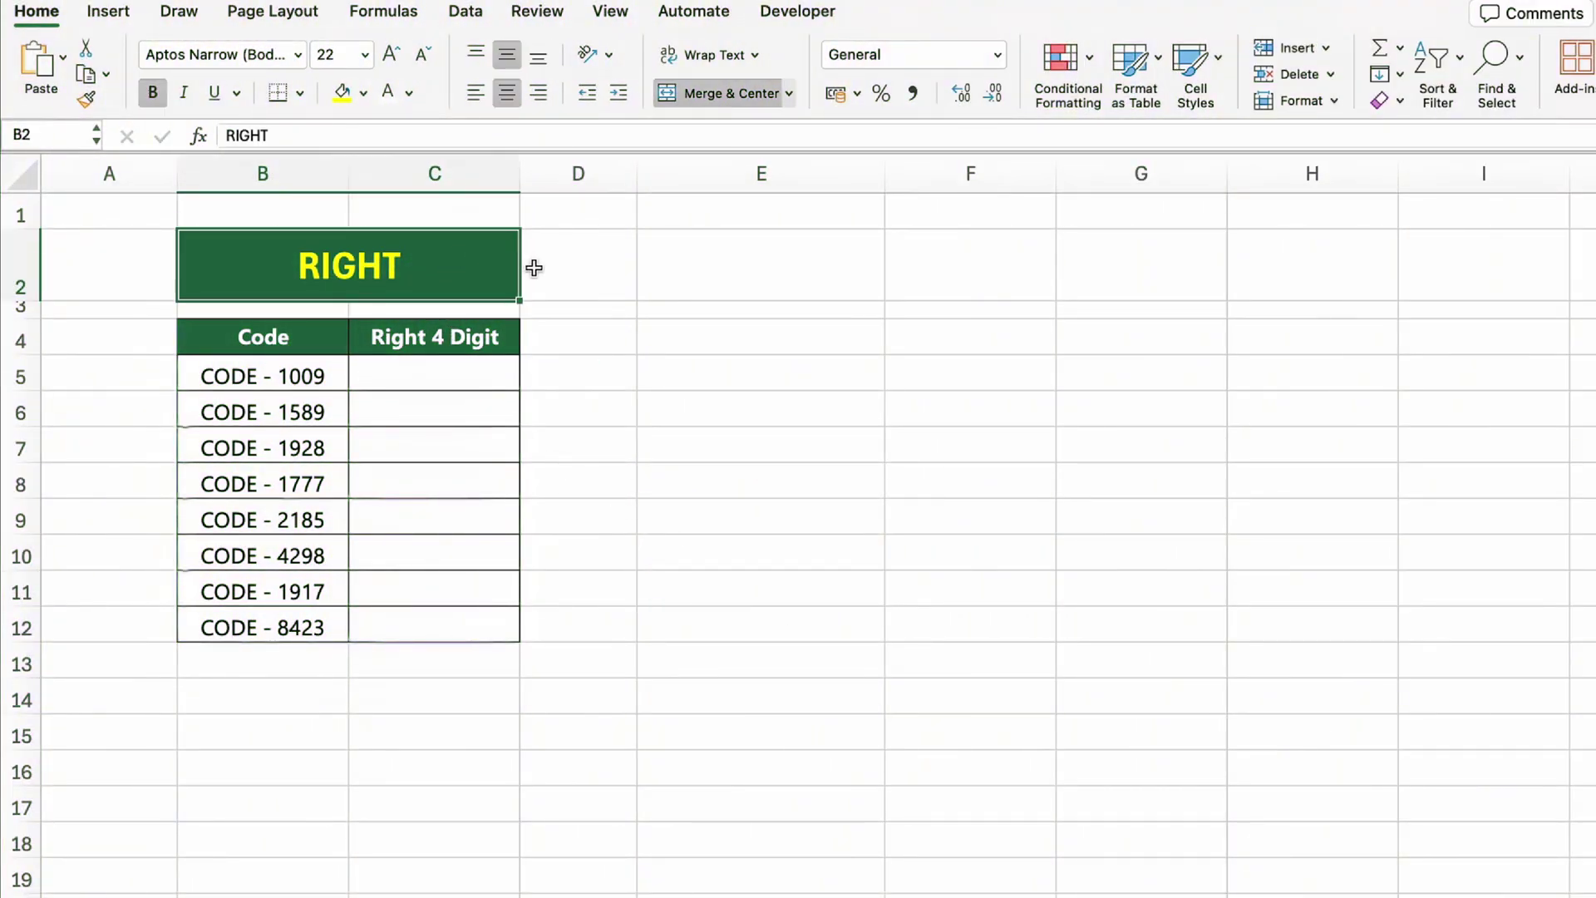
{"action": "left_click", "coordinate": [493, 338]}
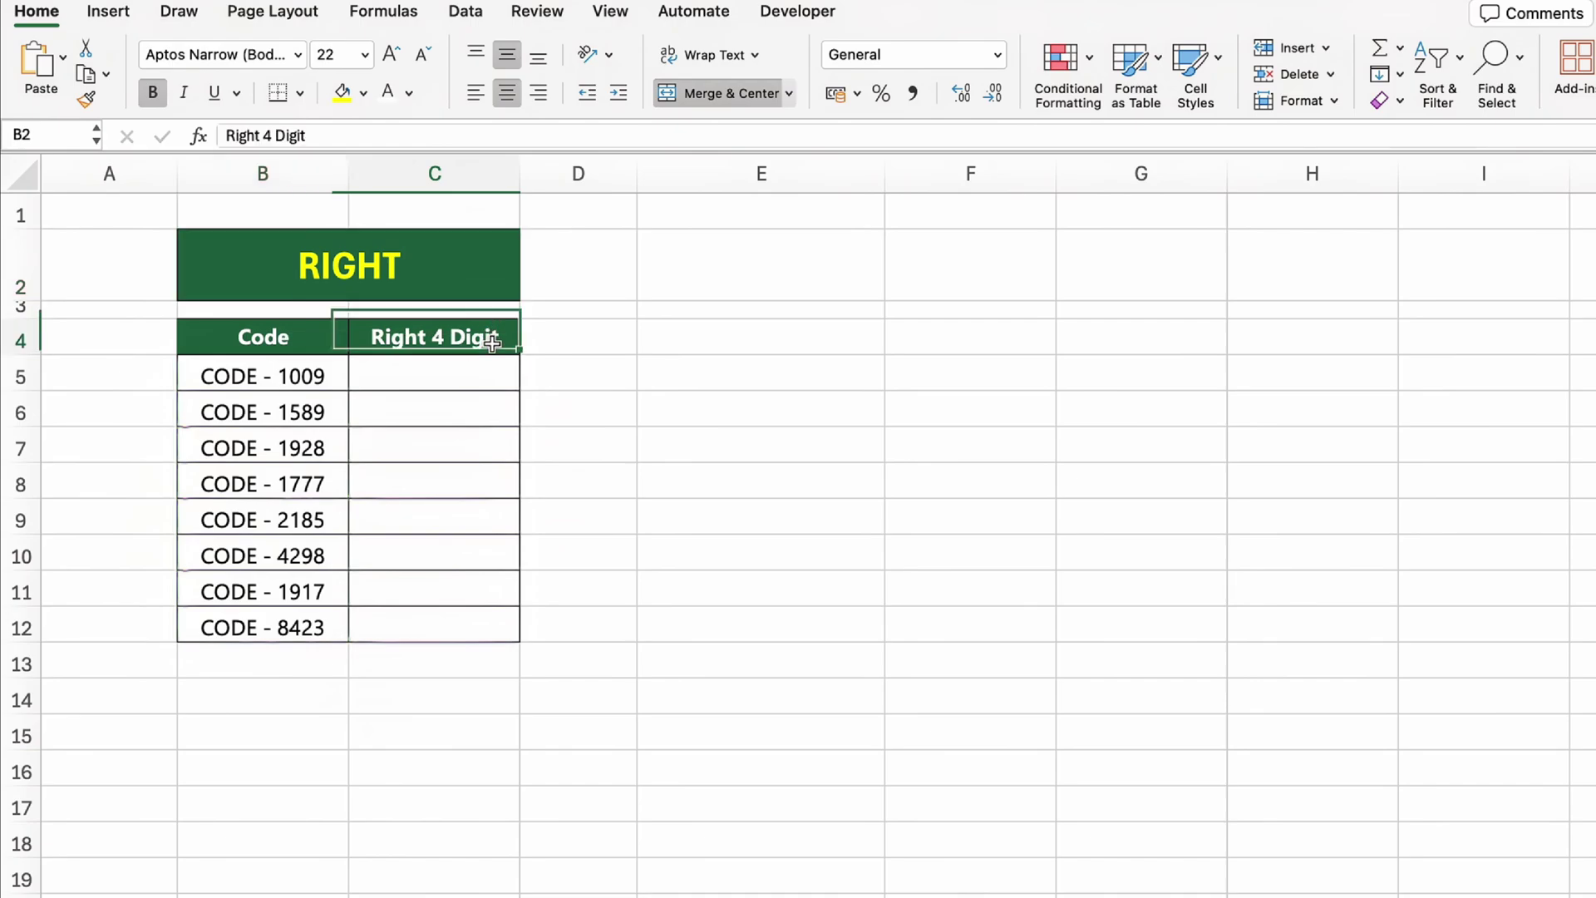
{"action": "left_click", "coordinate": [507, 392]}
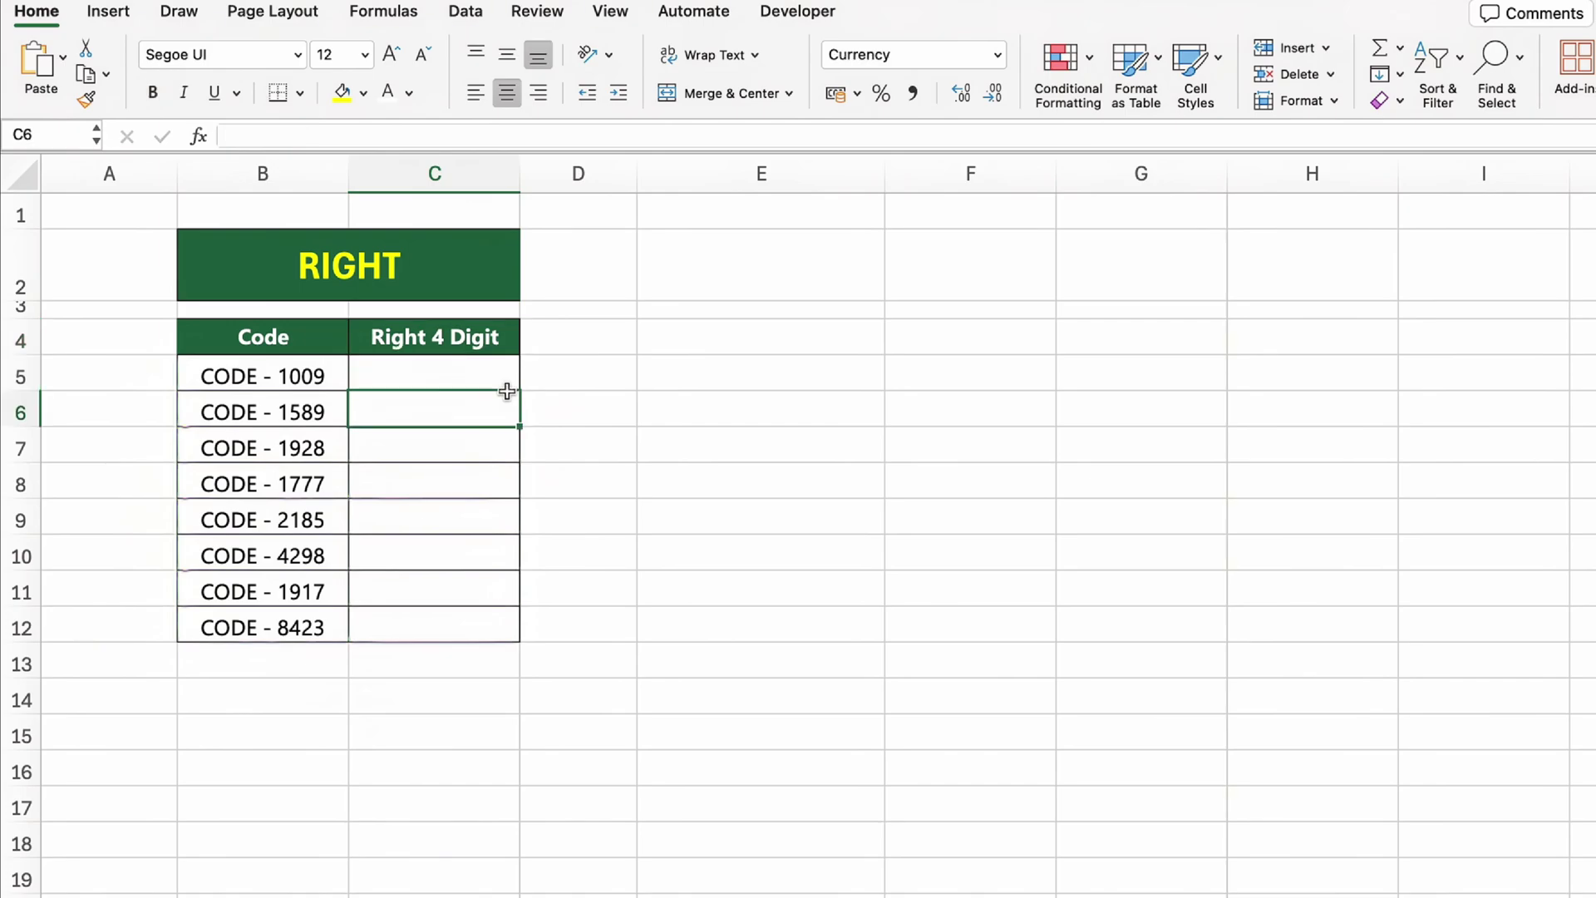
{"action": "left_click", "coordinate": [507, 387]}
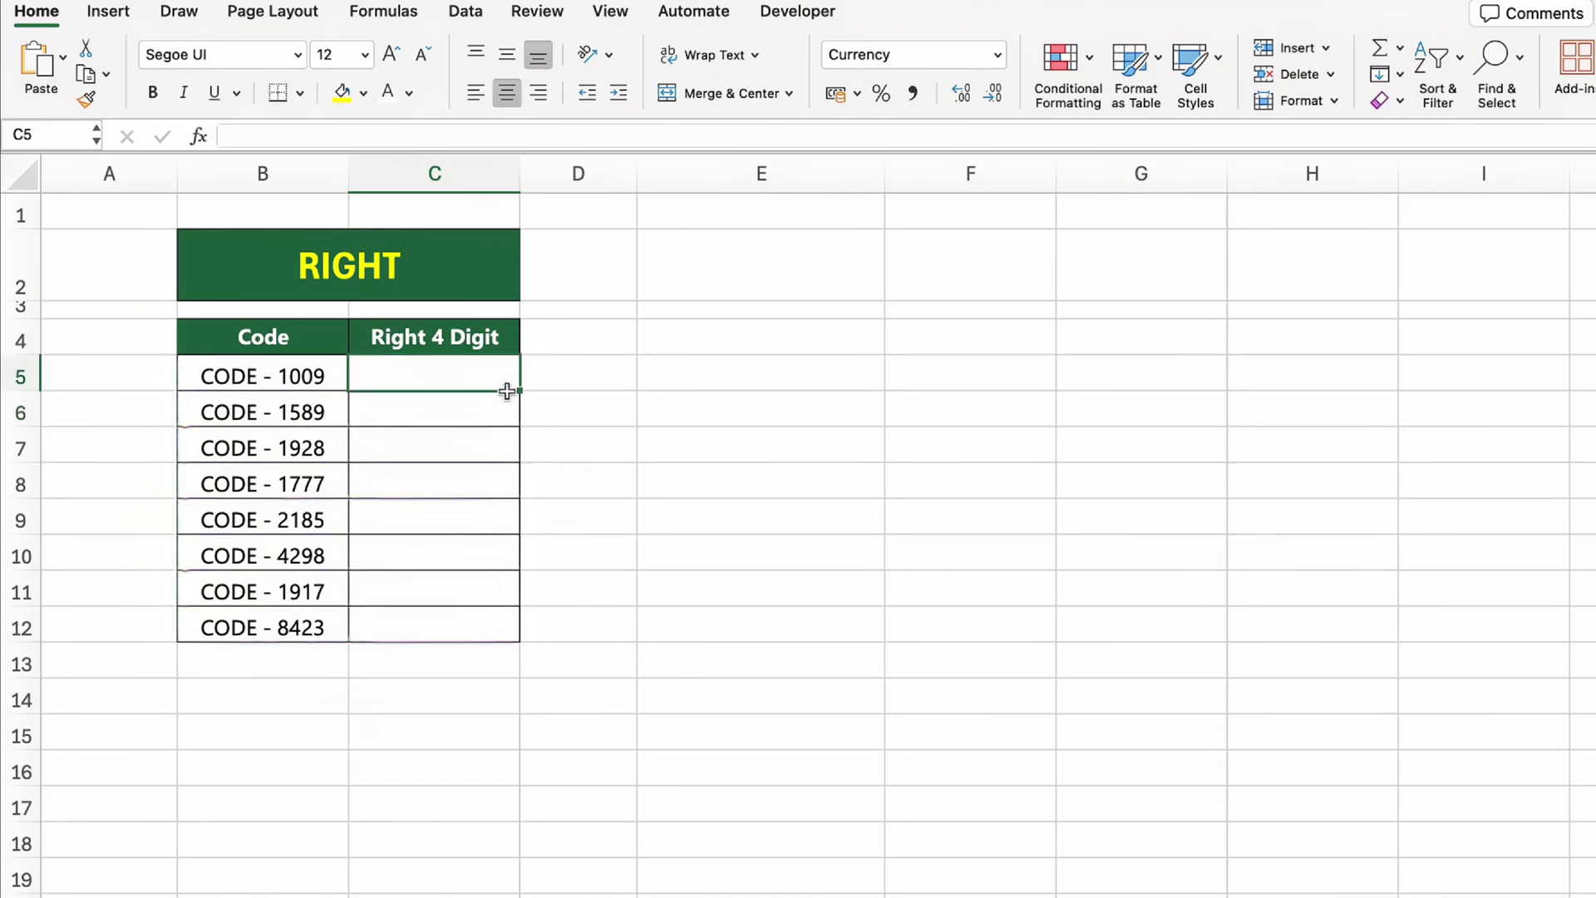
{"action": "type", "text": "=RIGHT("}
{"action": "left_click", "coordinate": [306, 378]}
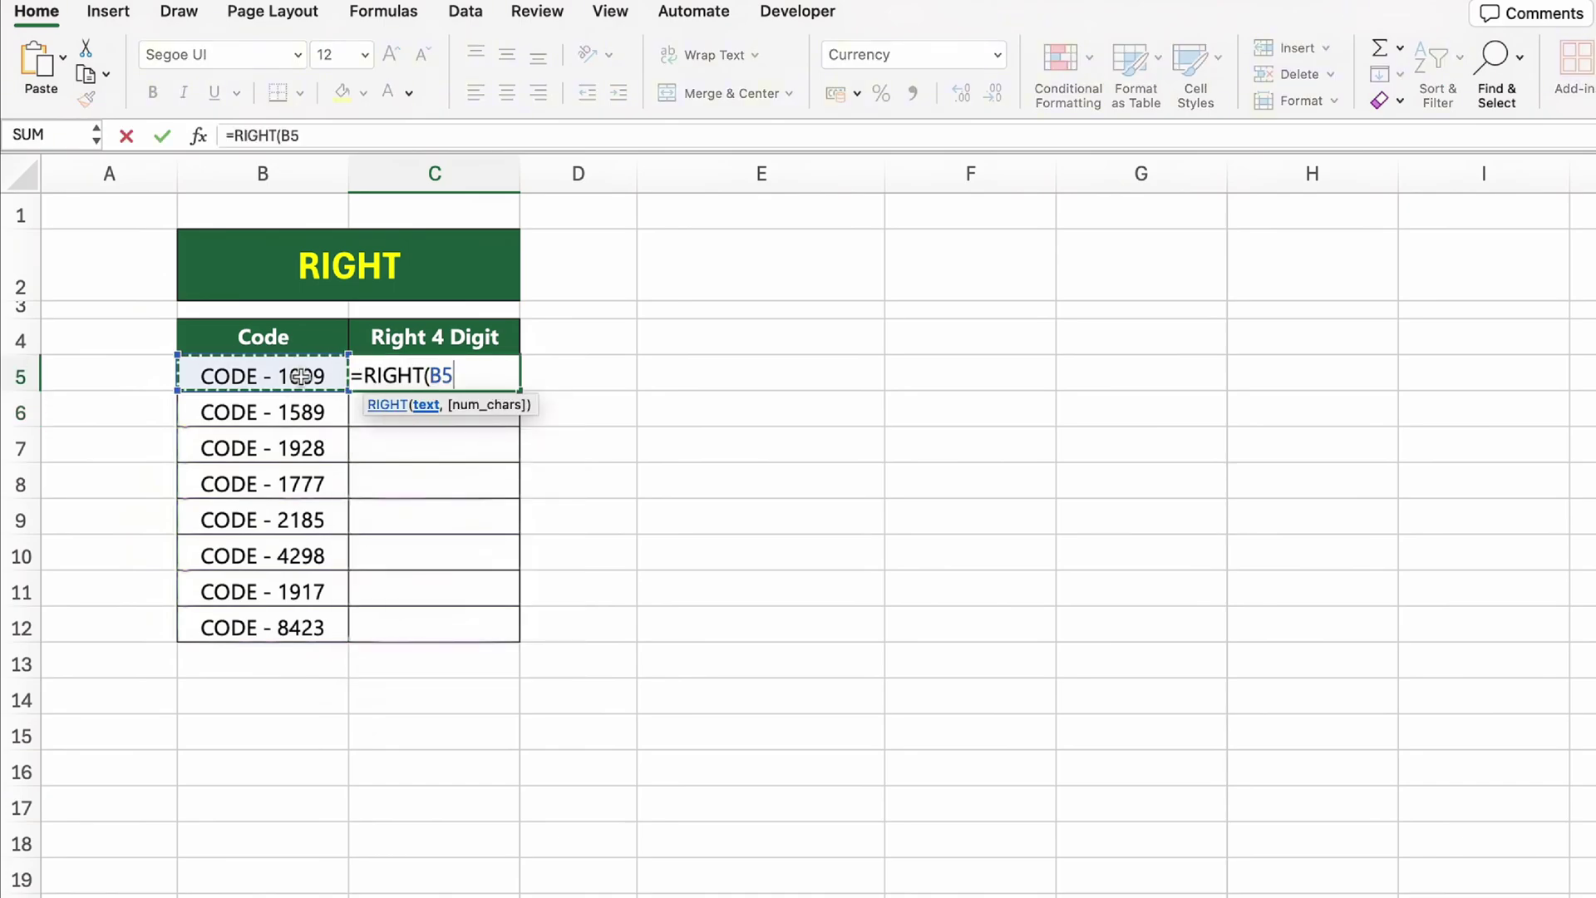
{"action": "type", "text": ",4)"}
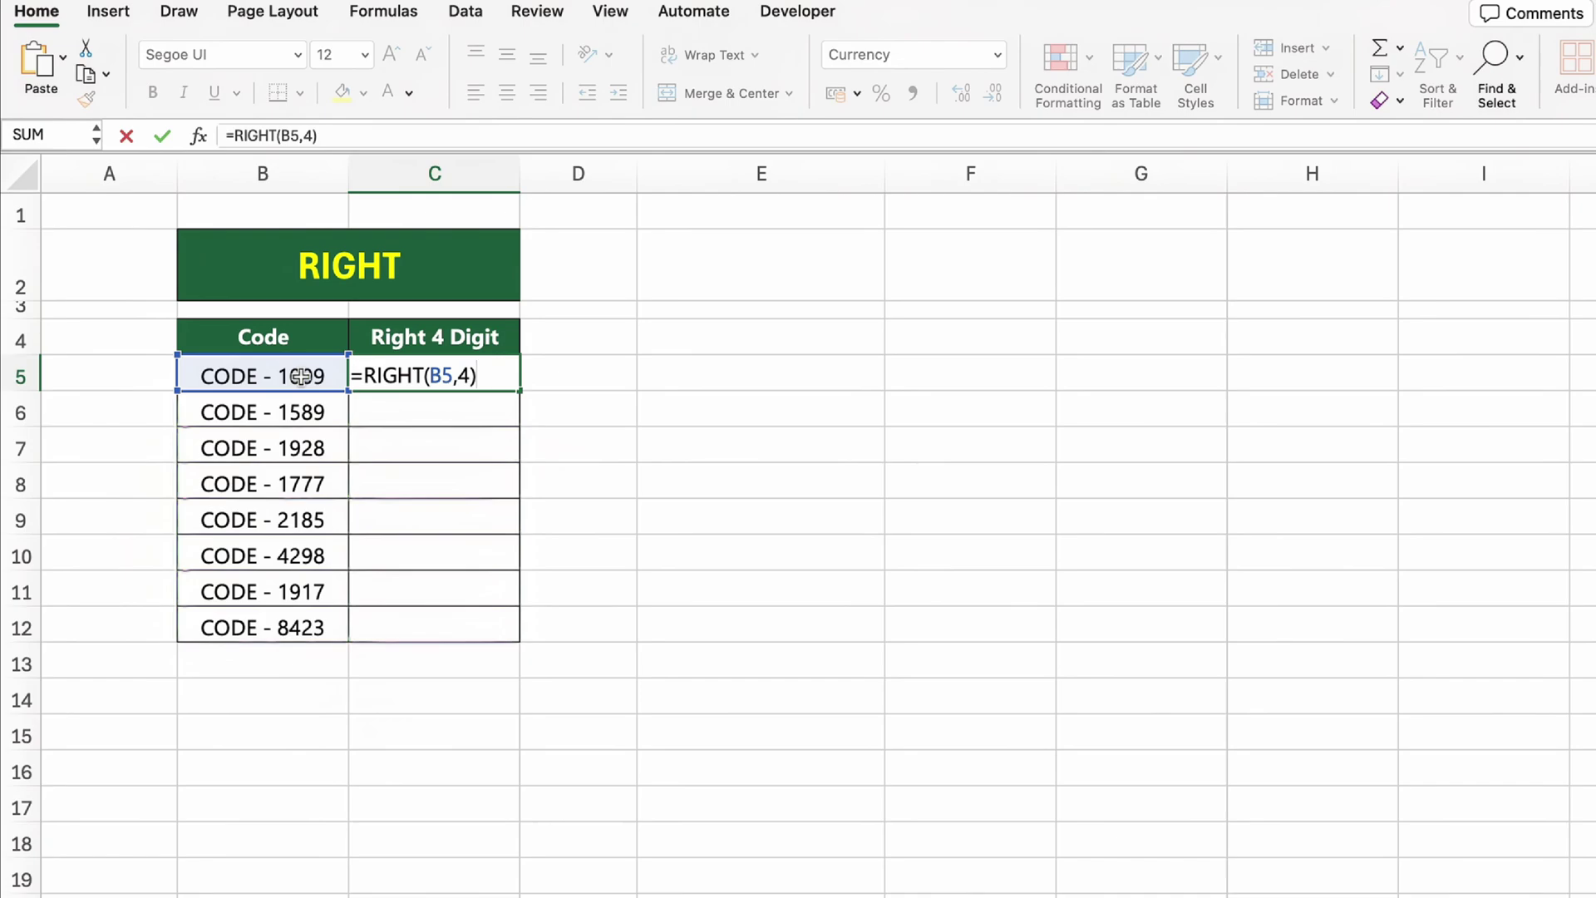
{"action": "key", "text": "Return"}
Copy the RIGHT formula down to C12, ending with 8423
{"action": "left_click", "coordinate": [470, 376]}
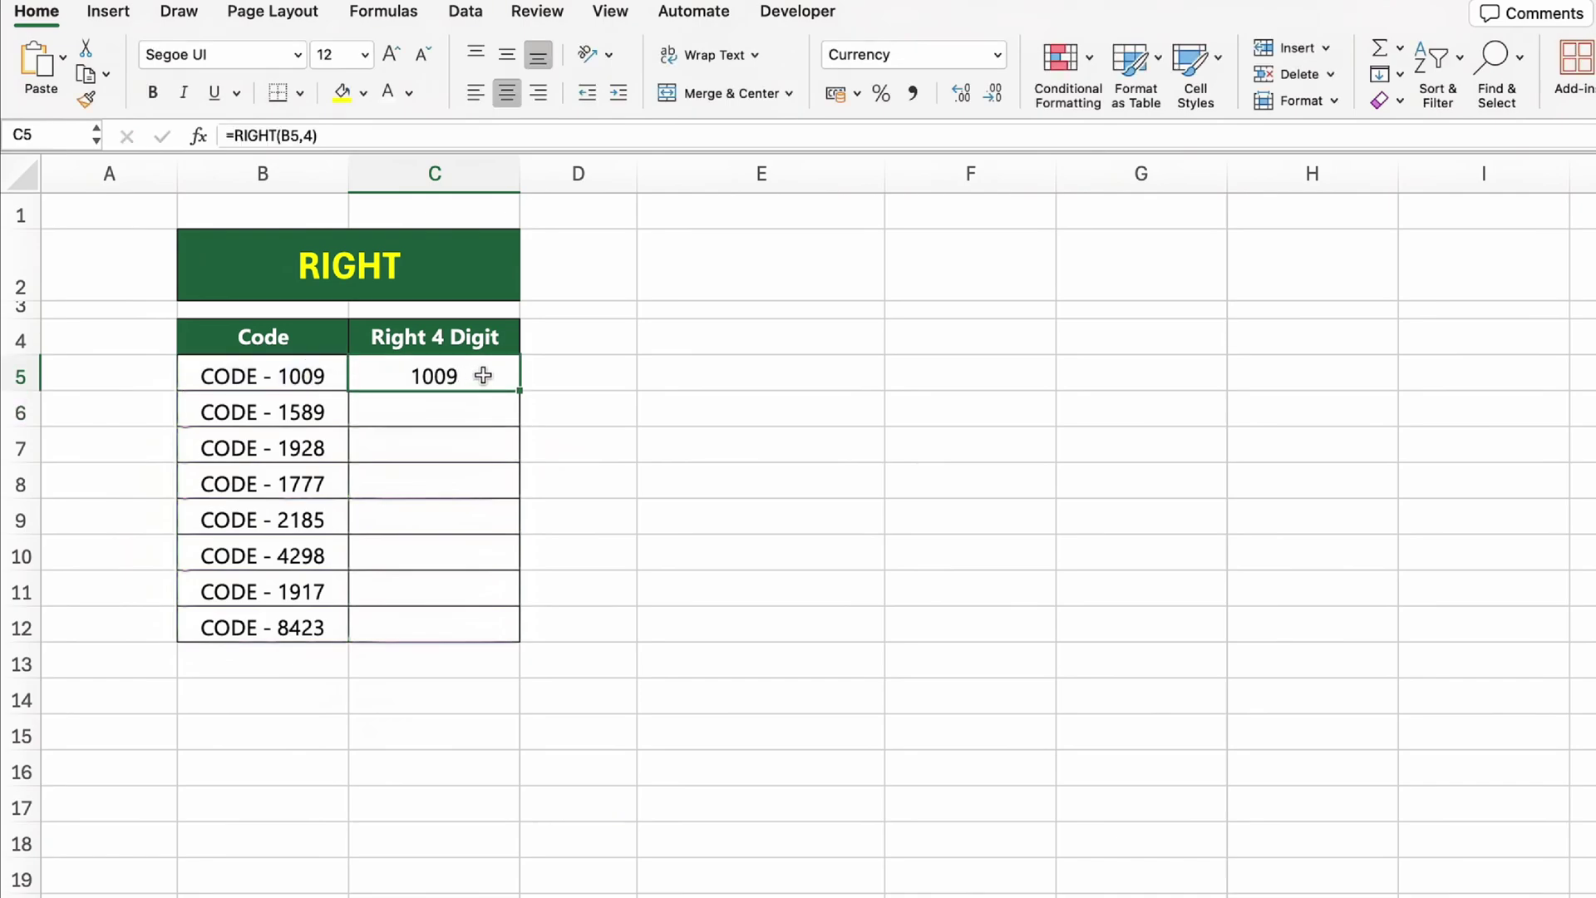
{"action": "left_click_drag", "start_coordinate": [524, 392], "coordinate": [524, 636]}
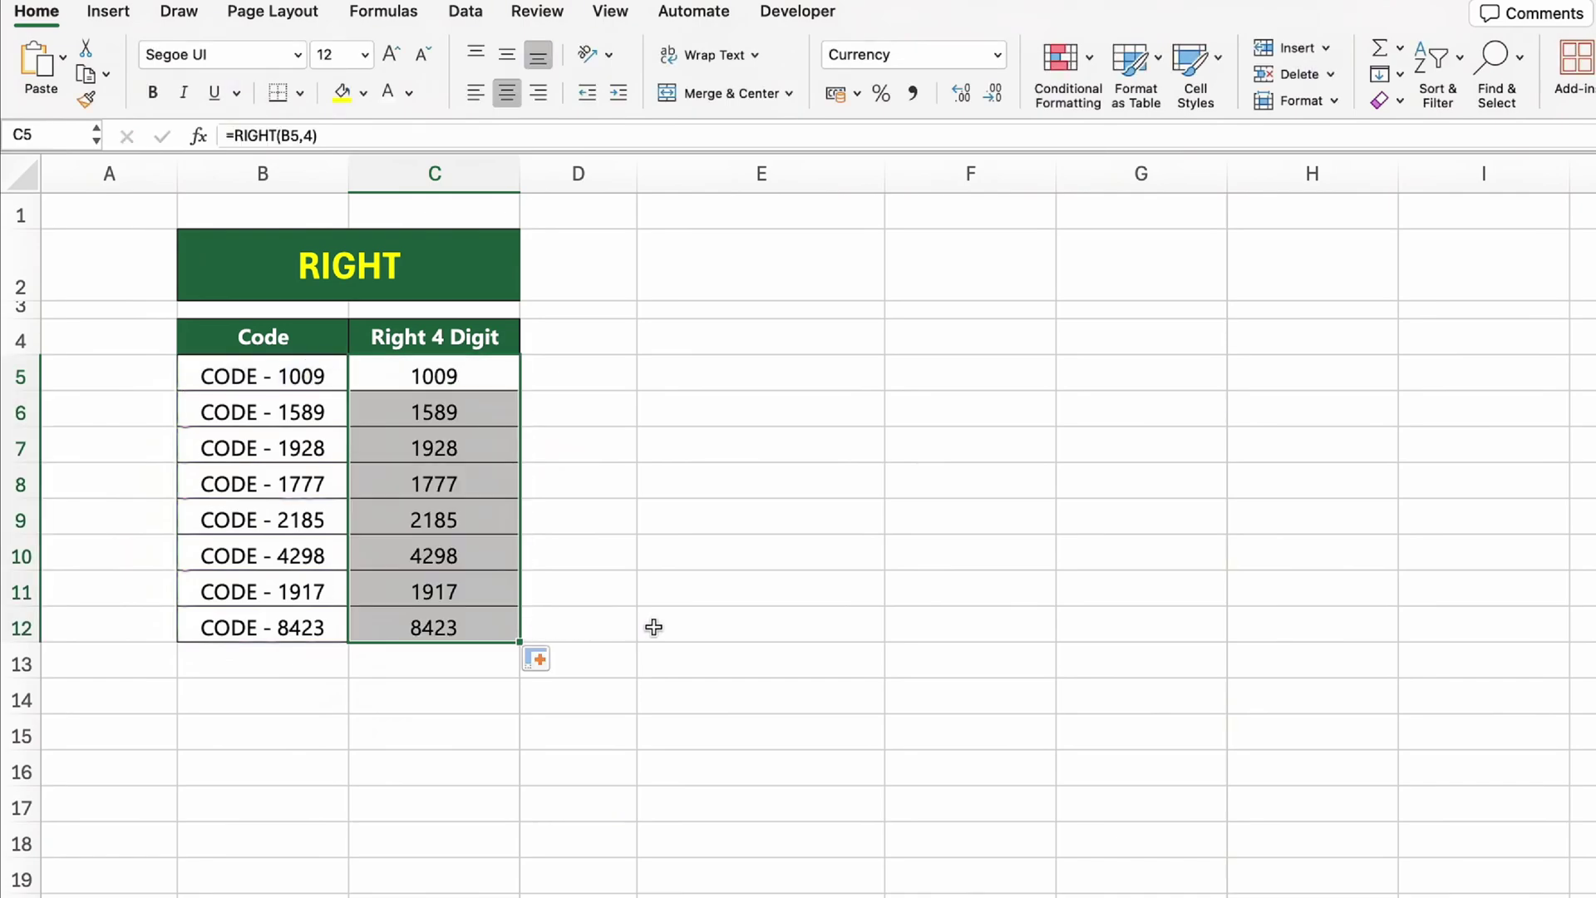
{"action": "left_click", "coordinate": [837, 751]}
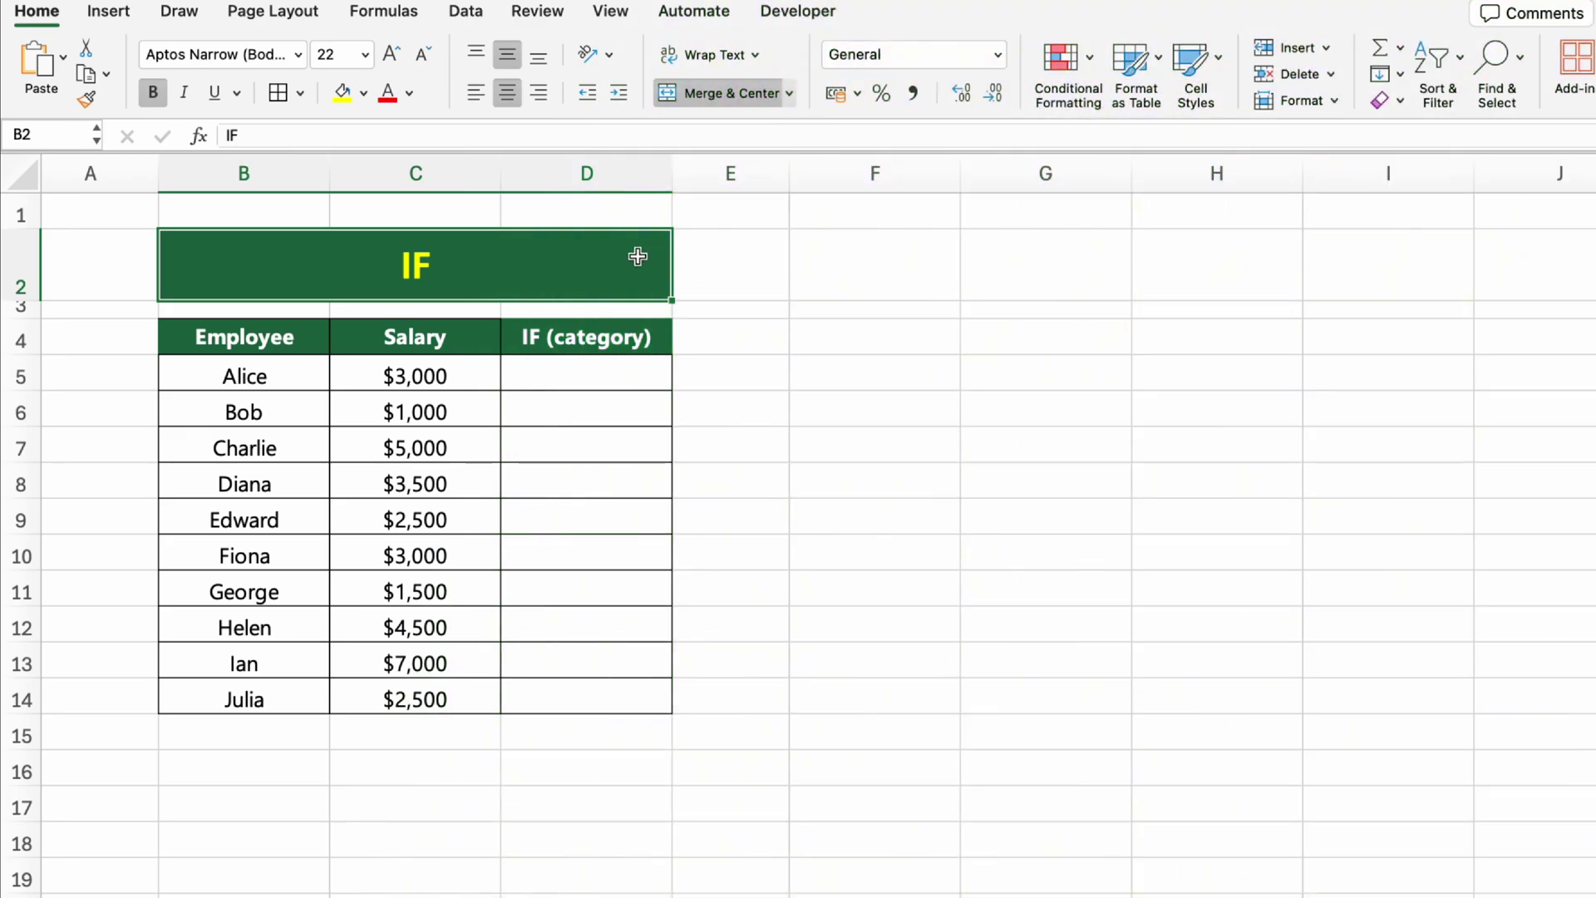
Enter =IF(C5>=3000, "Higher", "Lower") in D5 for the first employee's category
{"action": "left_click", "coordinate": [590, 340]}
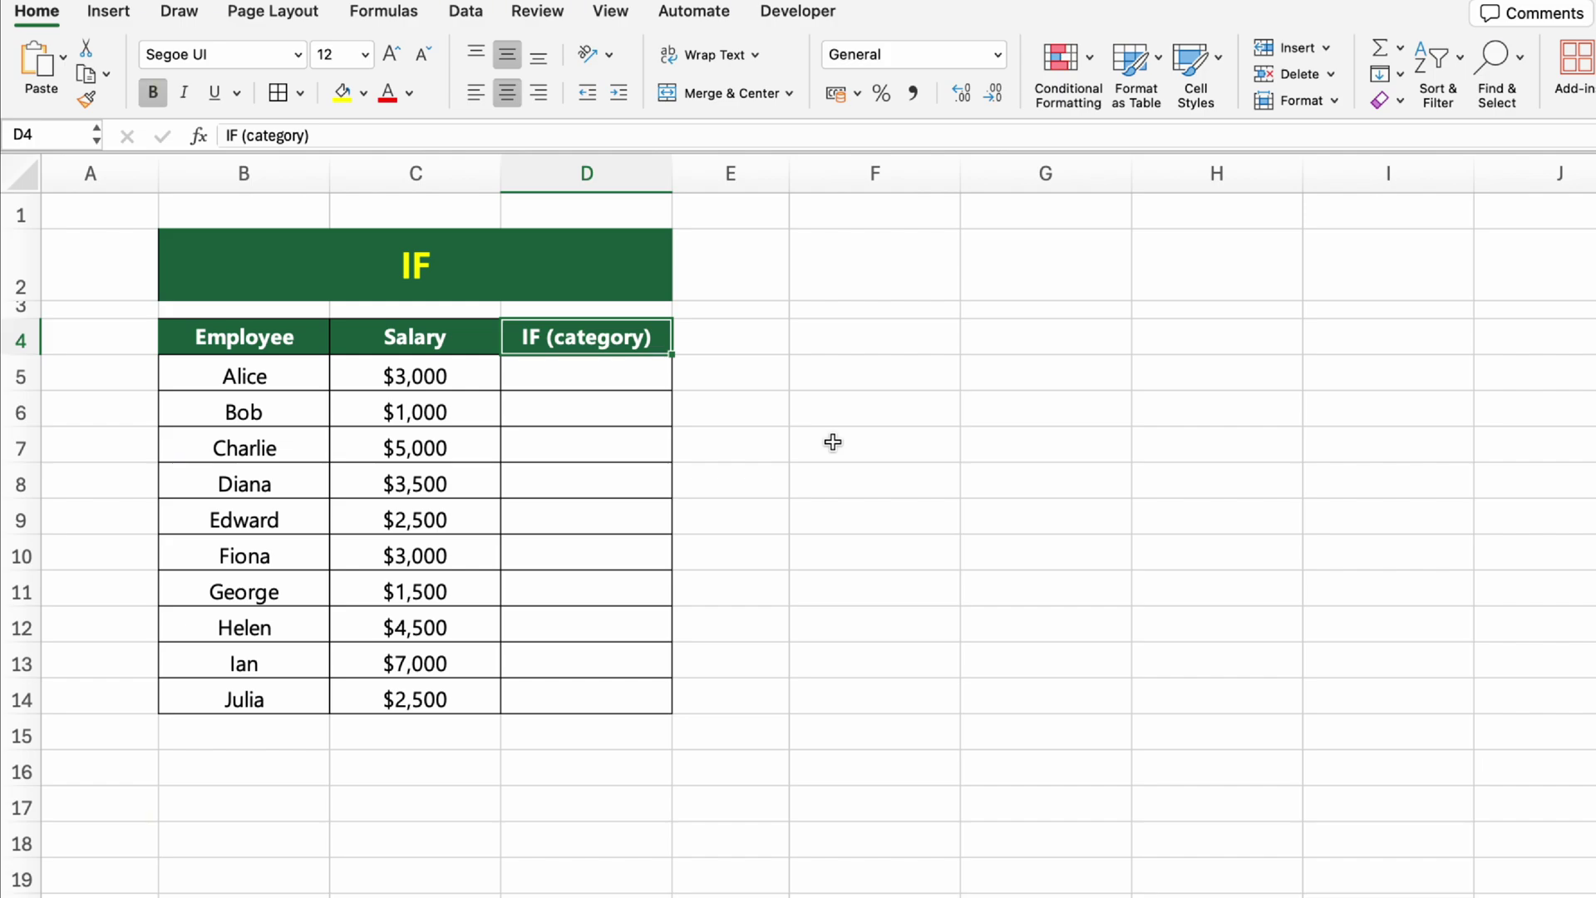
{"action": "left_click", "coordinate": [623, 378]}
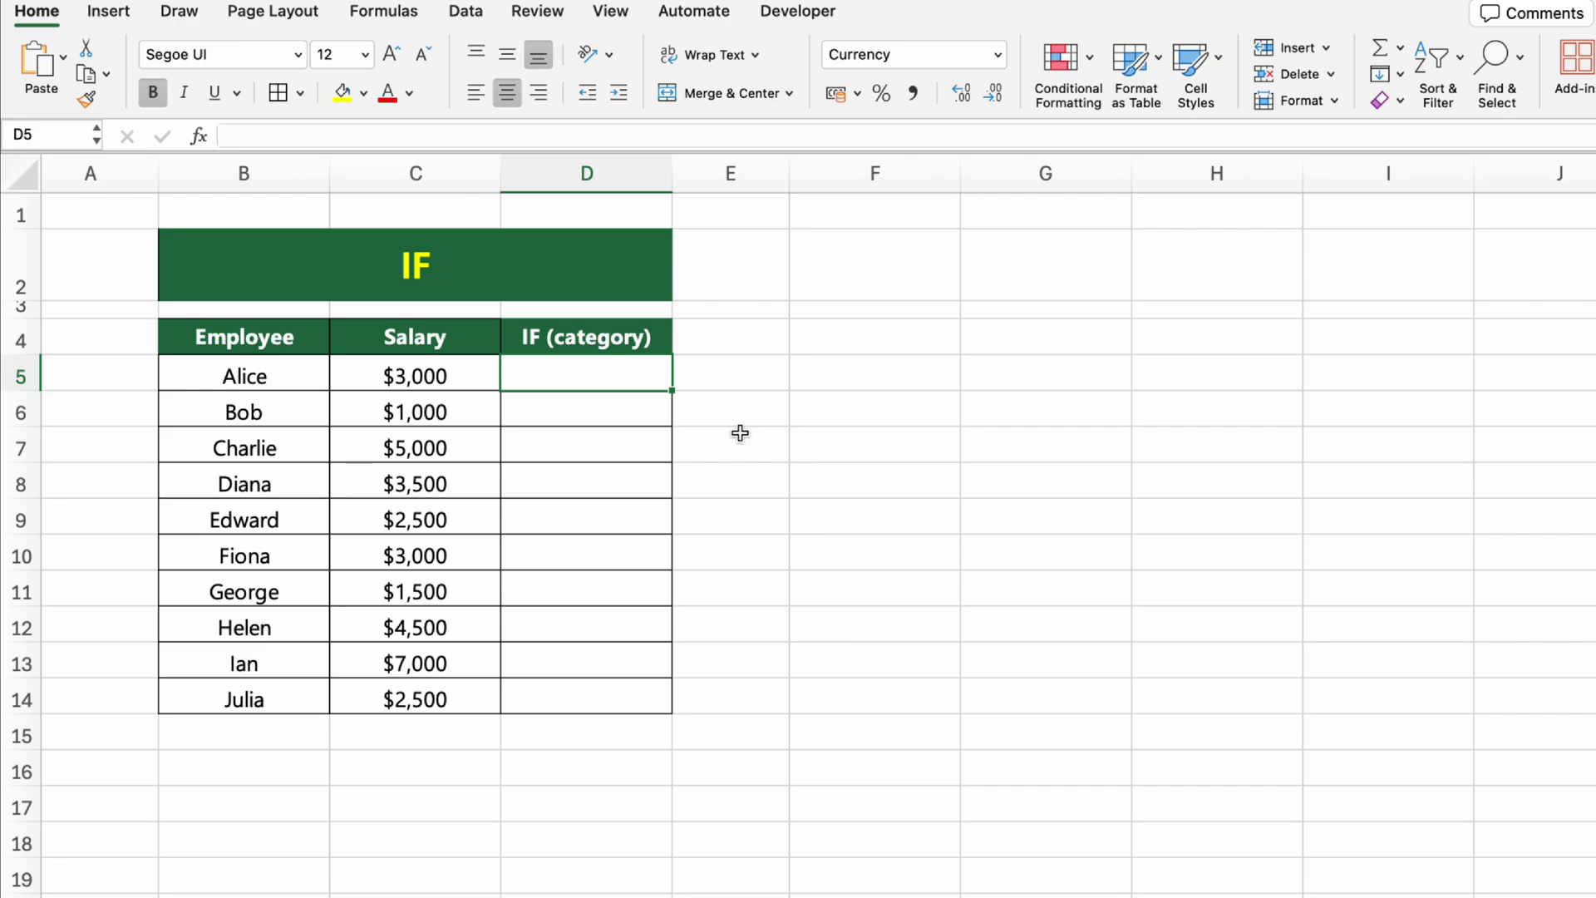
{"action": "type", "text": "=IF("}
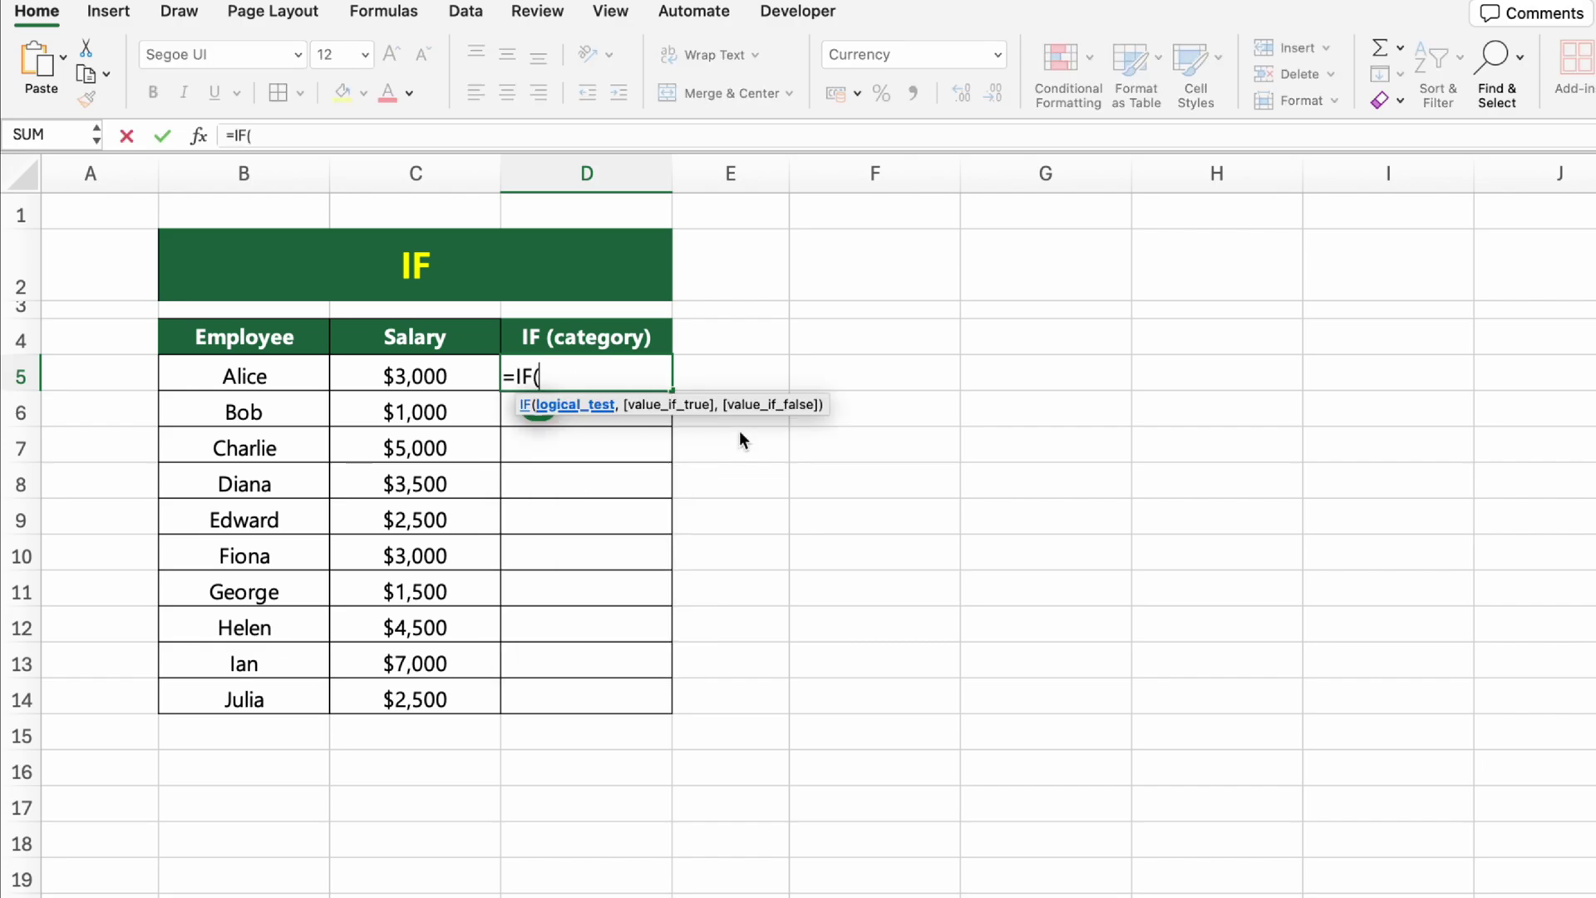
{"action": "left_click", "coordinate": [477, 368]}
{"action": "type", "text": ">=3"}
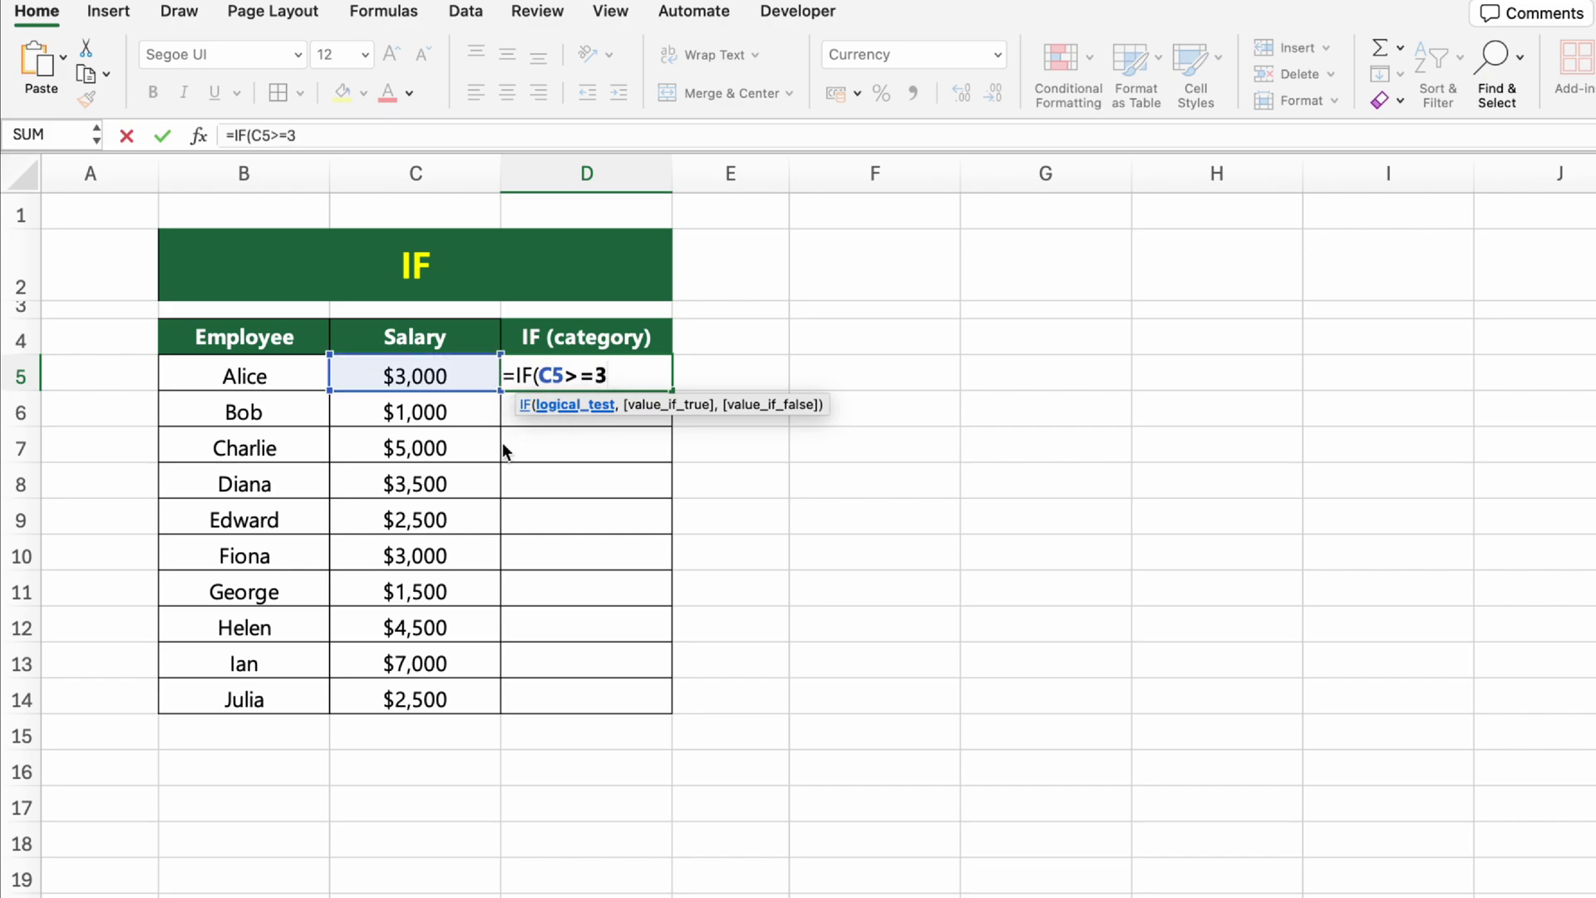
{"action": "type", "text": "000, \"Higher\", L"}
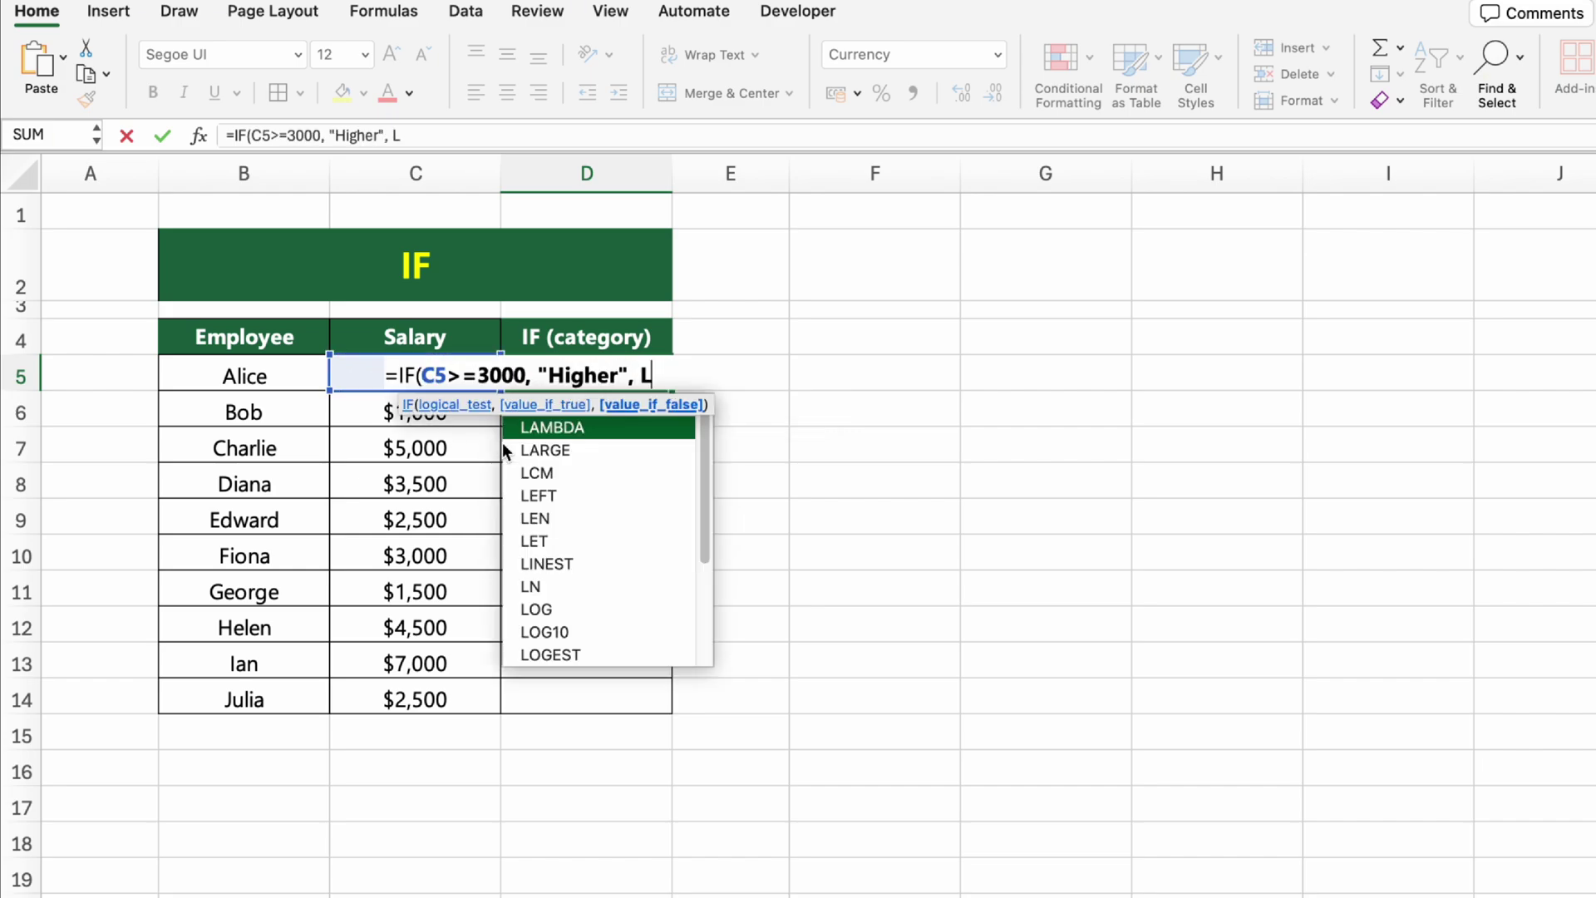
{"action": "key", "text": "BackSpace"}
{"action": "type", "text": "\"Lower\")"}
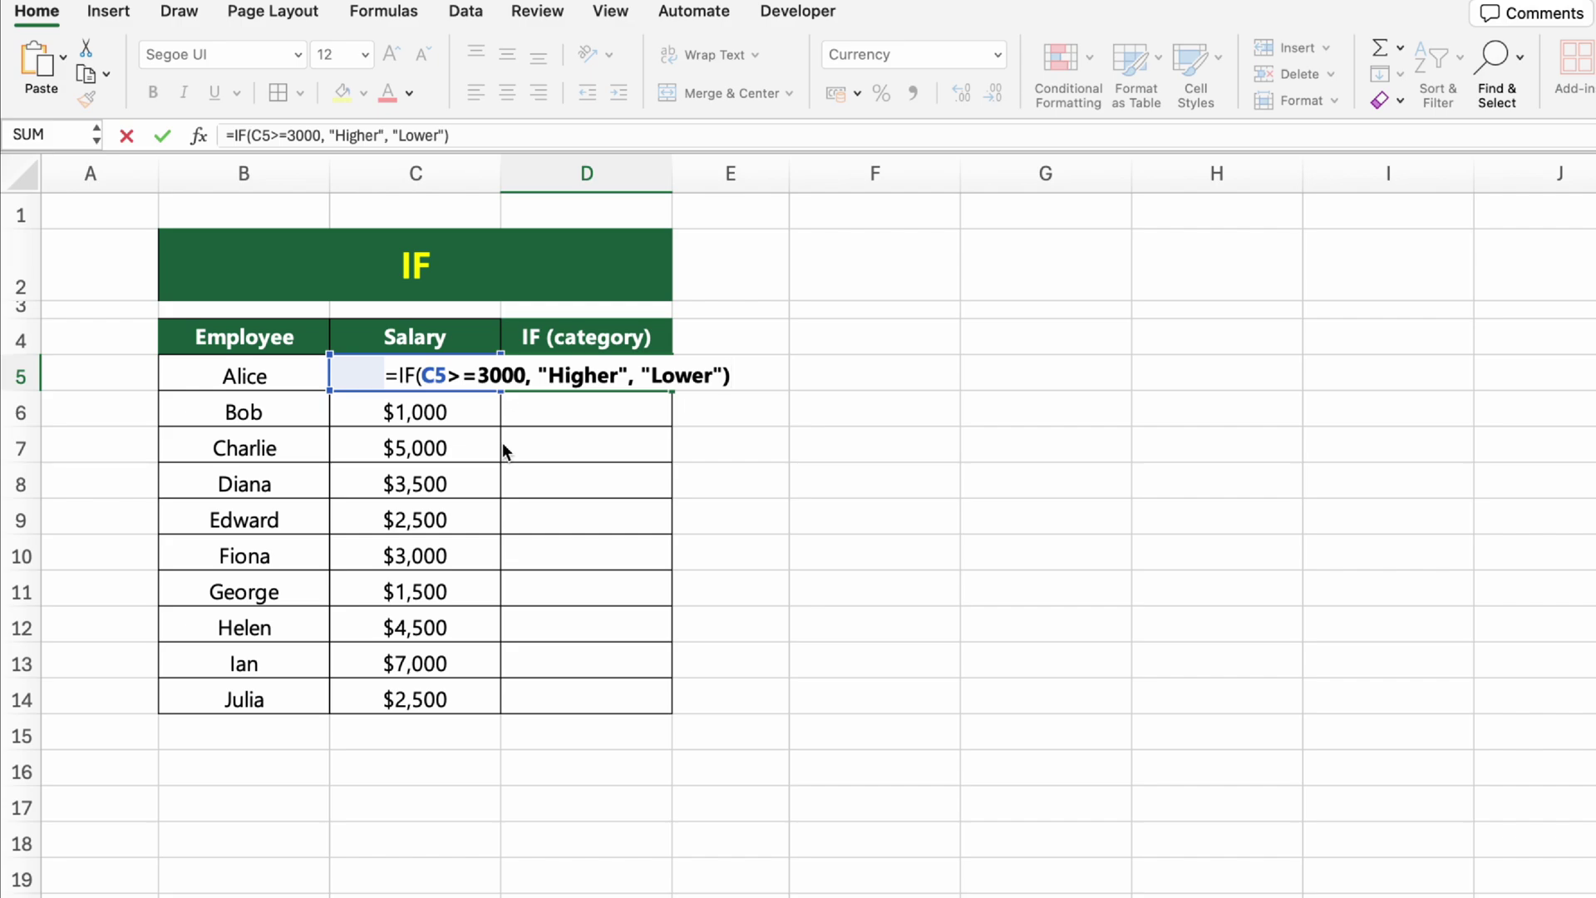
{"action": "key", "text": "Return"}
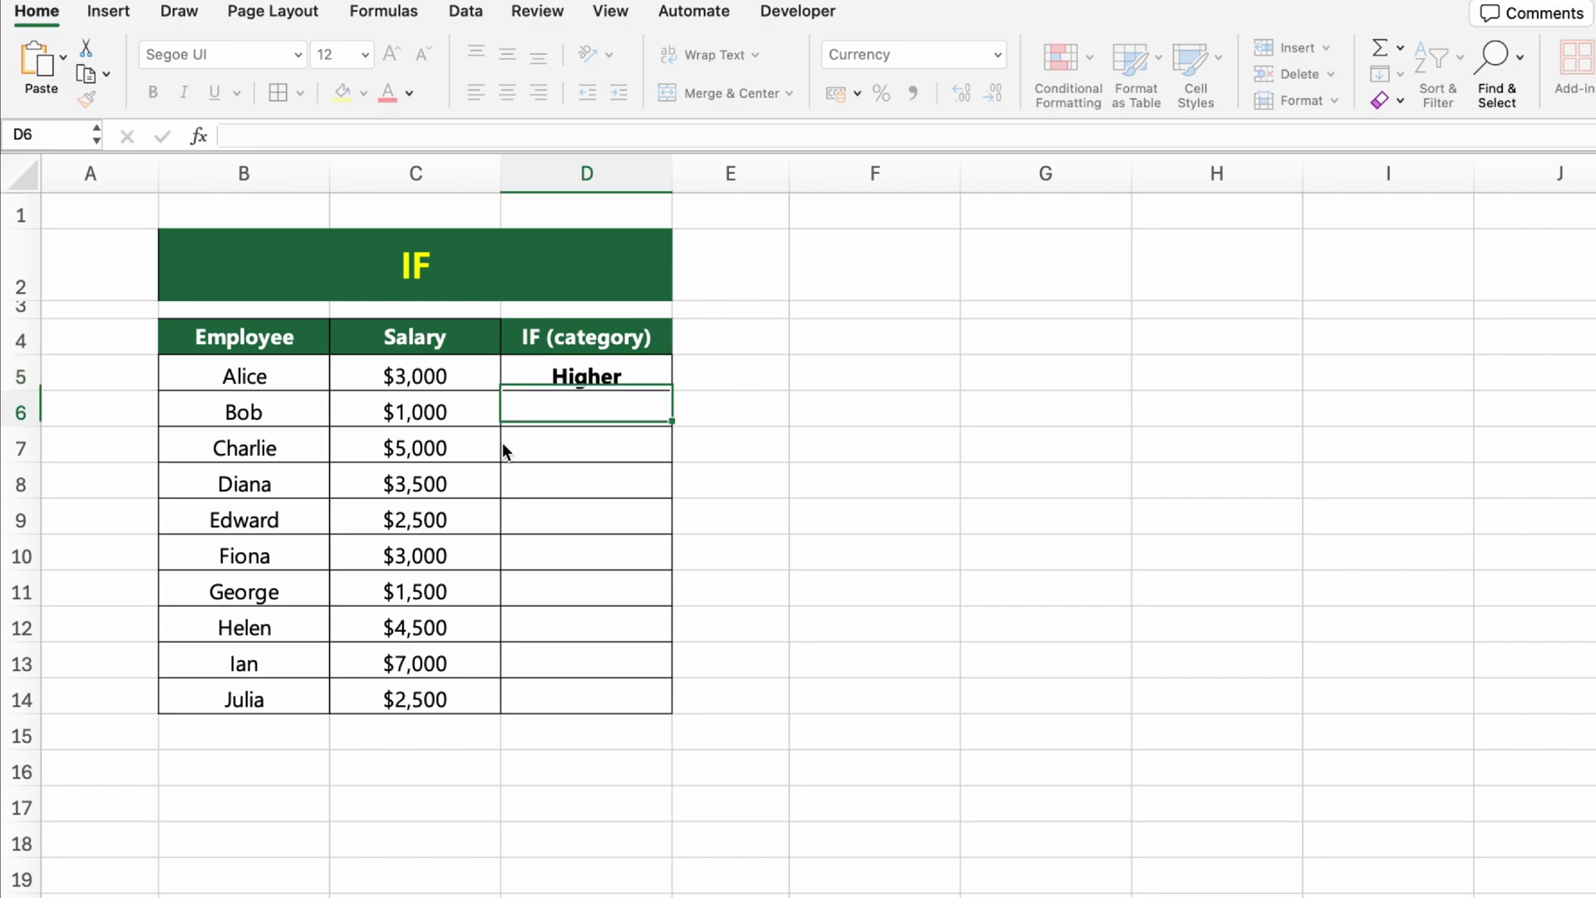
Copy the IF formula down the IF (category) column to D14
{"action": "left_click", "coordinate": [657, 376]}
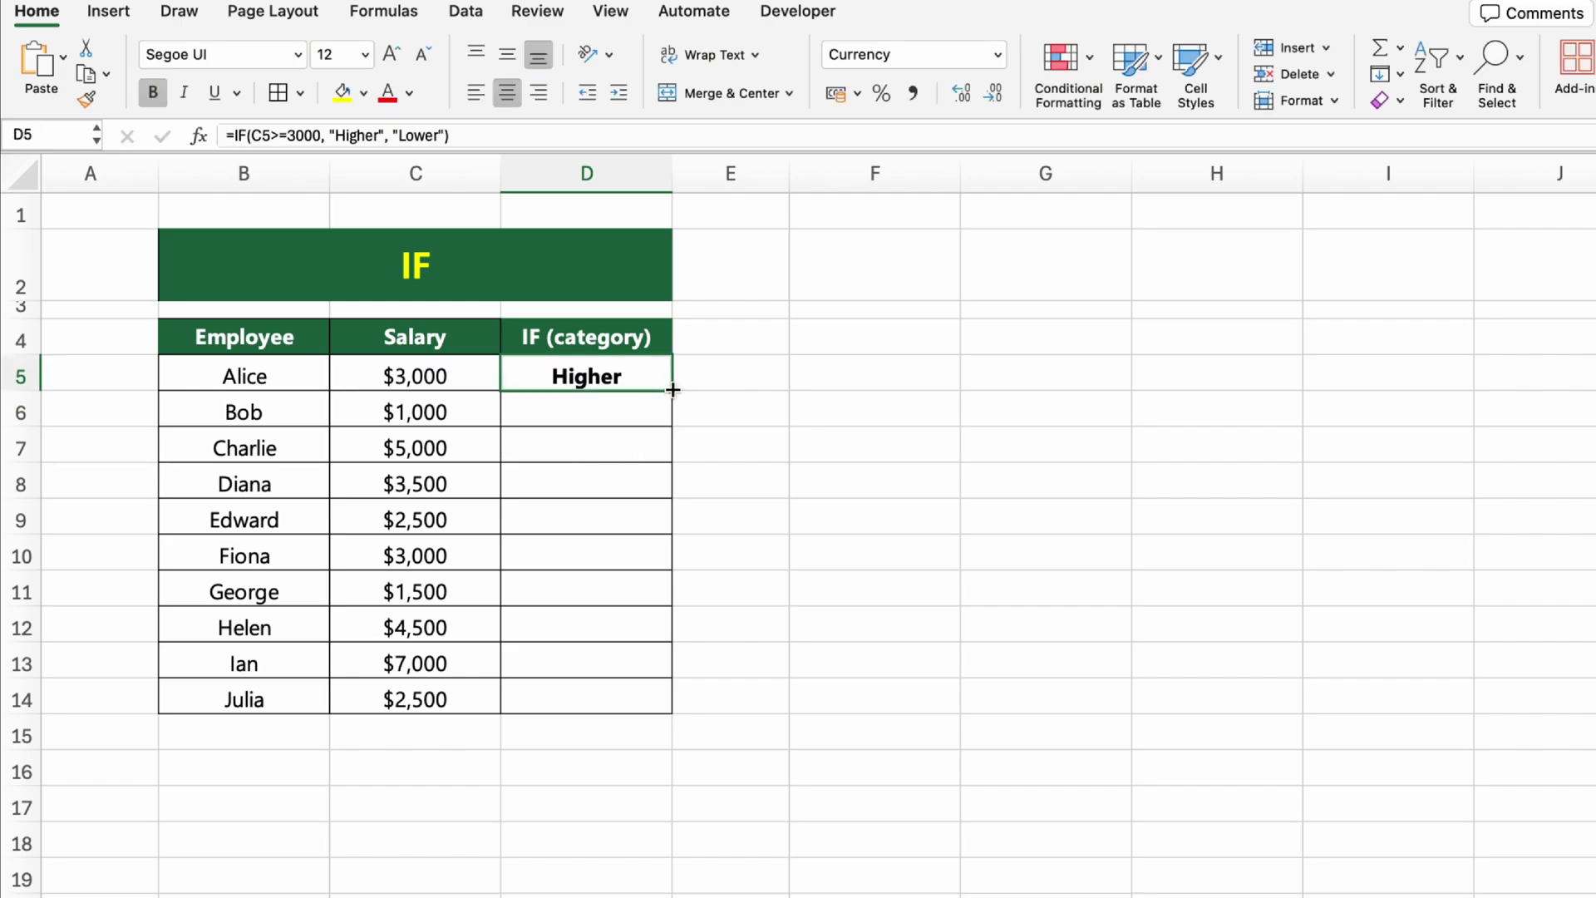
{"action": "left_click_drag", "start_coordinate": [671, 390], "coordinate": [685, 705]}
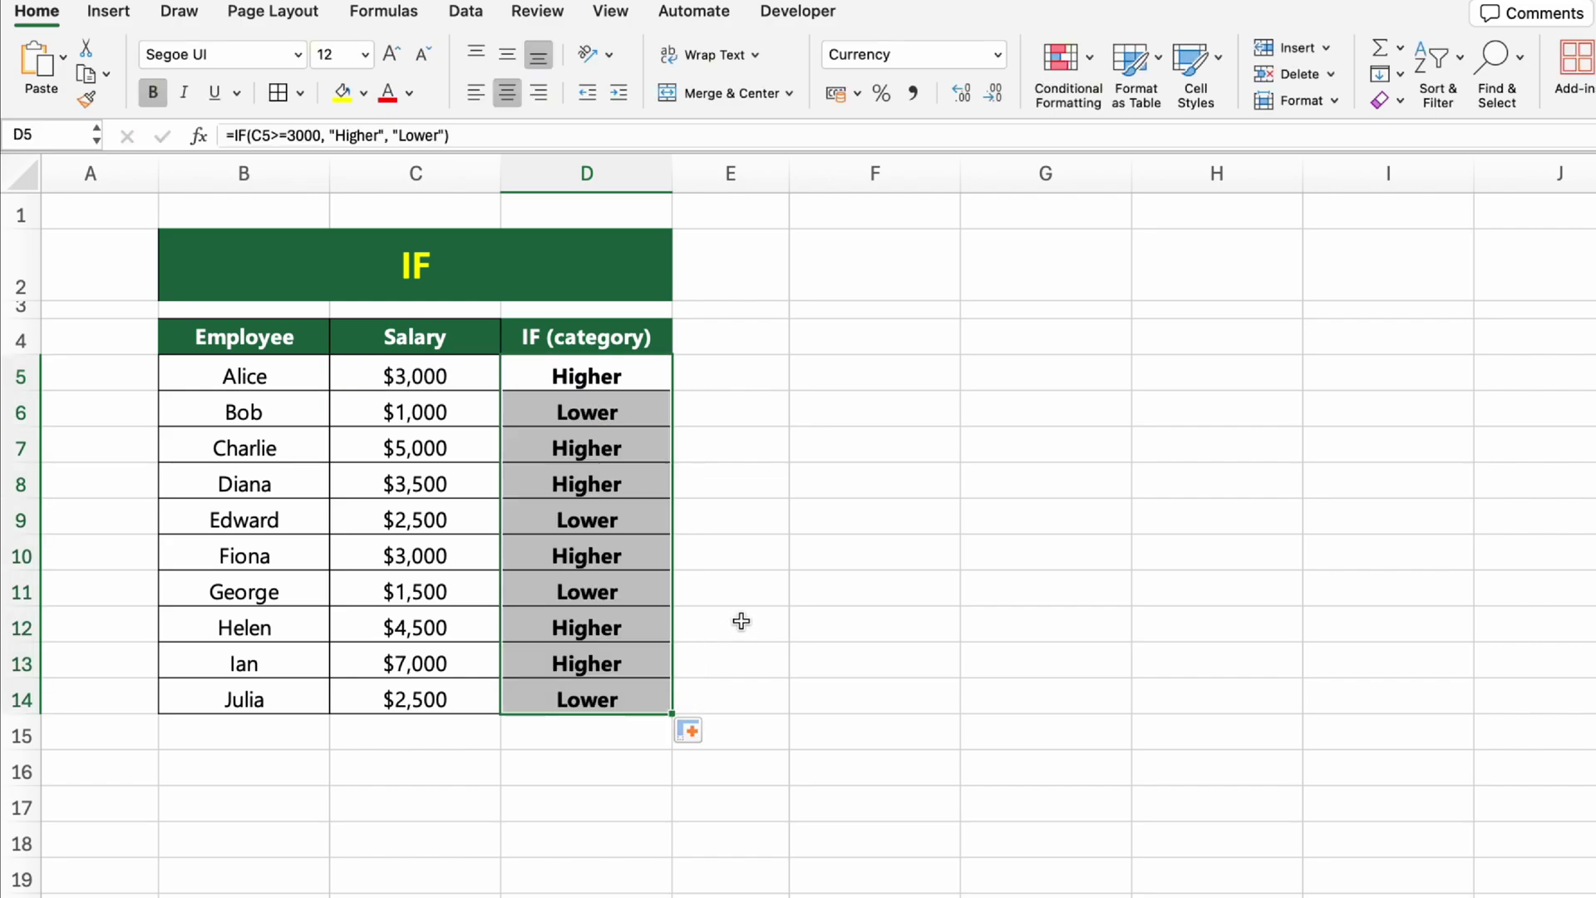
{"action": "left_click", "coordinate": [859, 685]}
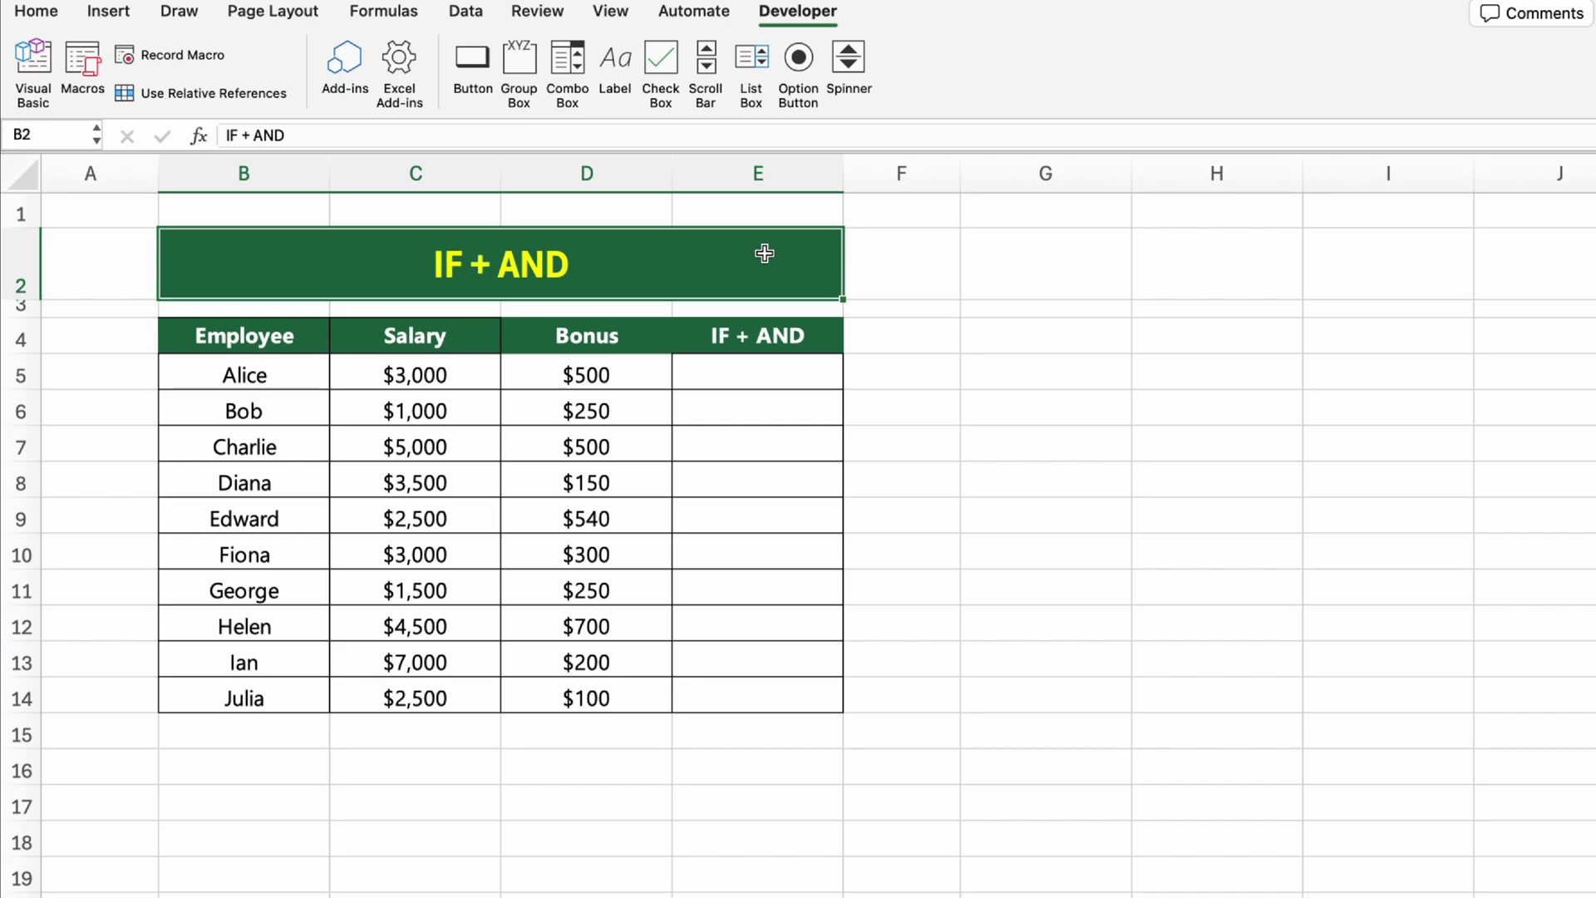
Enter =IF(AND(C5>=2000, D5>=200), 'That is okay', 'Not okay') in E5 for Alice
{"action": "left_click", "coordinate": [785, 341]}
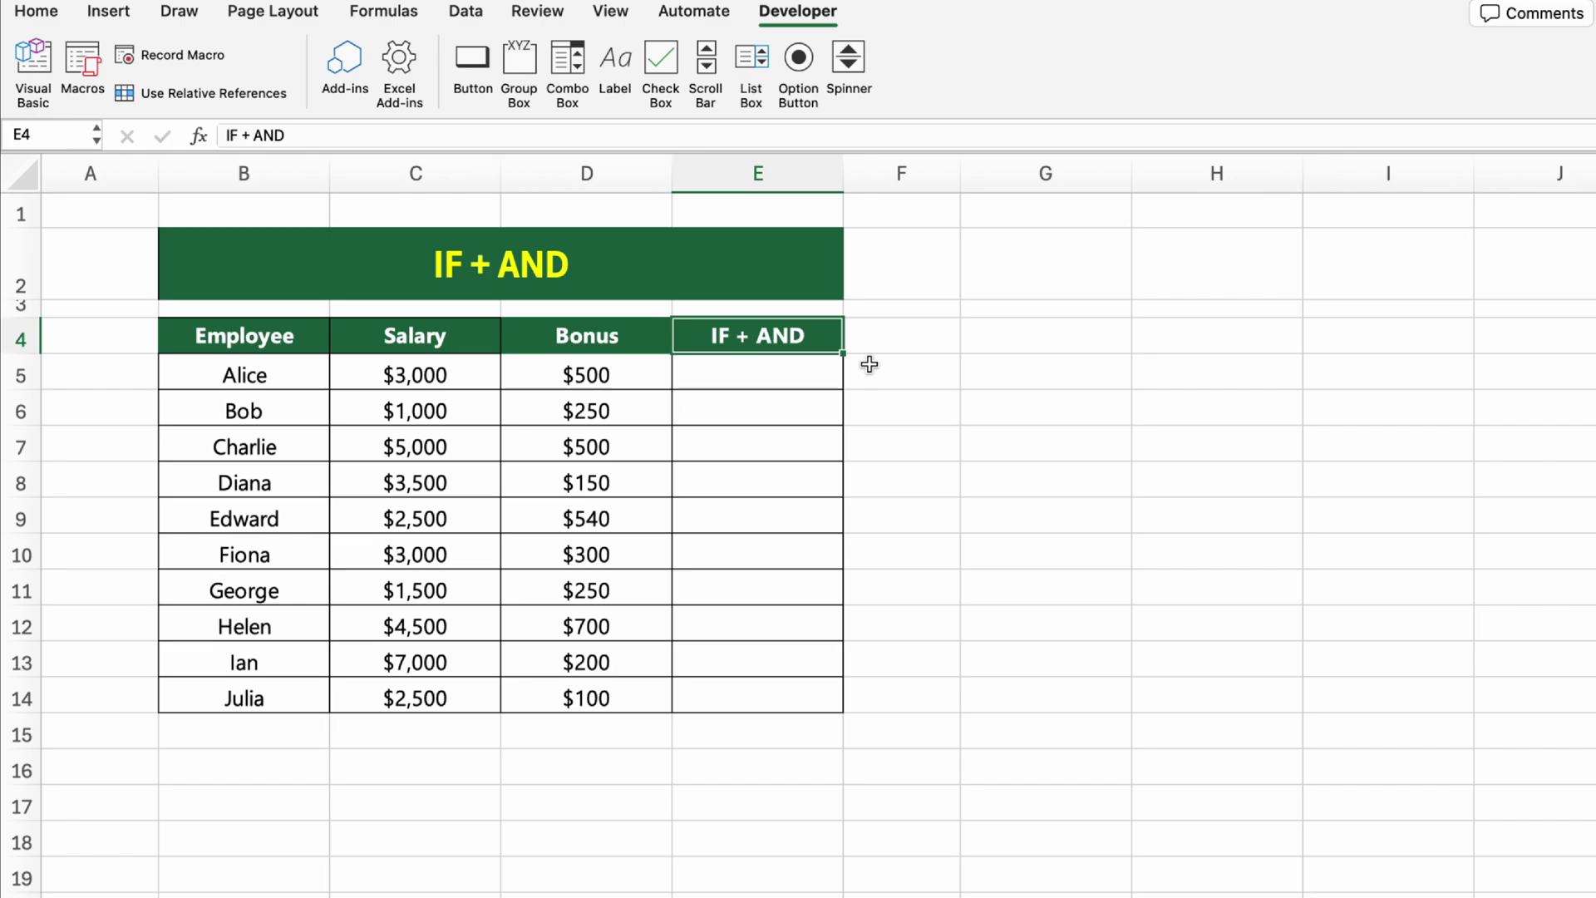
{"action": "left_click", "coordinate": [823, 370]}
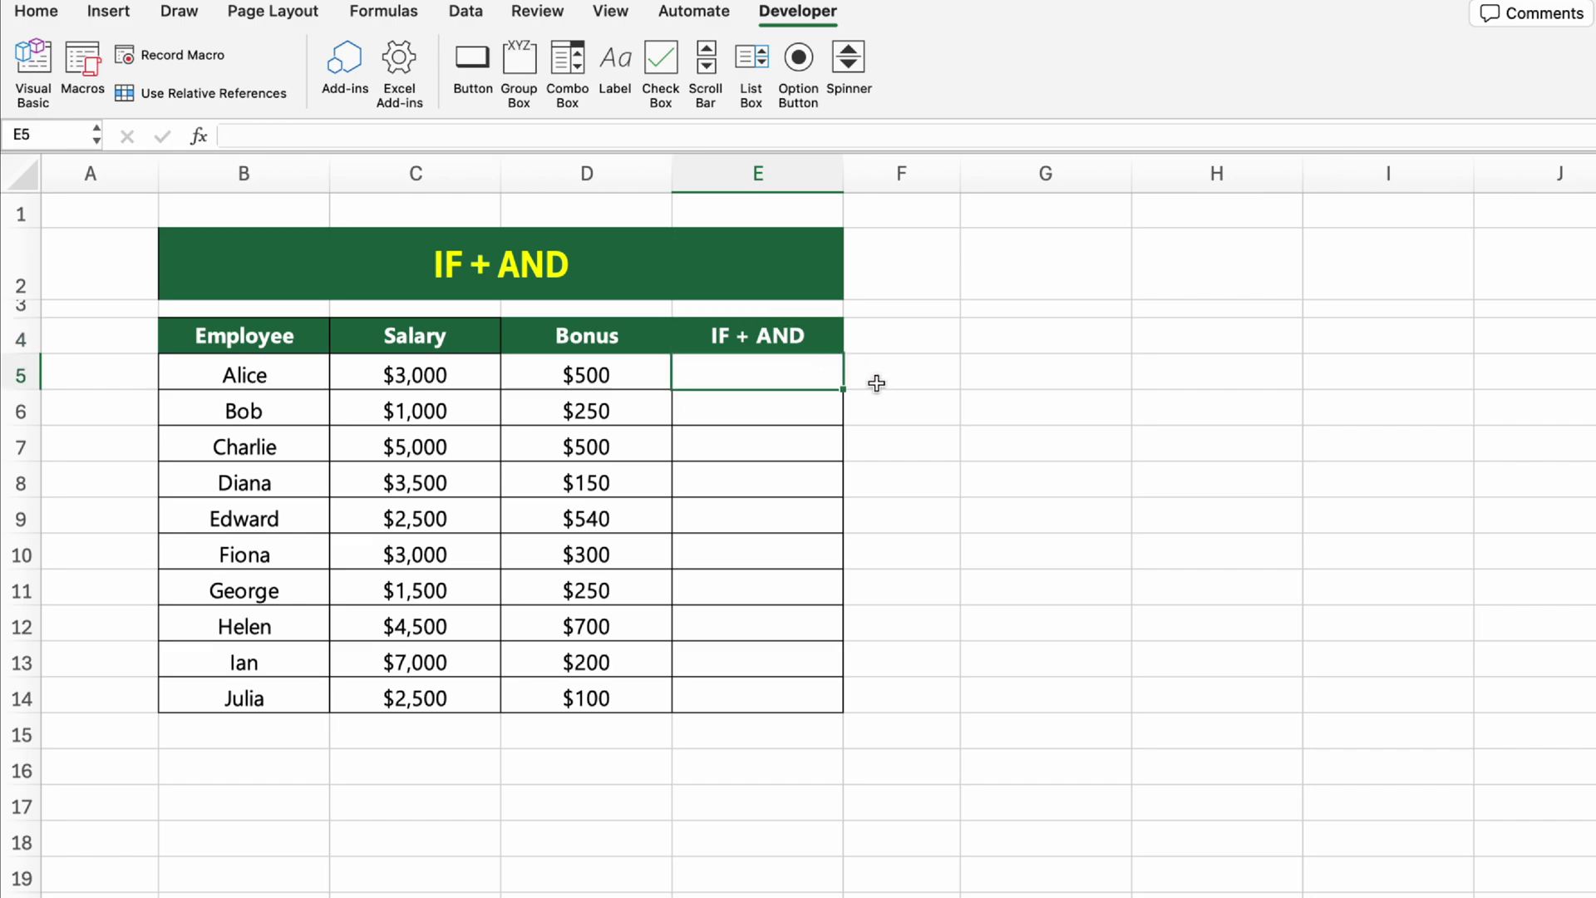
{"action": "type", "text": "=IF("}
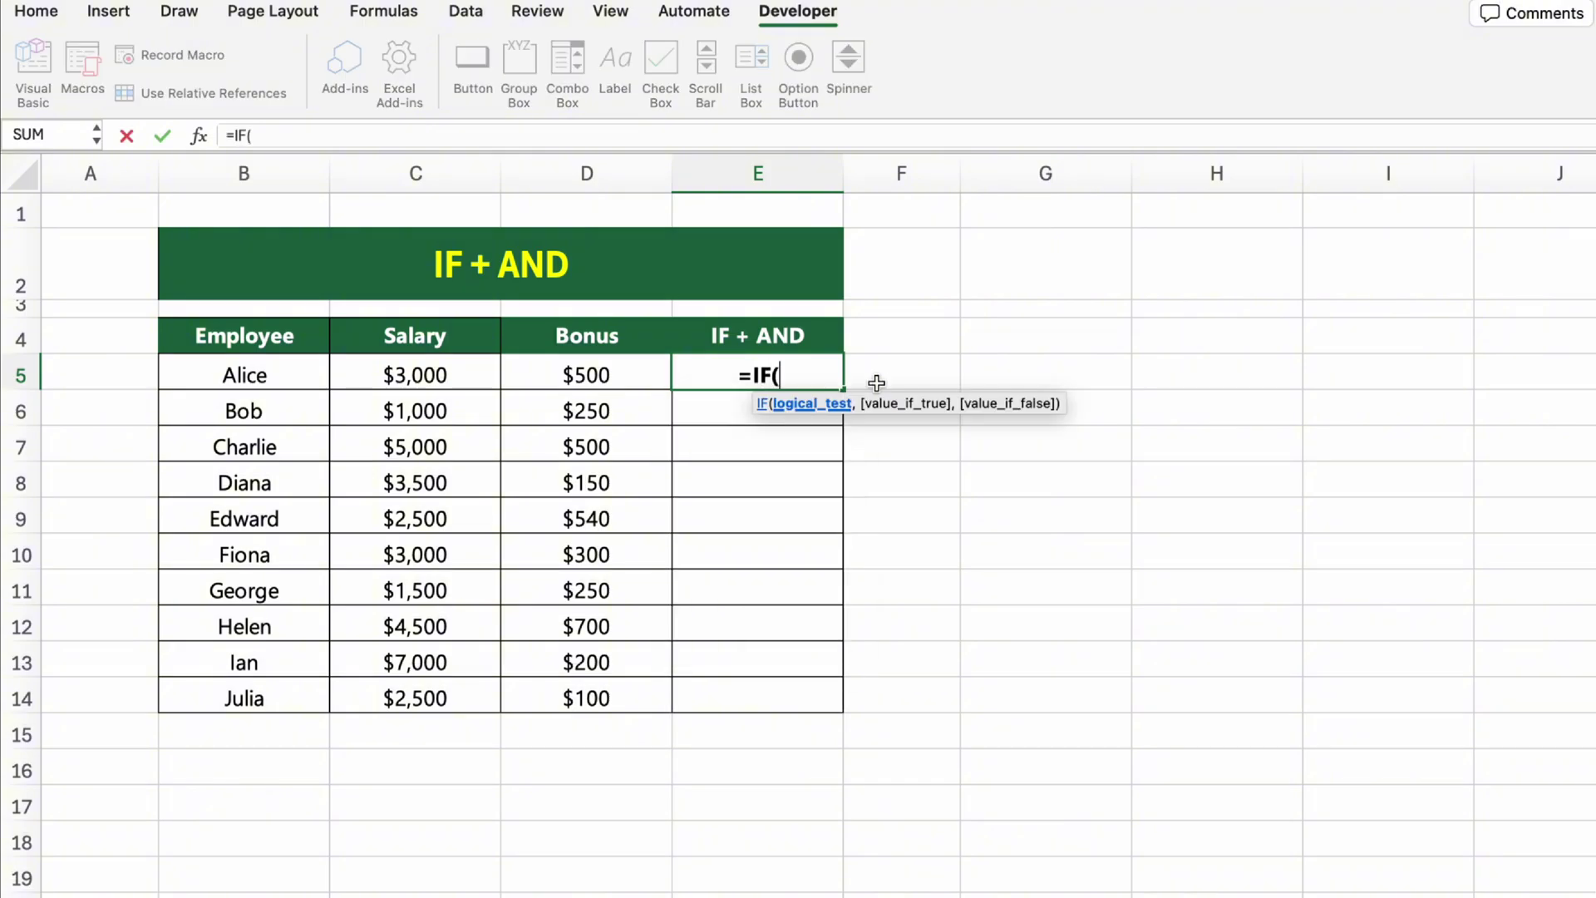
{"action": "type", "text": "AND("}
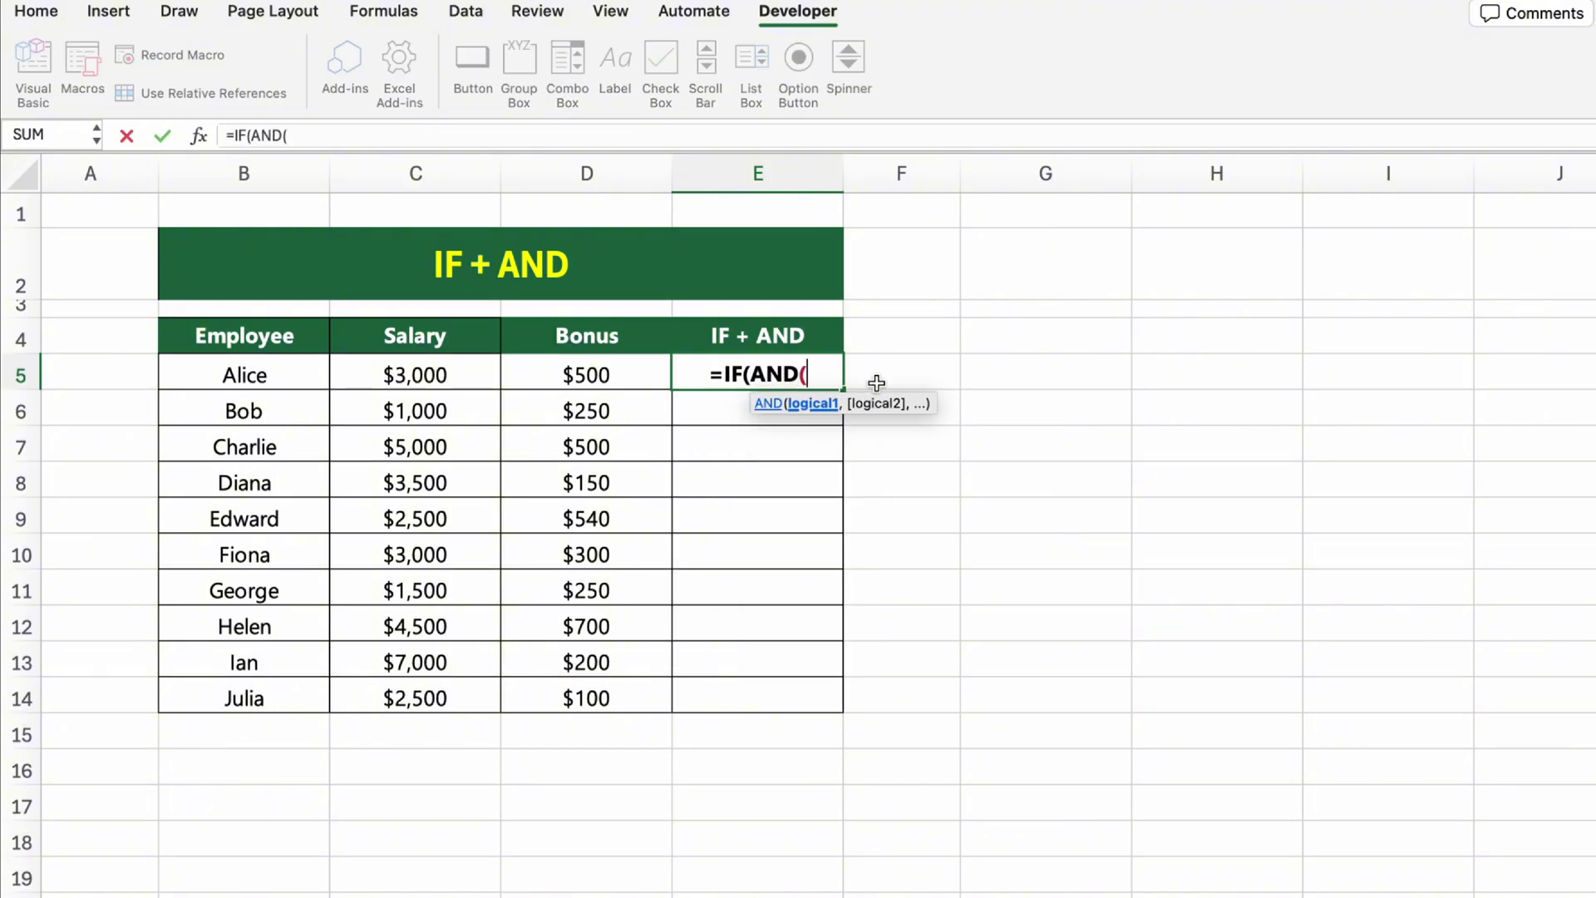
{"action": "type", "text": "C5>=2000"}
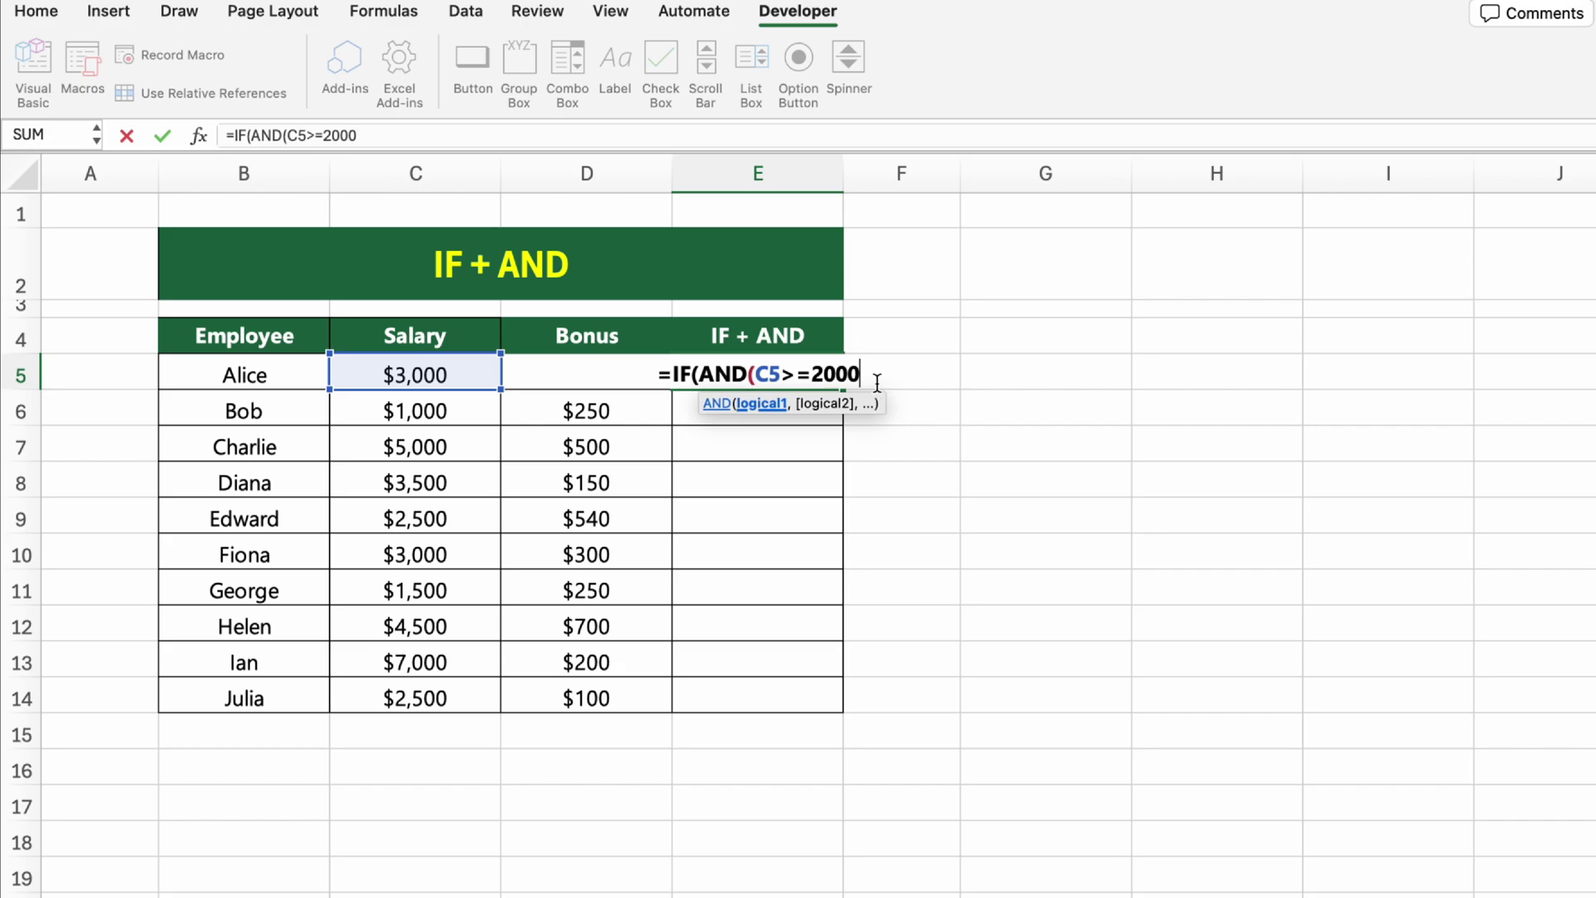
{"action": "type", "text": ", D5>="}
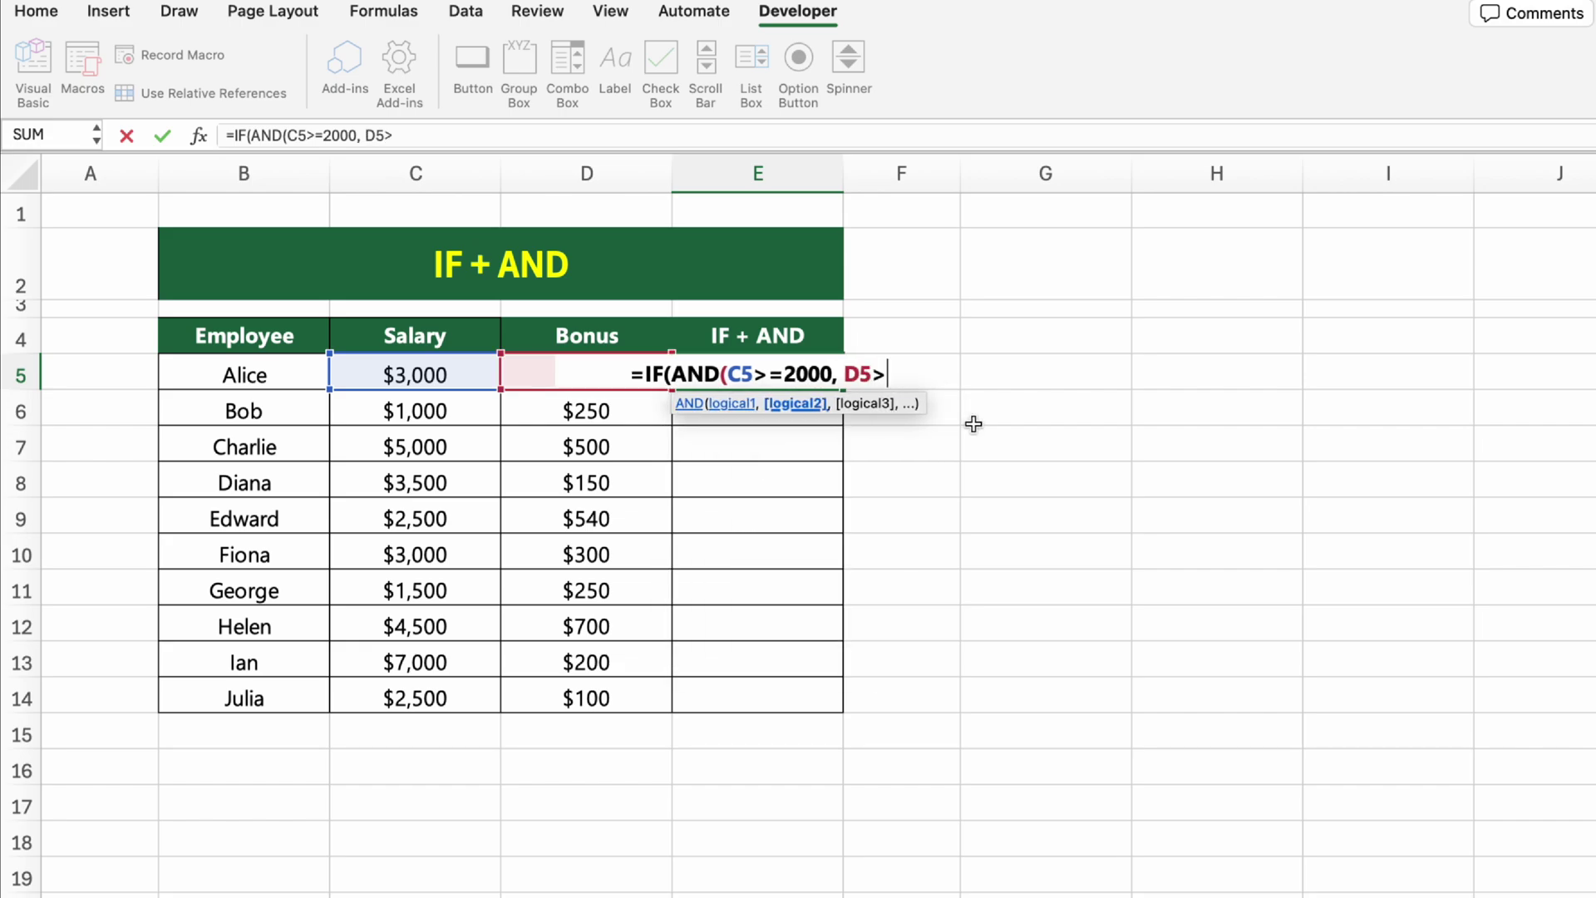
{"action": "type", "text": "200"}
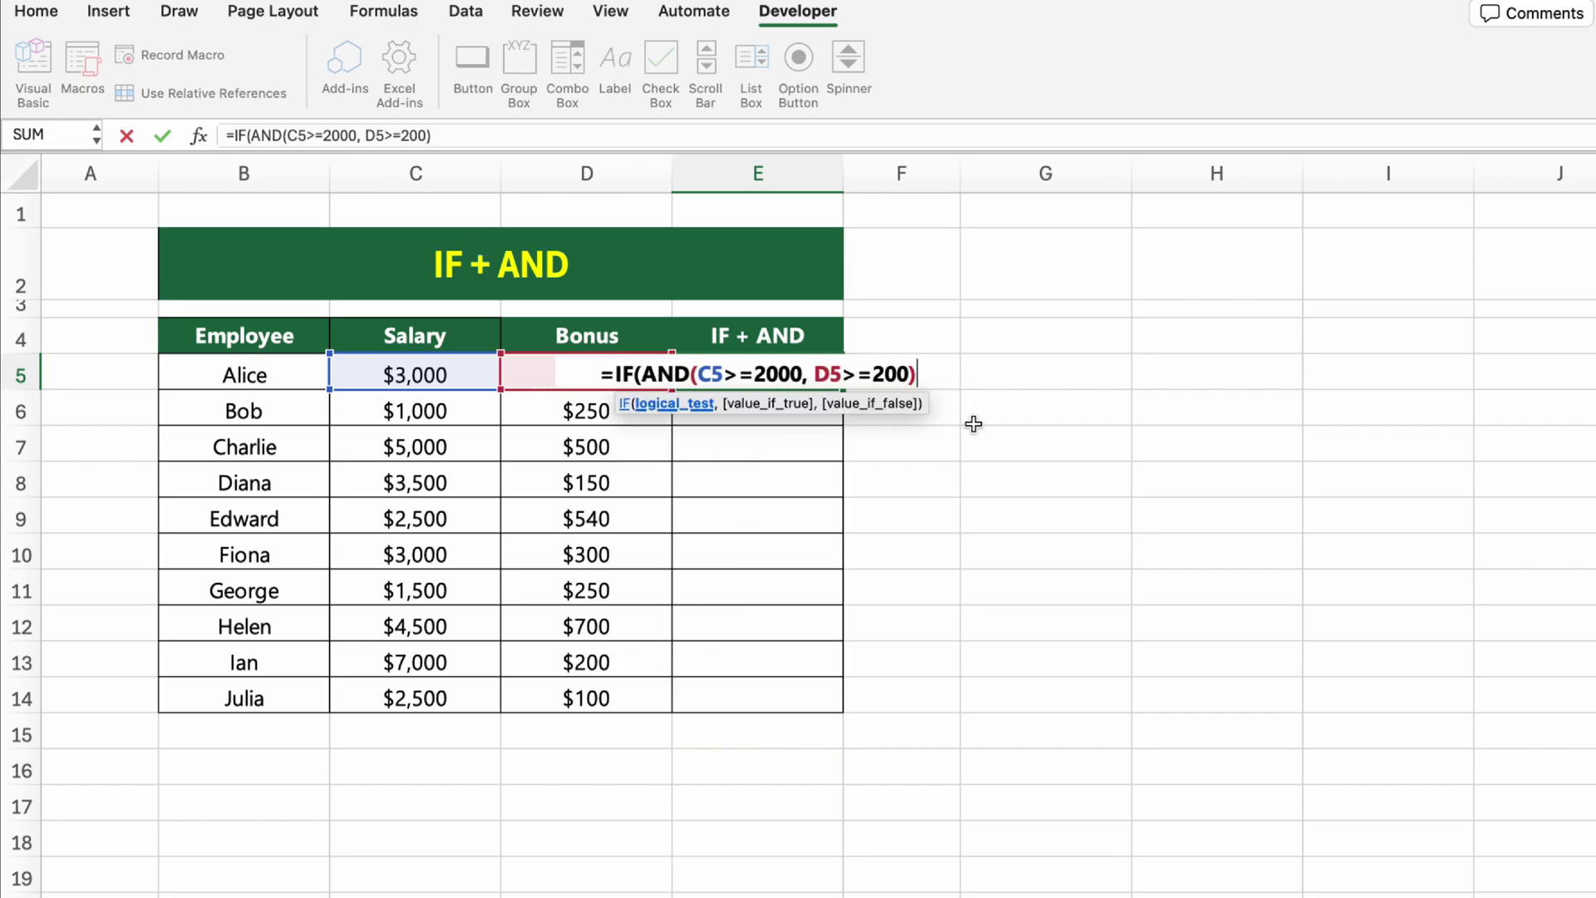
{"action": "type", "text": "), \"That is okay\", \"Not okay\")"}
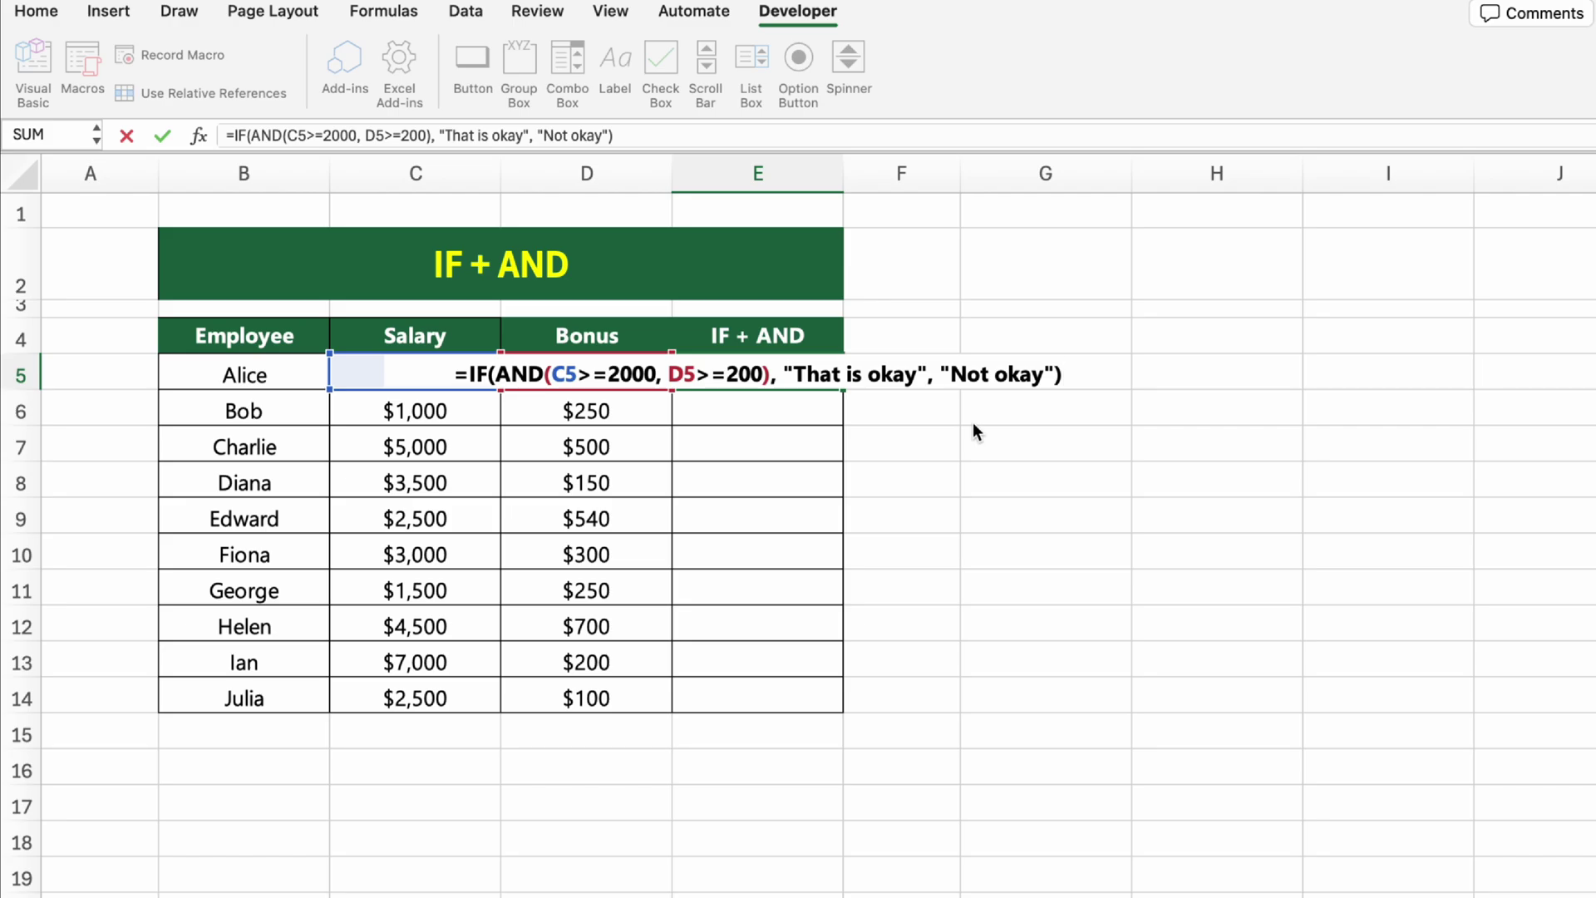
{"action": "key", "text": "Return"}
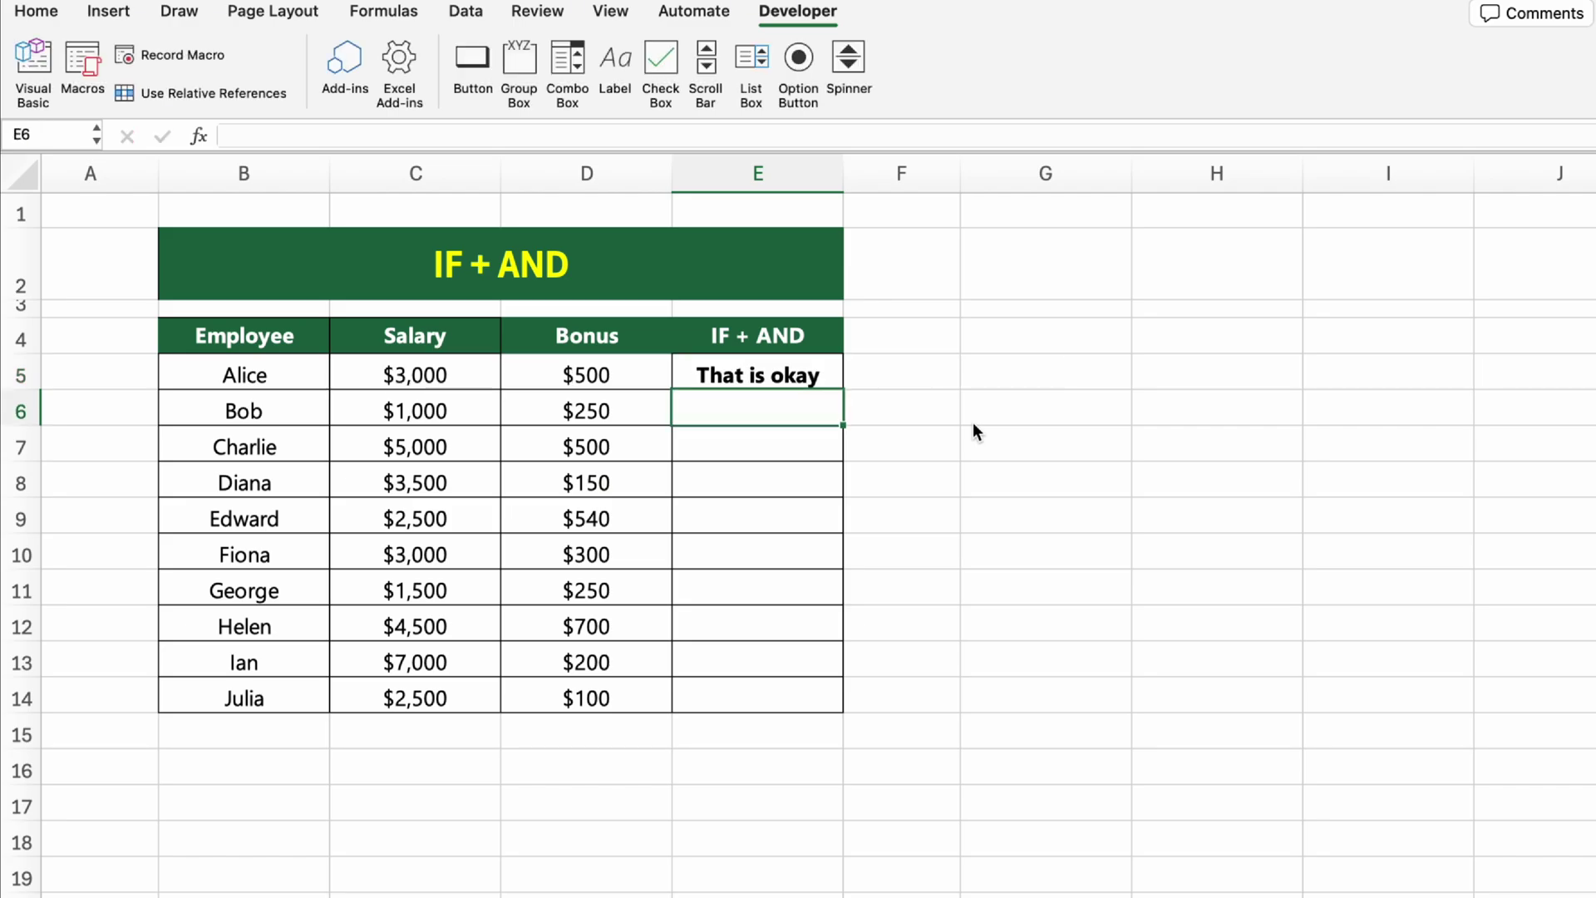
Copy the IF + AND formula from E5 down through E14
{"action": "left_click", "coordinate": [831, 382]}
{"action": "left_click_drag", "start_coordinate": [842, 390], "coordinate": [848, 707]}
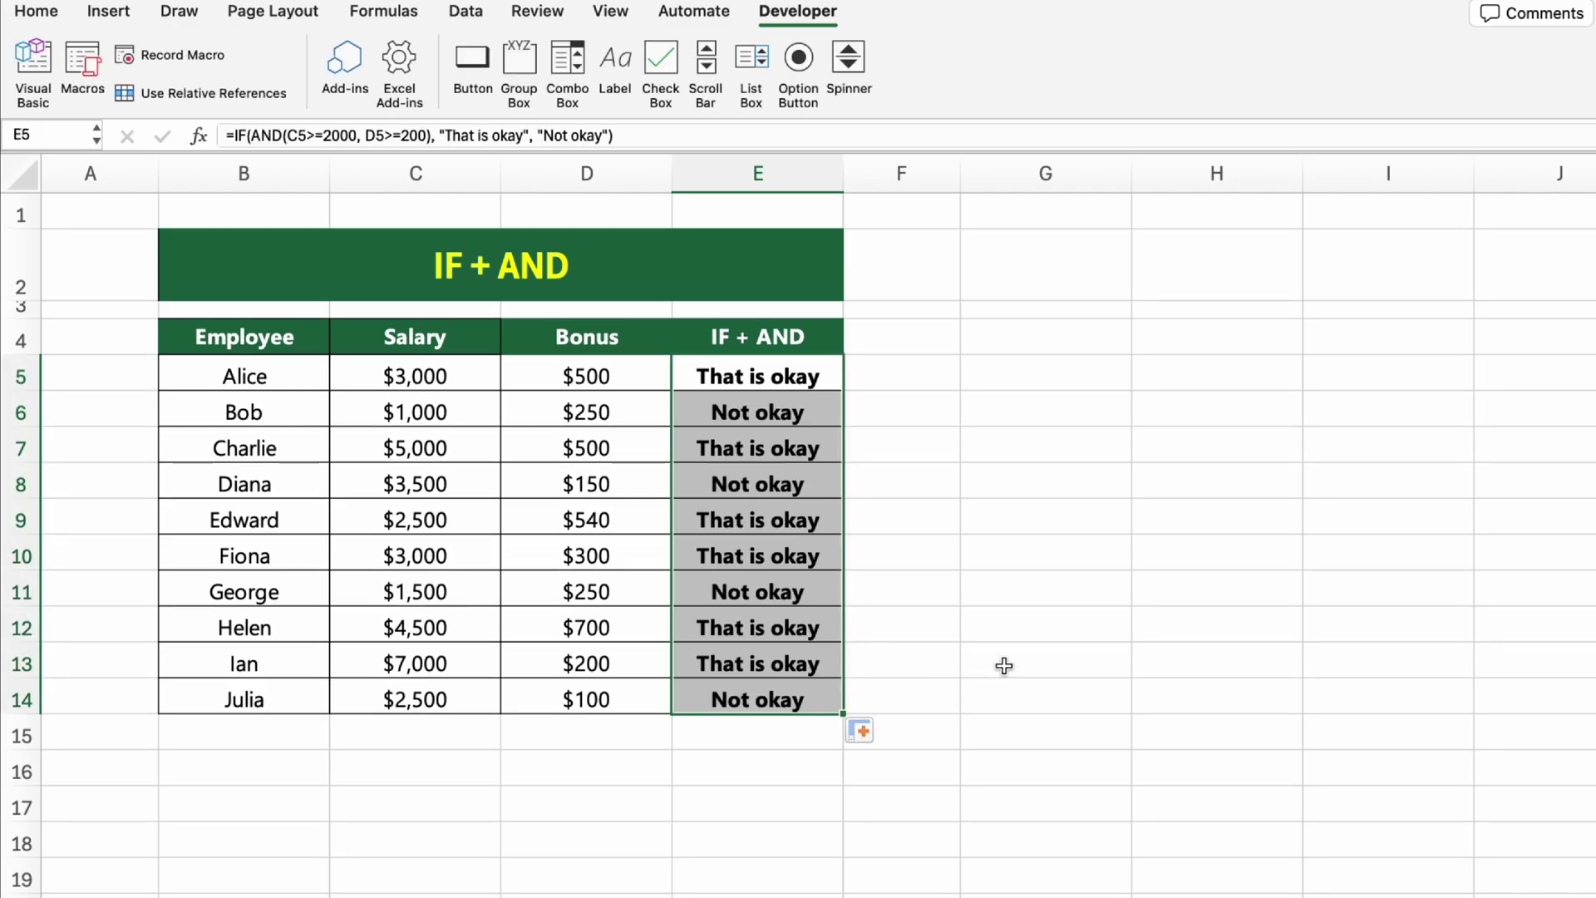
{"action": "left_click_drag", "start_coordinate": [906, 557], "coordinate": [1048, 663]}
{"action": "left_click", "coordinate": [1048, 663]}
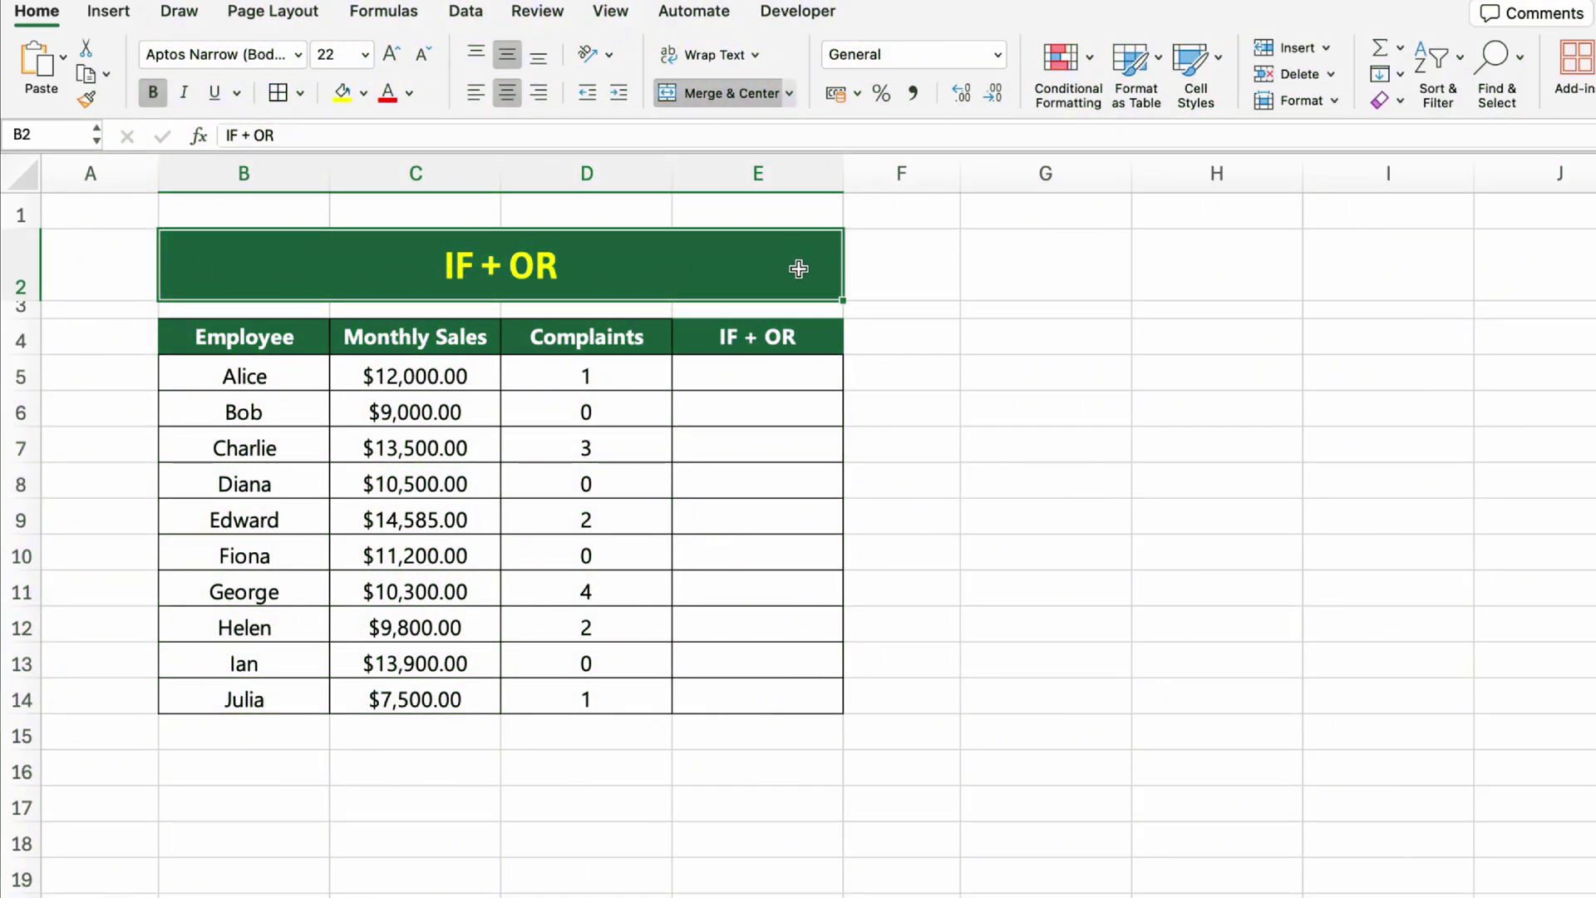
Enter =IF(OR(C5>=10000, D5=0), 'Successful', 'Not successful') in E5
{"action": "left_click", "coordinate": [828, 334]}
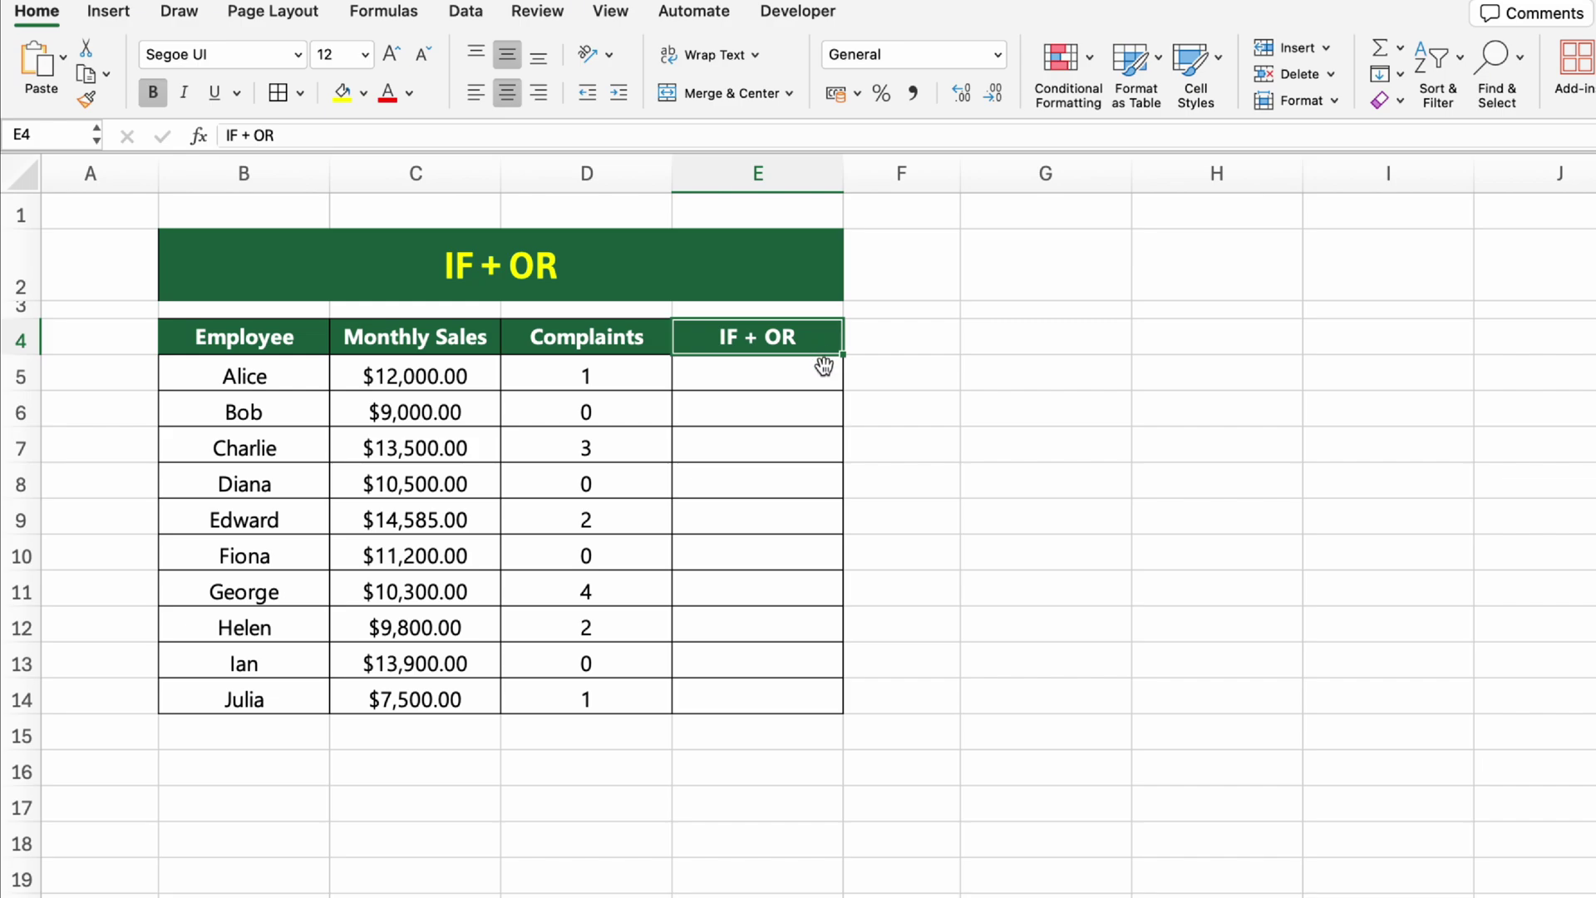
{"action": "left_click", "coordinate": [822, 372]}
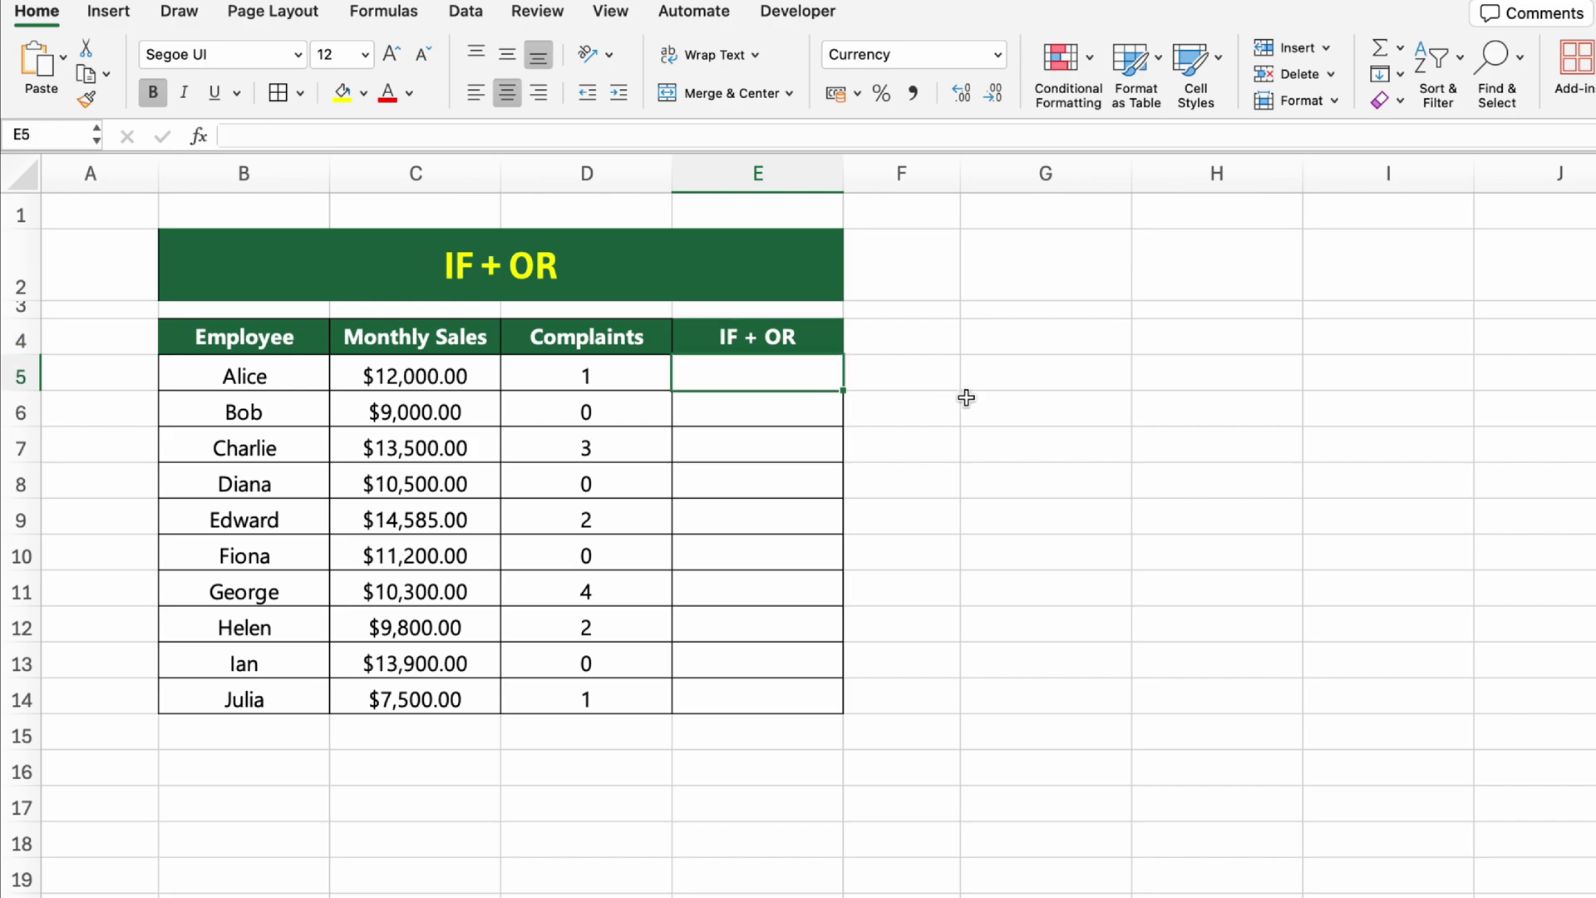
{"action": "type", "text": "=IF"}
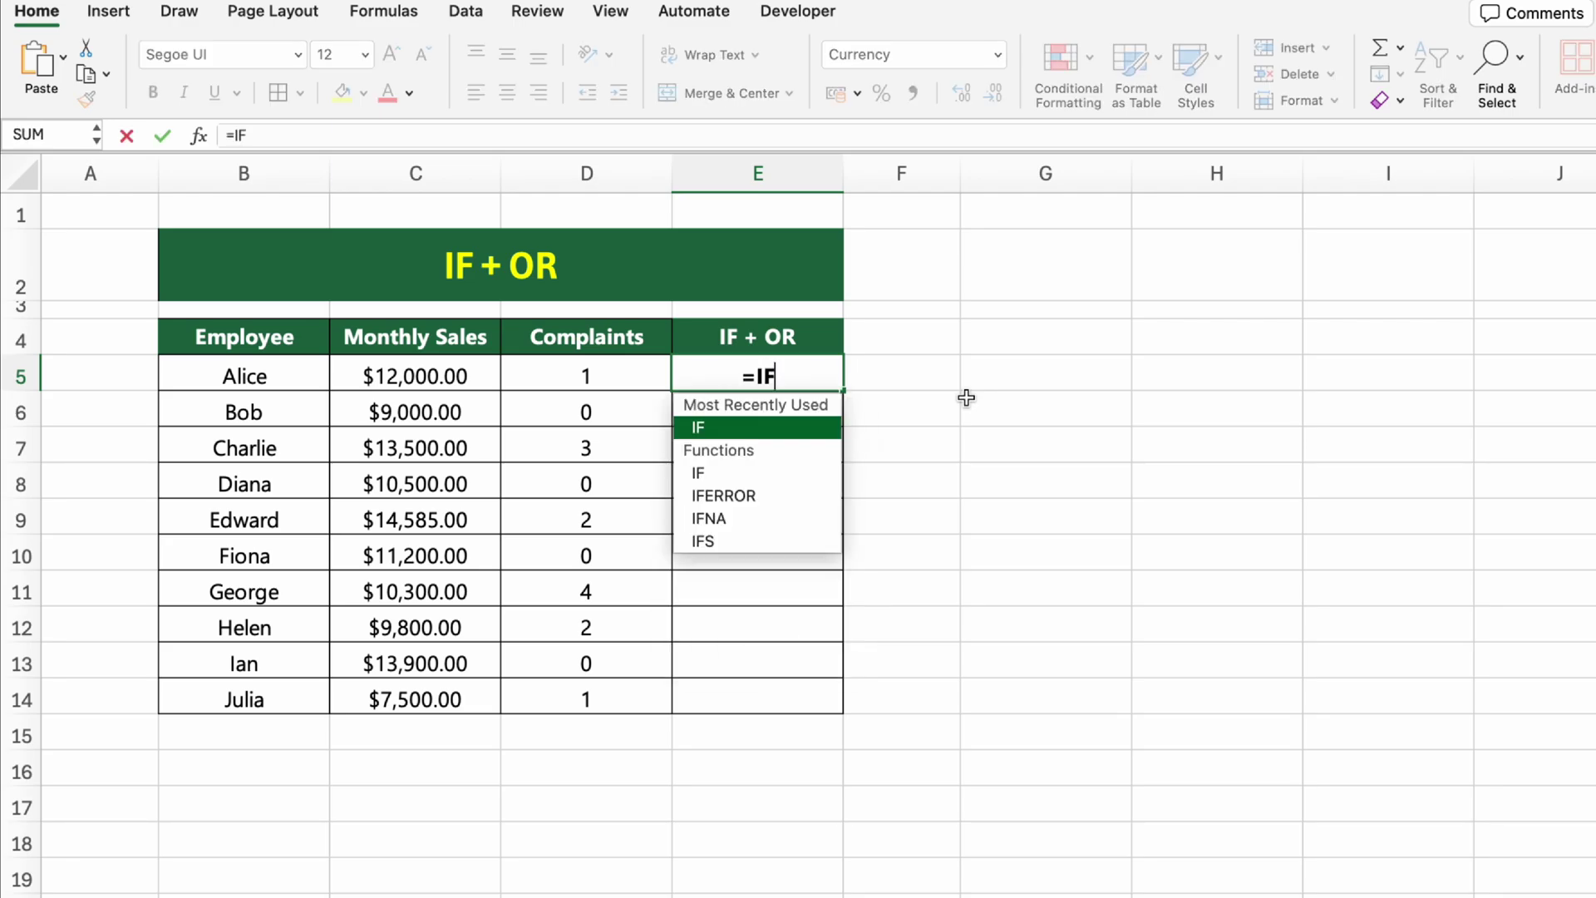
{"action": "type", "text": "(OR(C5"}
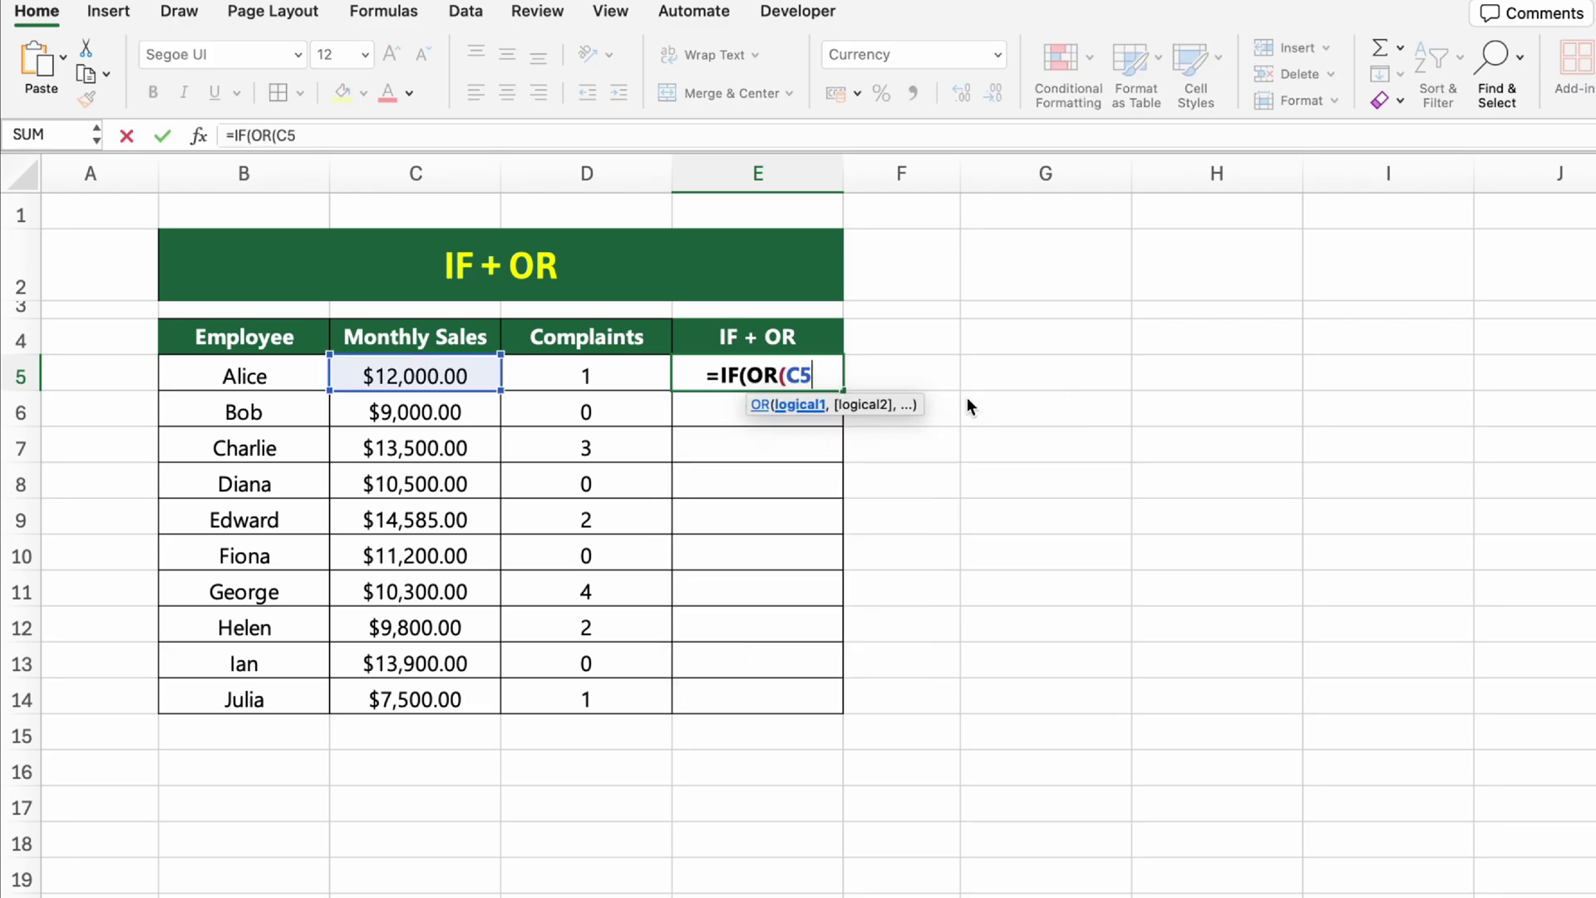
{"action": "type", "text": ">=1"}
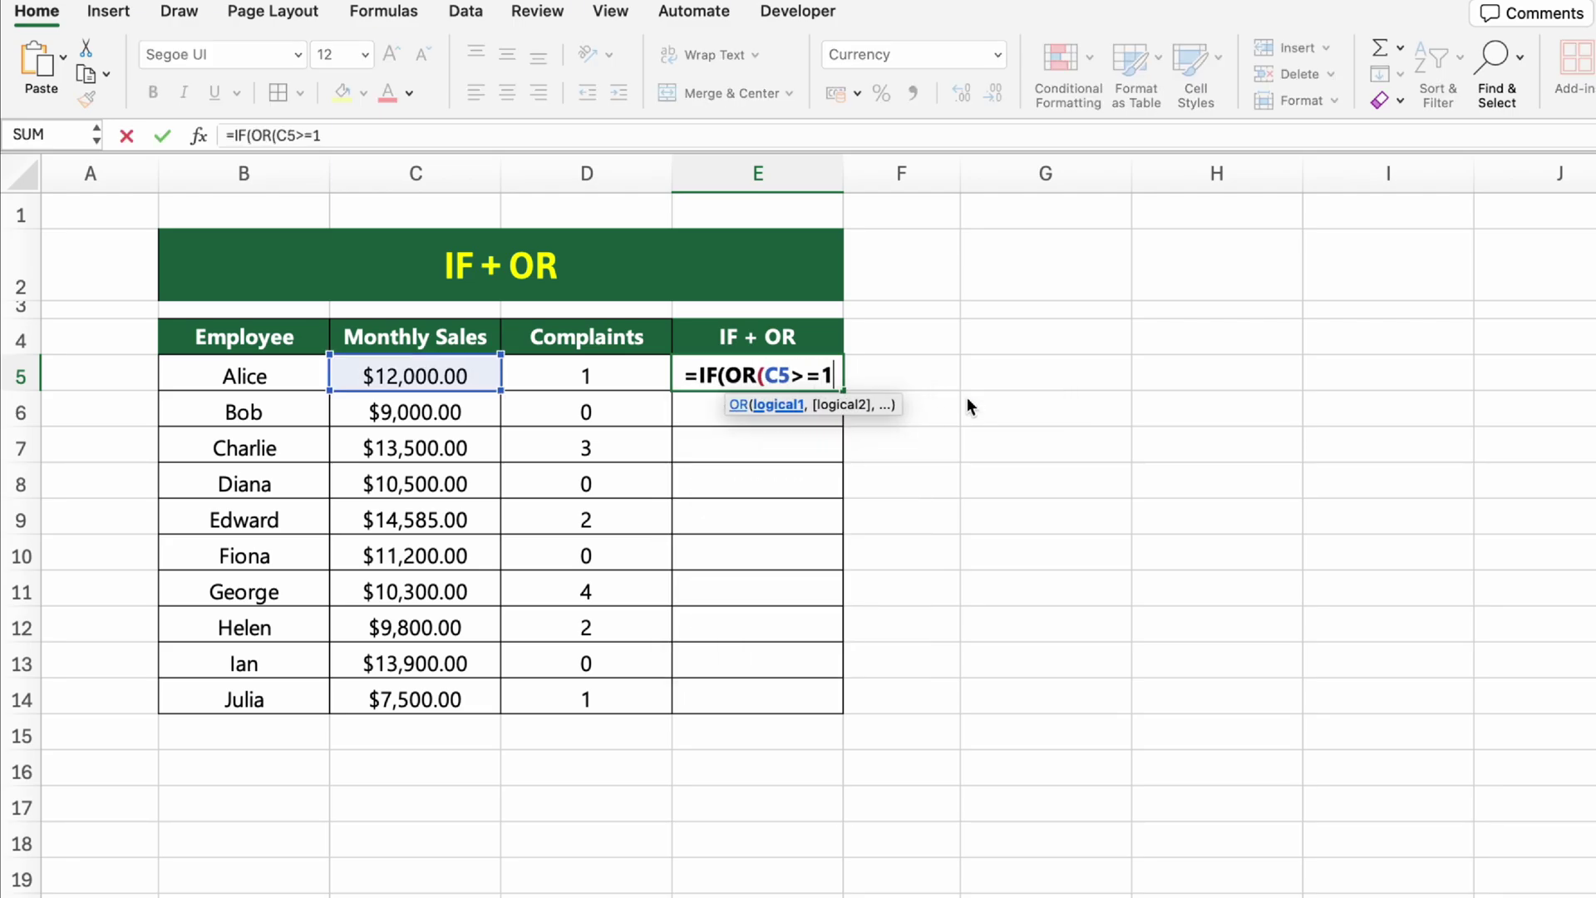
{"action": "type", "text": "0000, D5"}
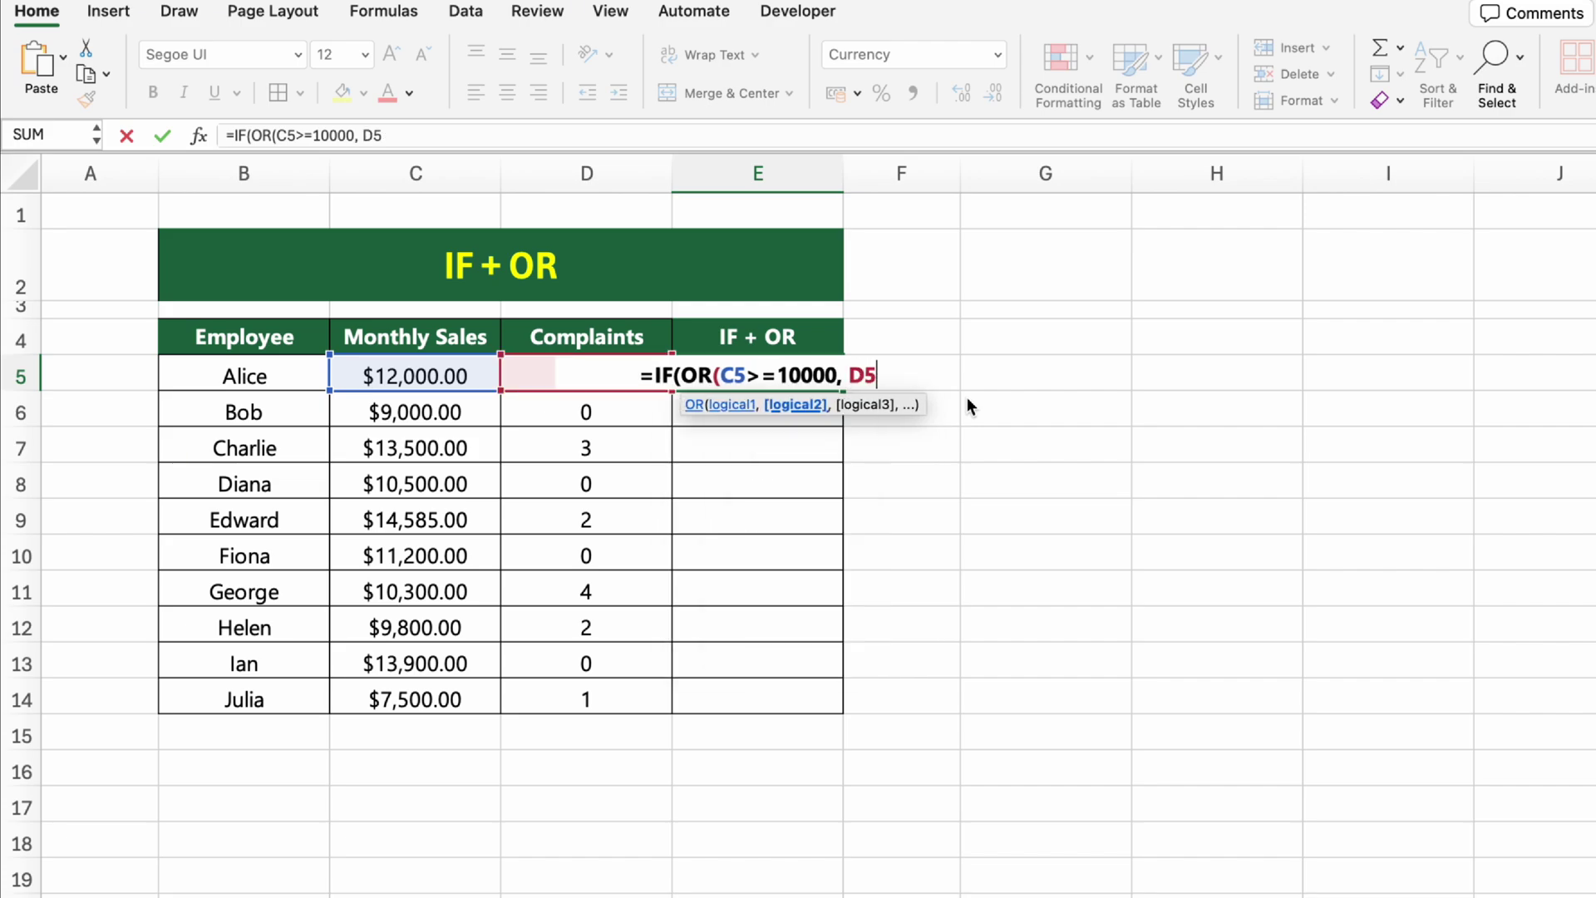
{"action": "type", "text": "=0), \"Successful\", \"Not successful\")"}
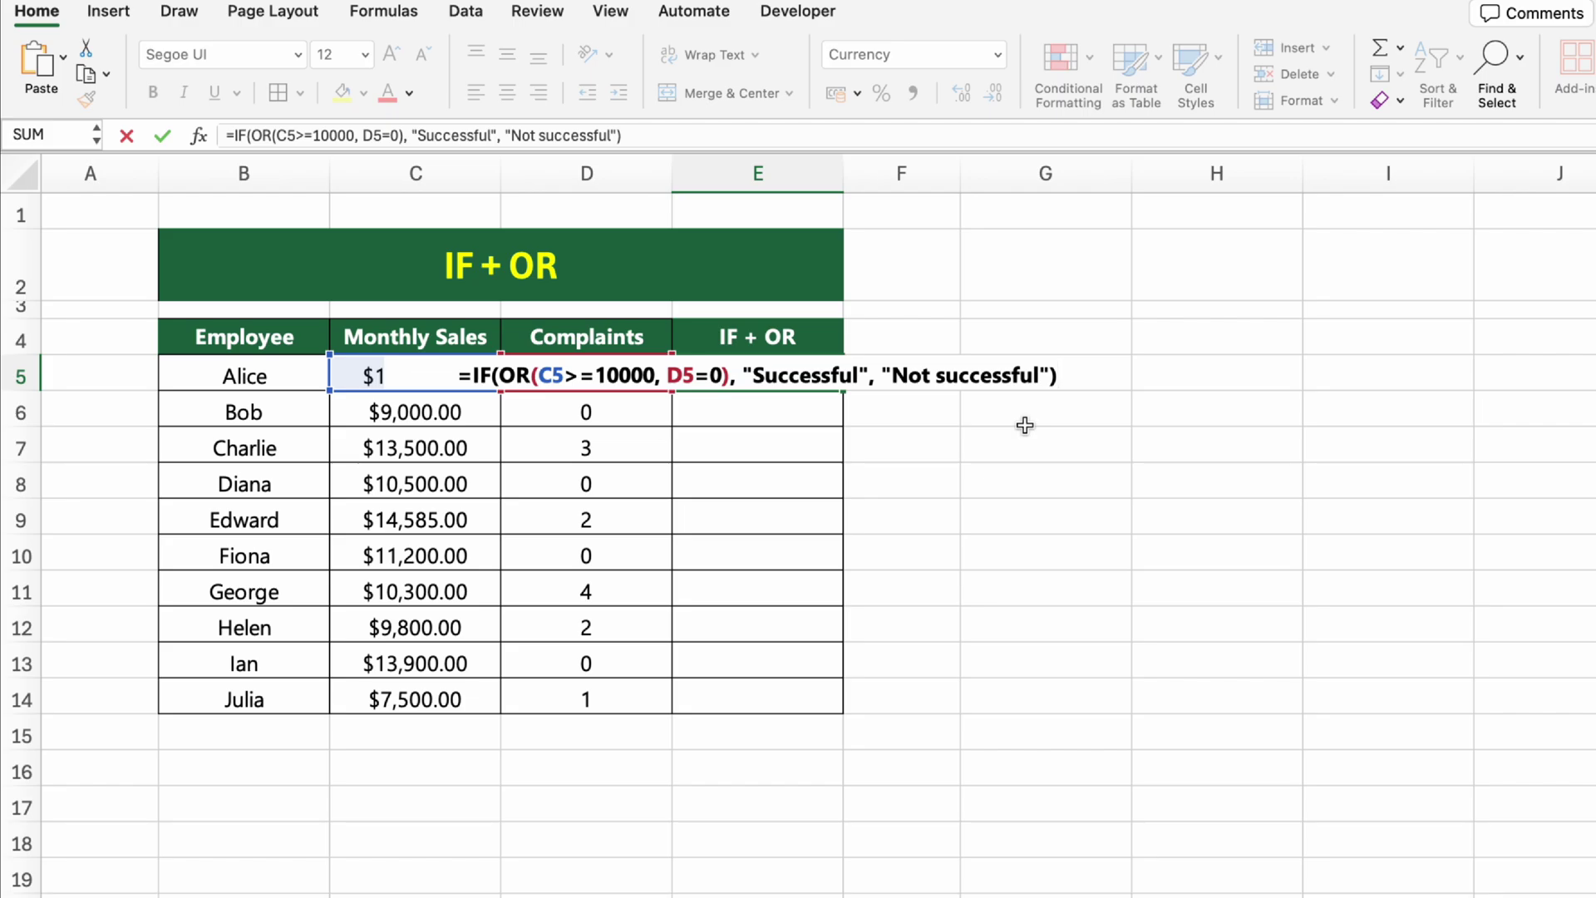
{"action": "key", "text": "Return"}
Copy the IF + OR formula from E5 down to row 14
{"action": "key", "text": "Up"}
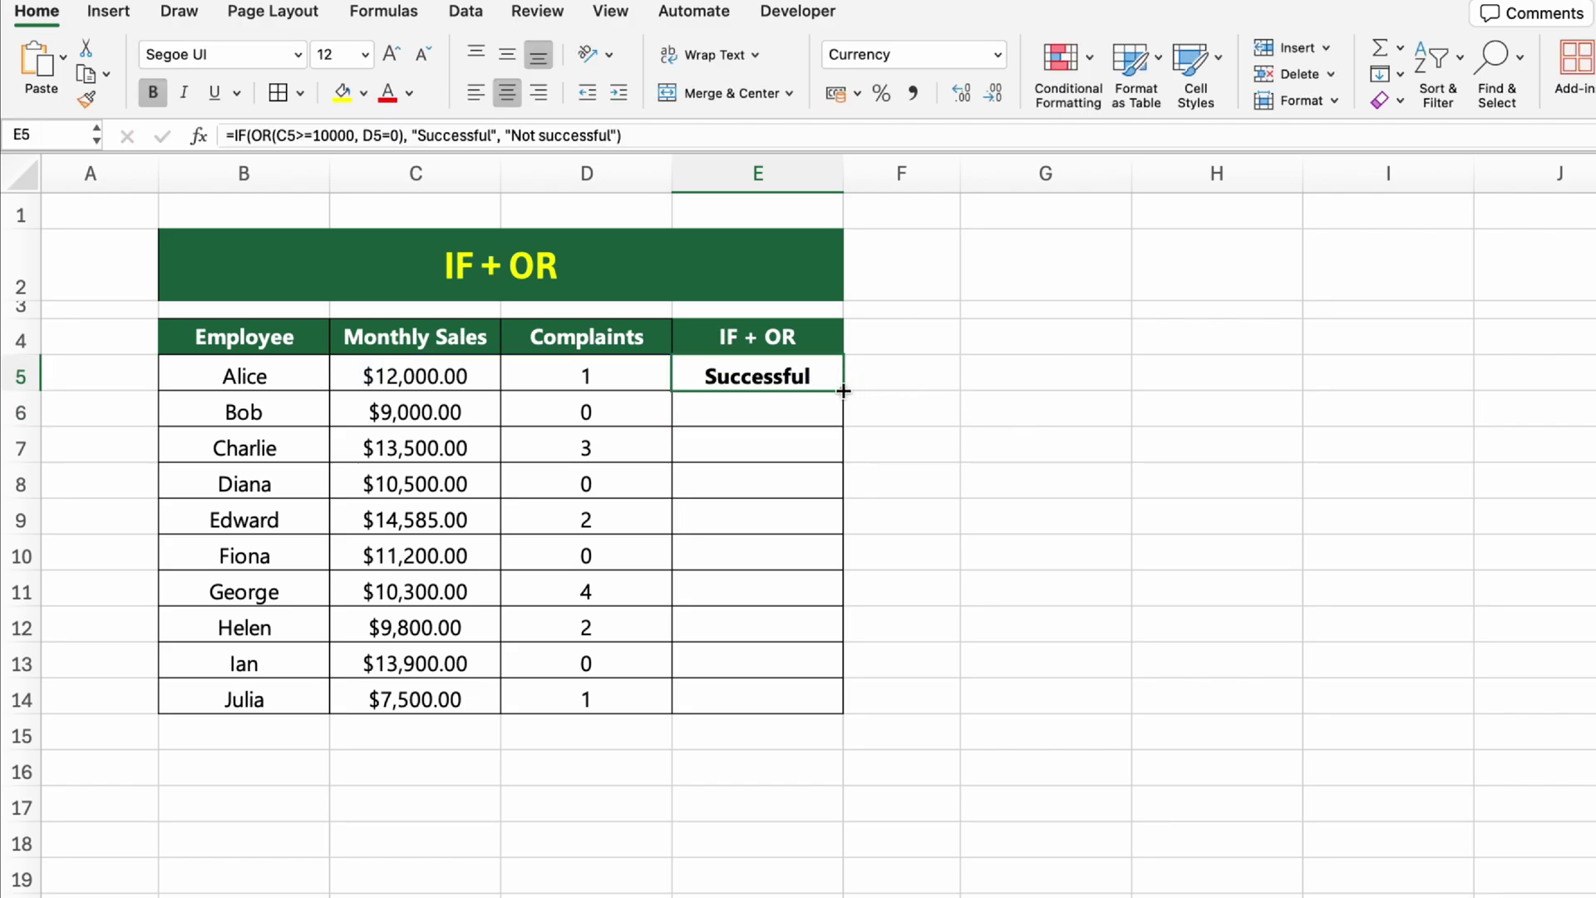
{"action": "left_click_drag", "start_coordinate": [844, 391], "coordinate": [844, 715]}
{"action": "left_click", "coordinate": [1113, 692]}
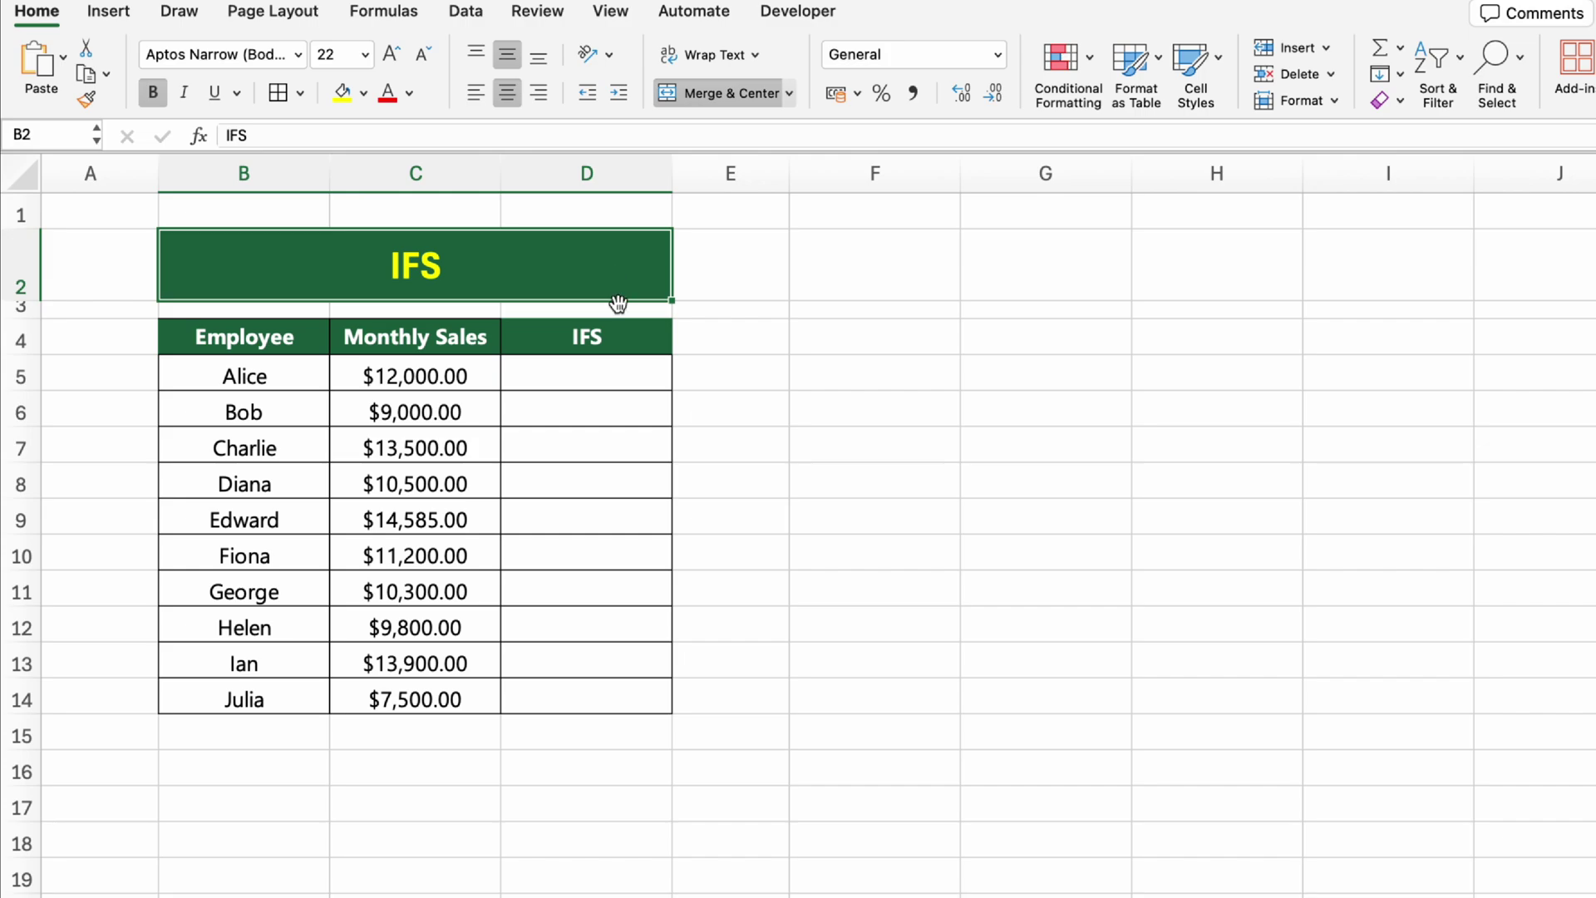
Enter =IFS(C5>=10000, 'Okay', C5<10000, 'Not Okay') in D5
{"action": "left_click", "coordinate": [646, 329]}
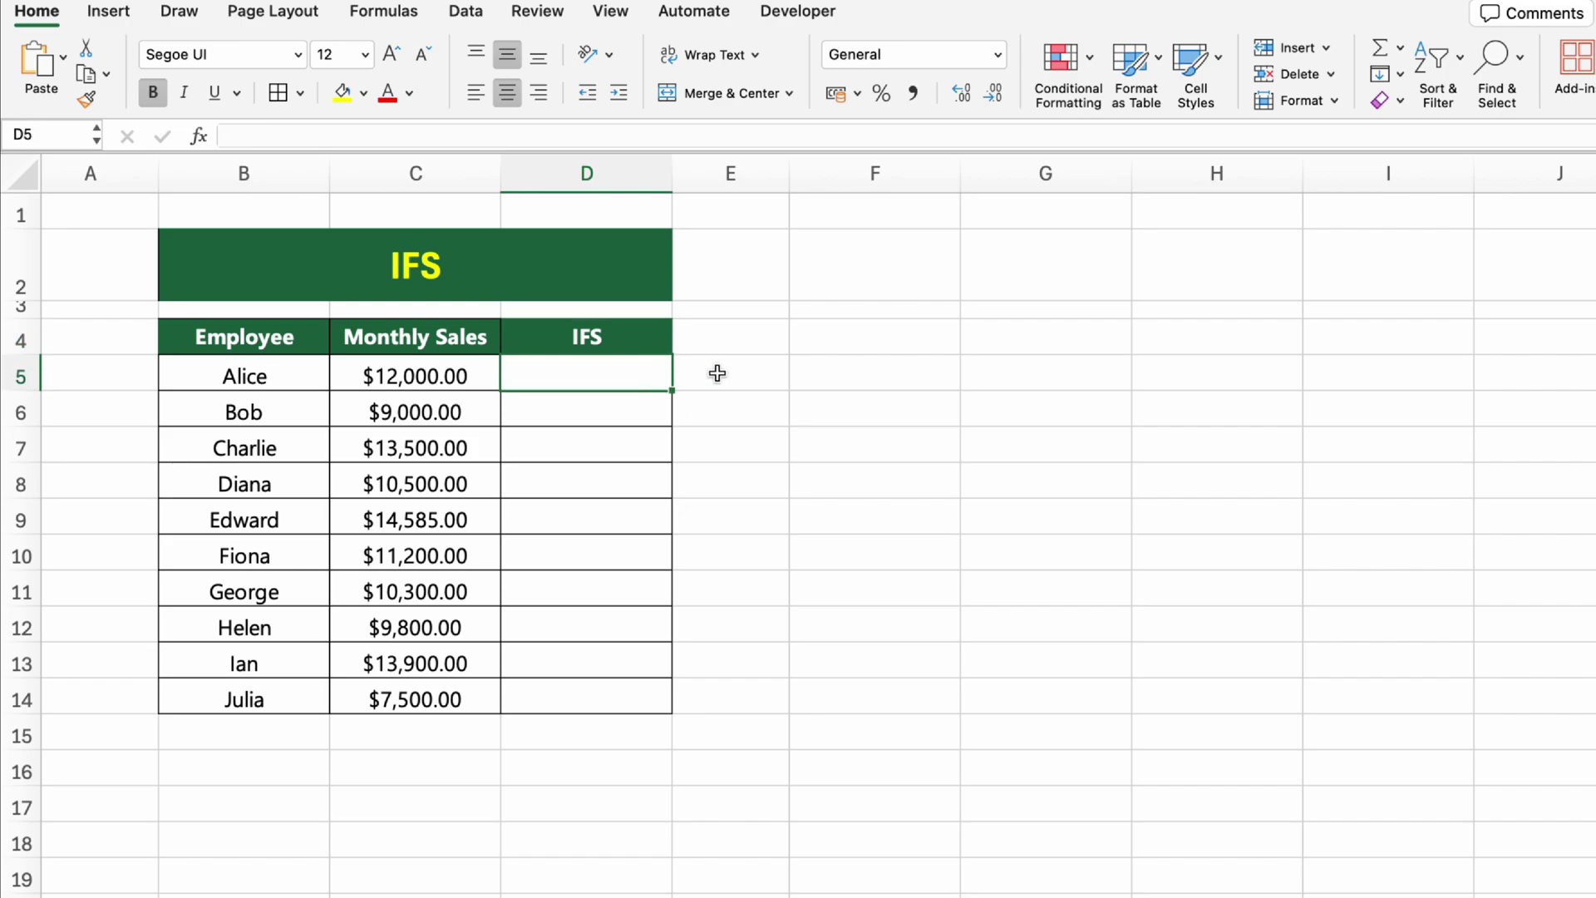
{"action": "left_click", "coordinate": [652, 376]}
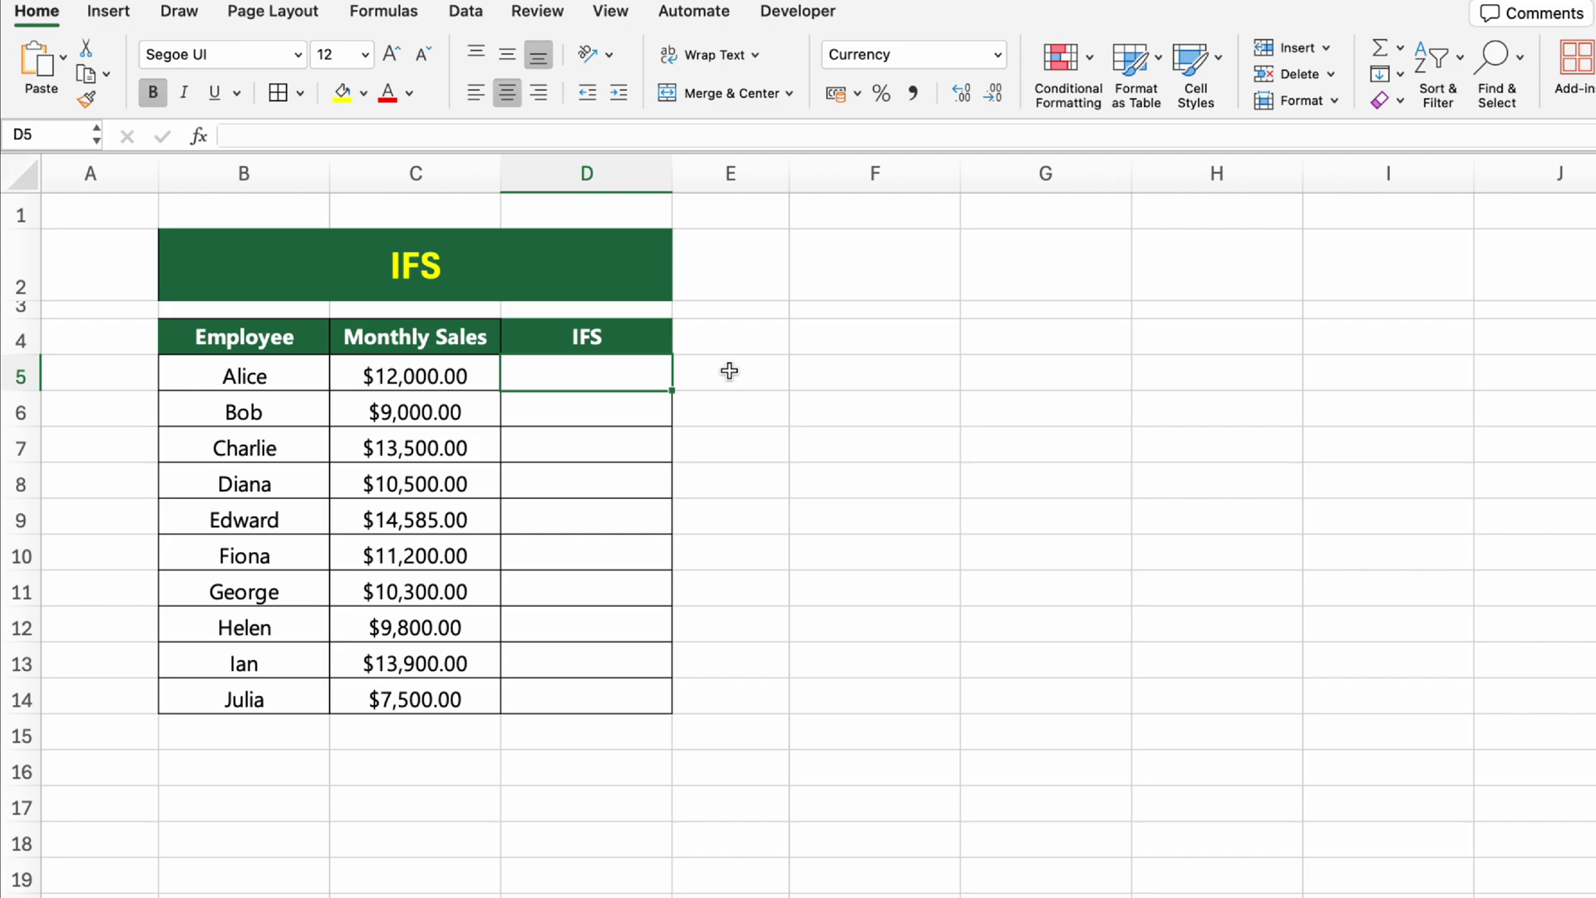
{"action": "type", "text": "=IFS("}
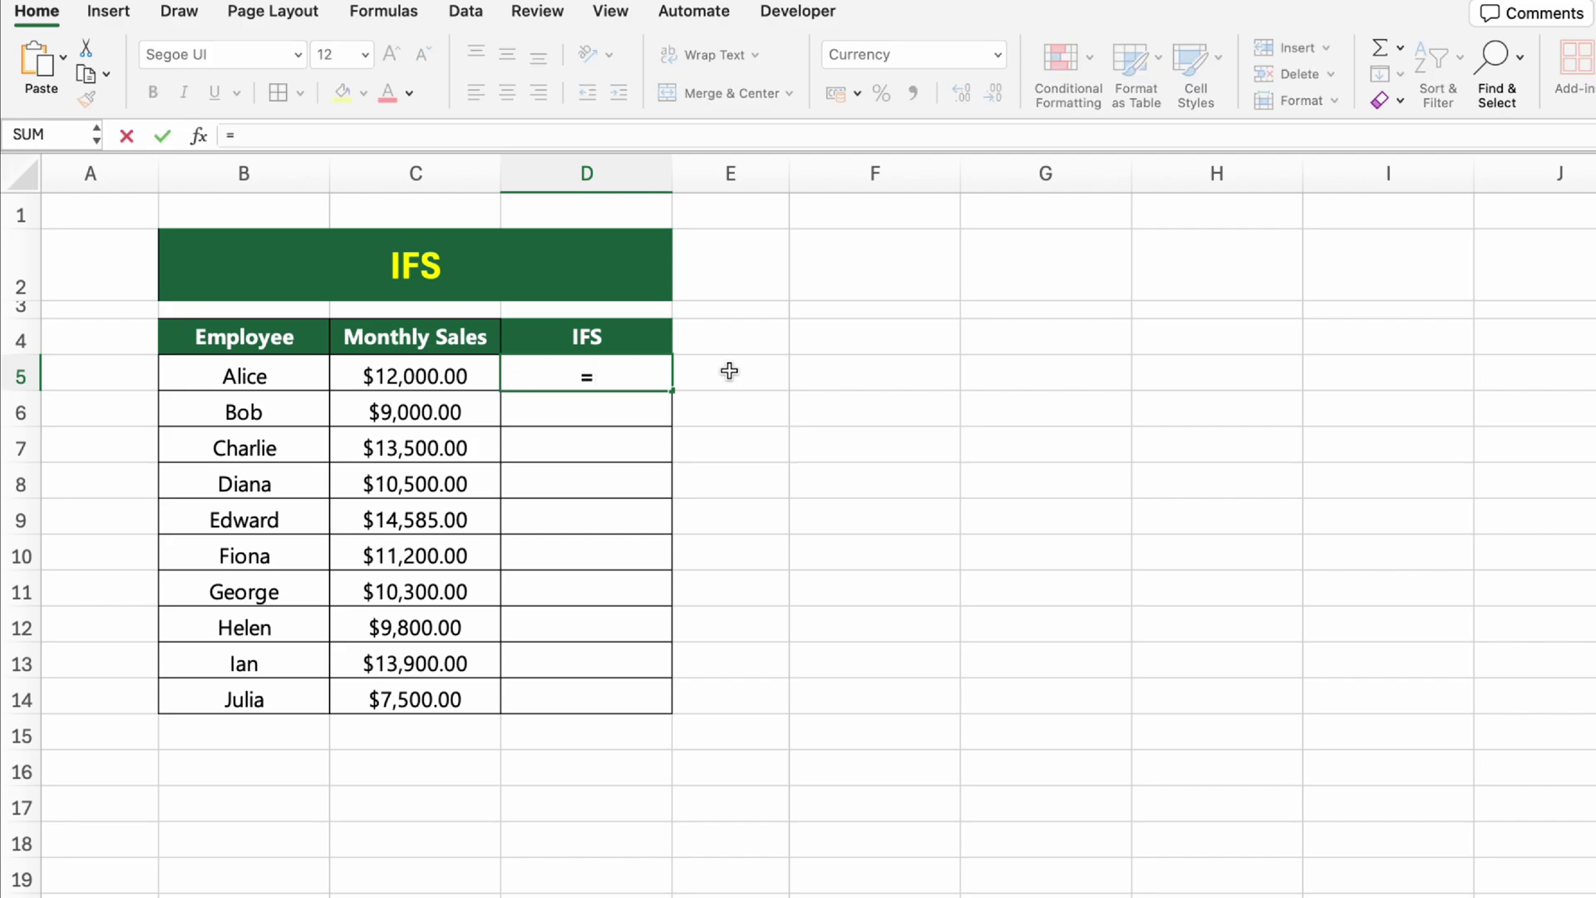
{"action": "left_click", "coordinate": [440, 374]}
{"action": "type", "text": ">="}
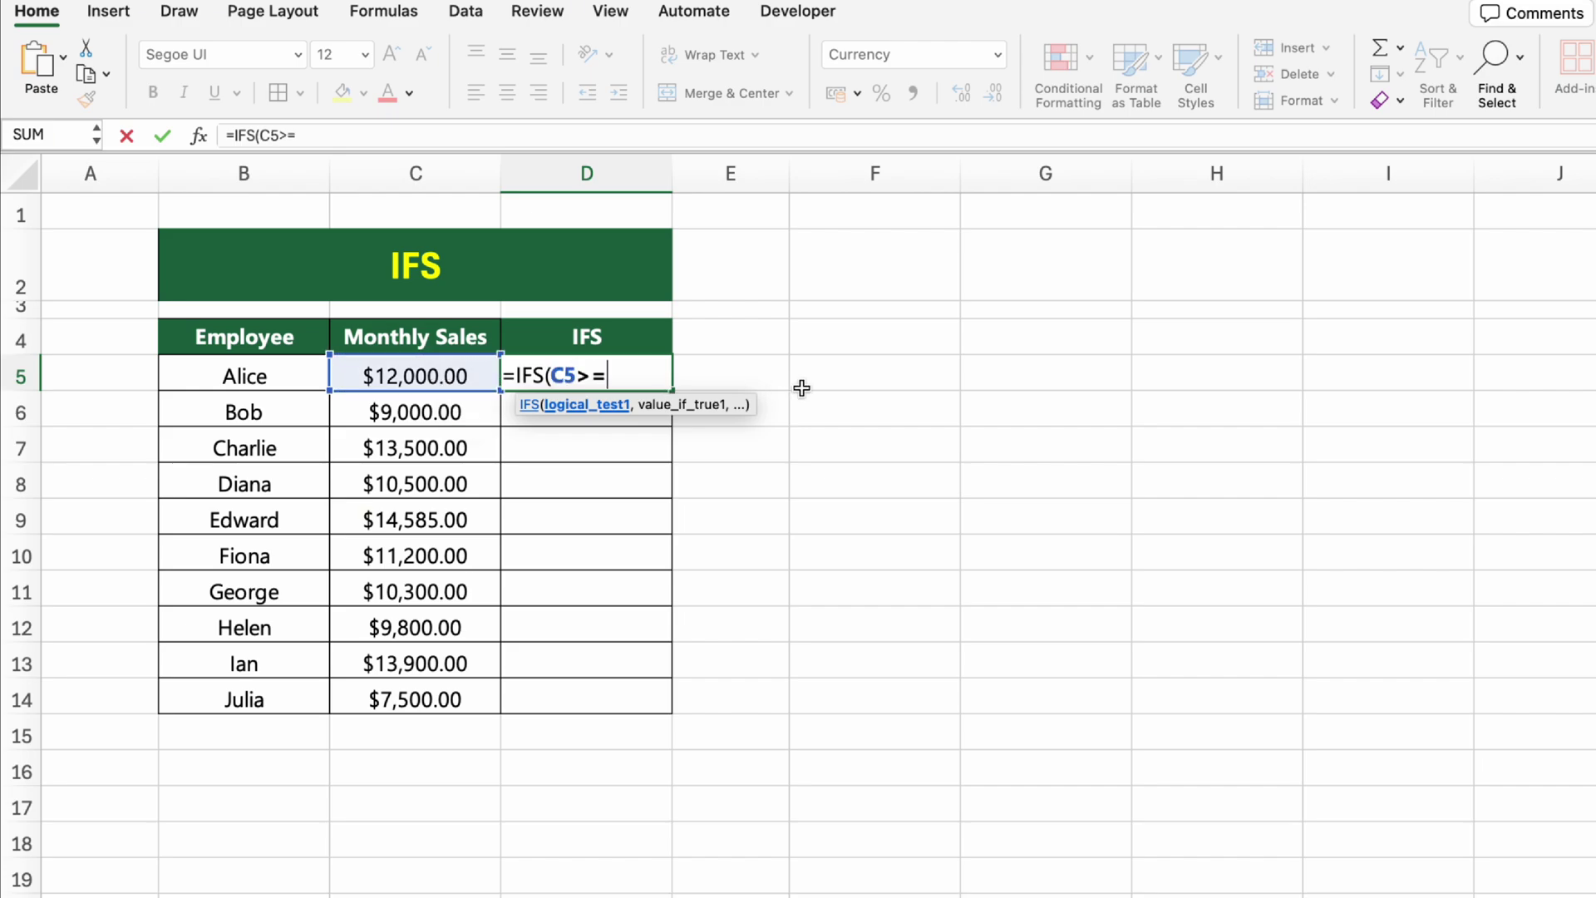
{"action": "type", "text": "10000, "}
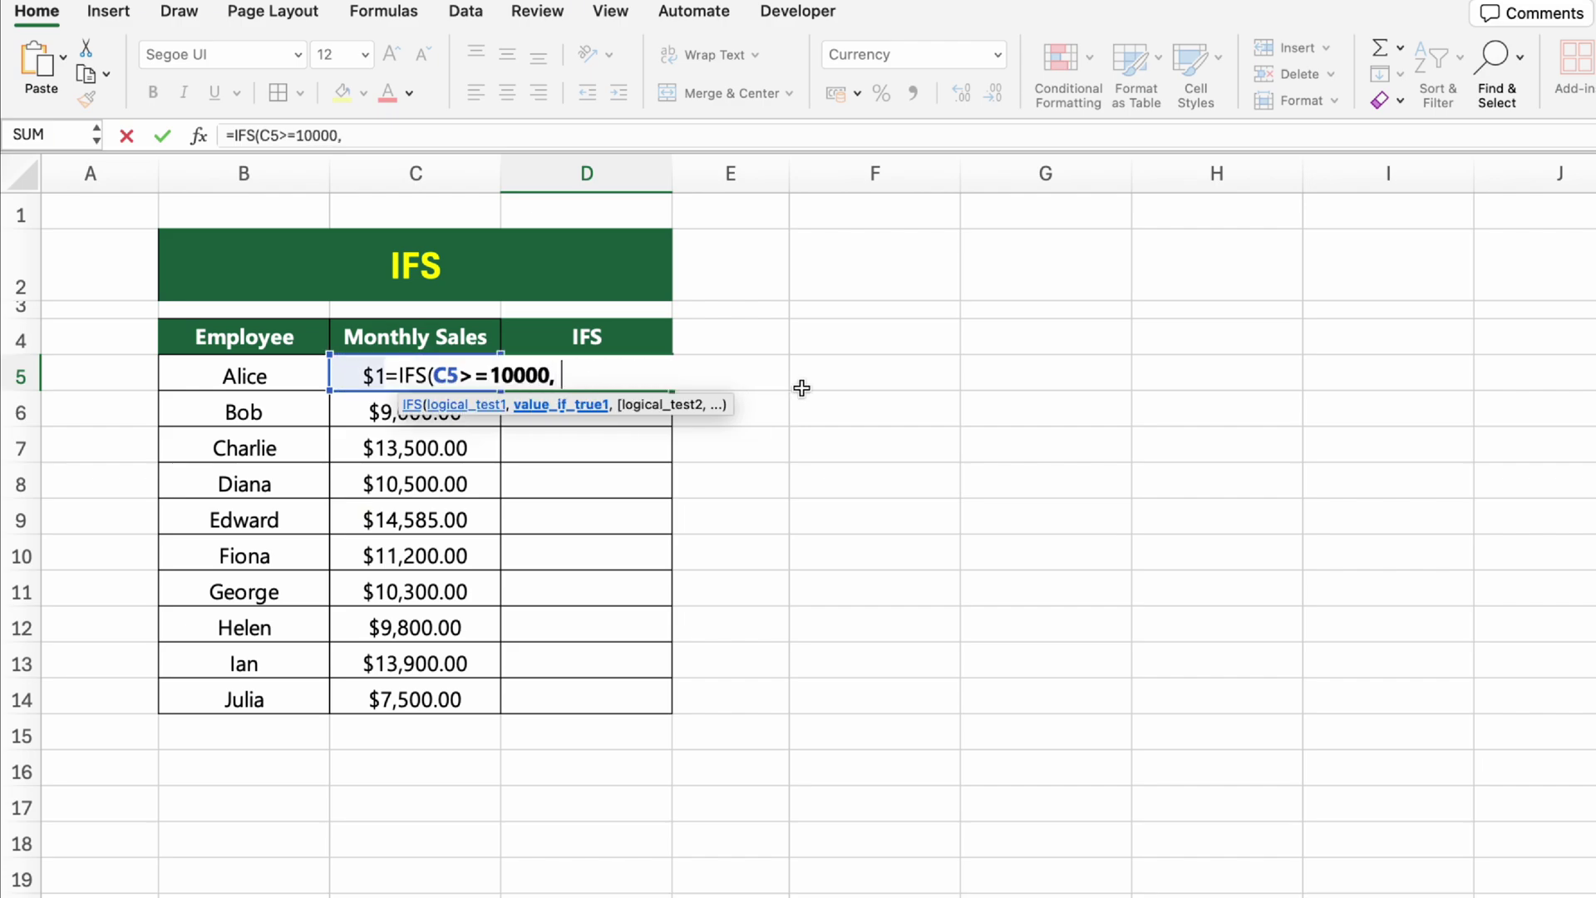
{"action": "type", "text": "\"Okay\", "}
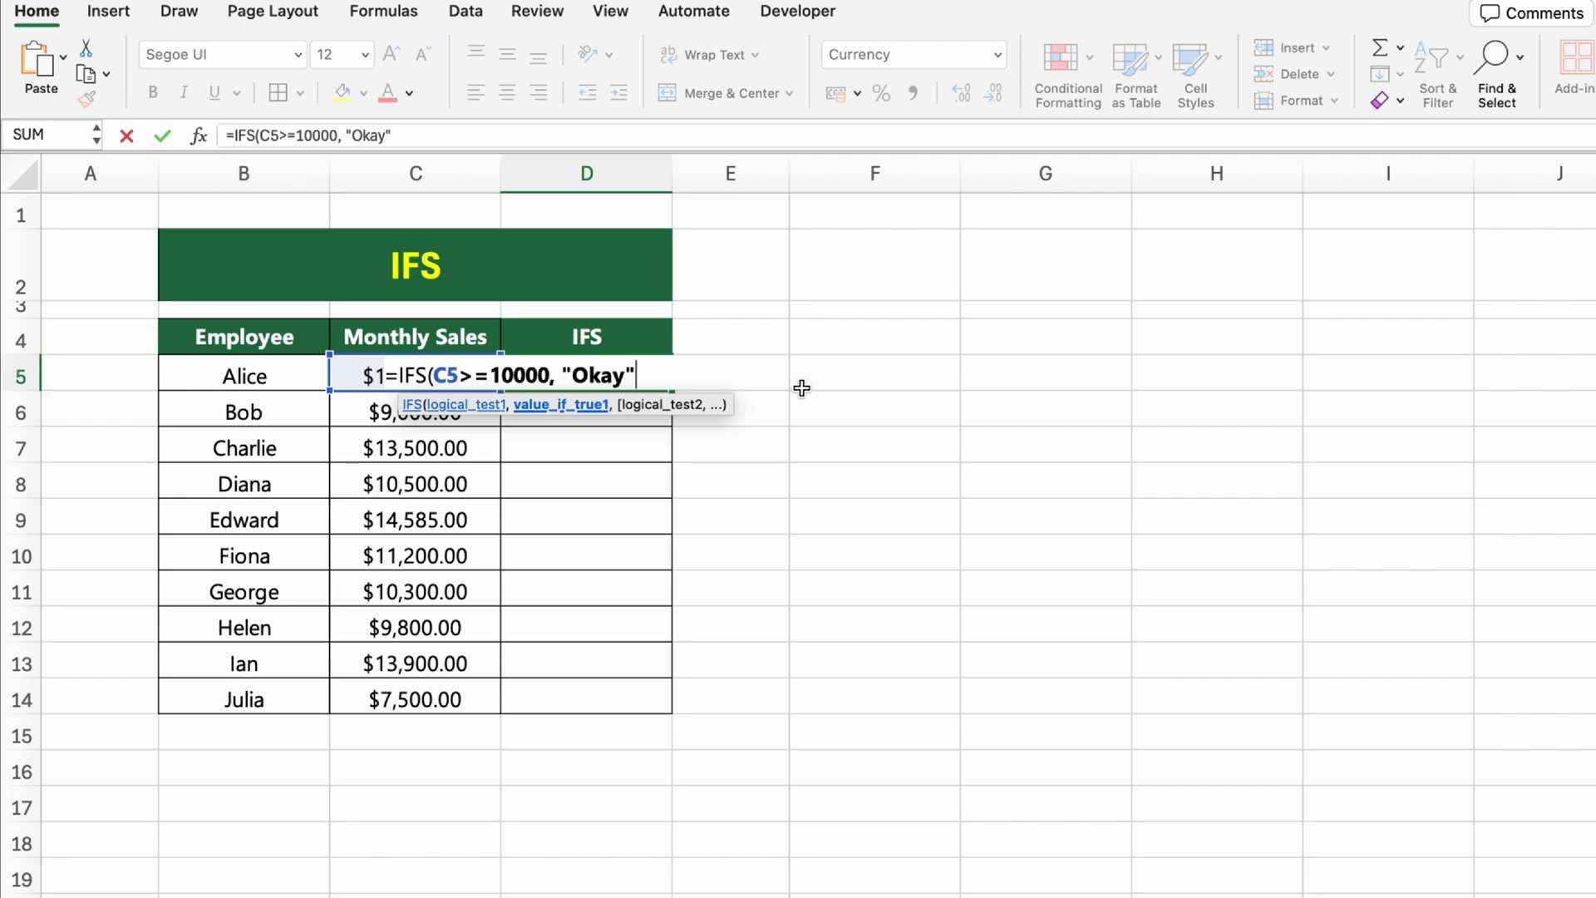
{"action": "type", "text": "C5"}
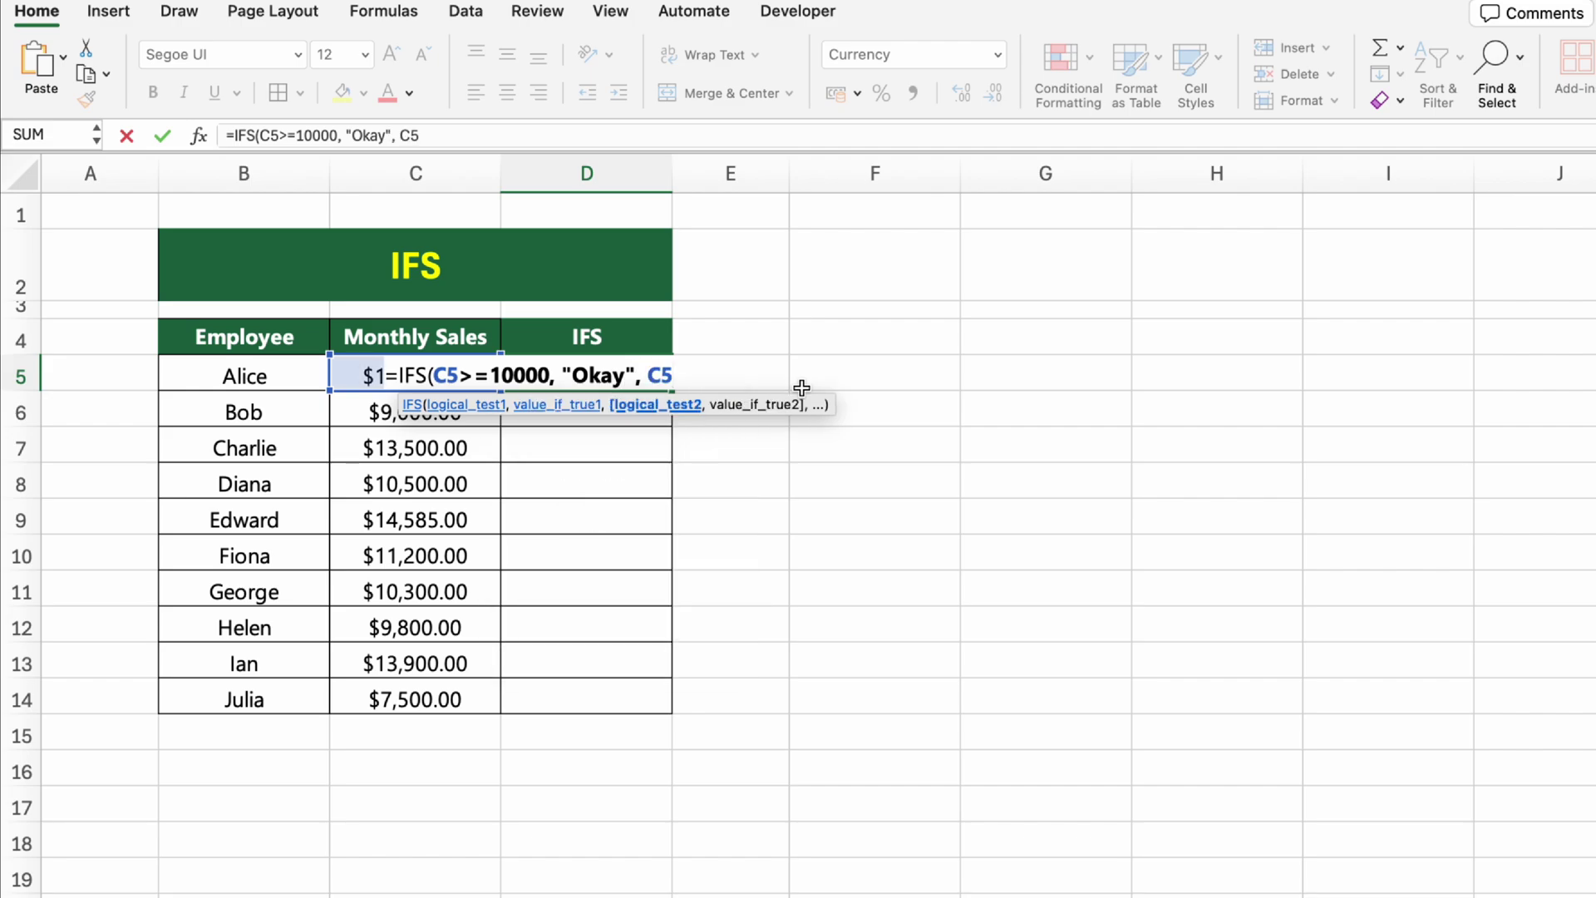
{"action": "type", "text": "<10000, \"No"}
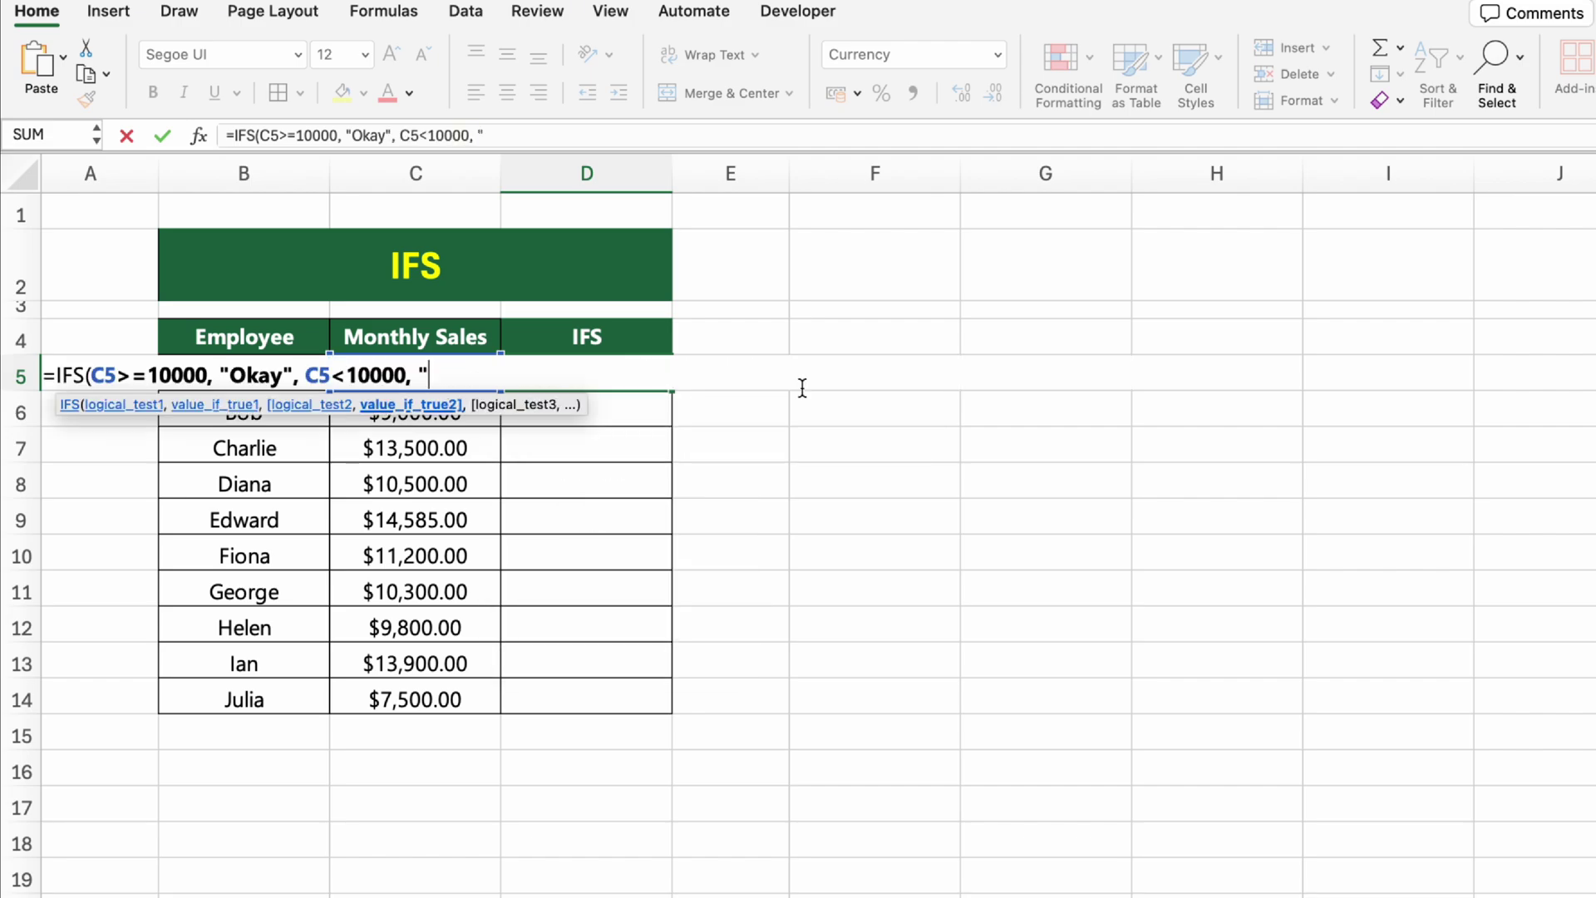
{"action": "type", "text": "t Okay\")"}
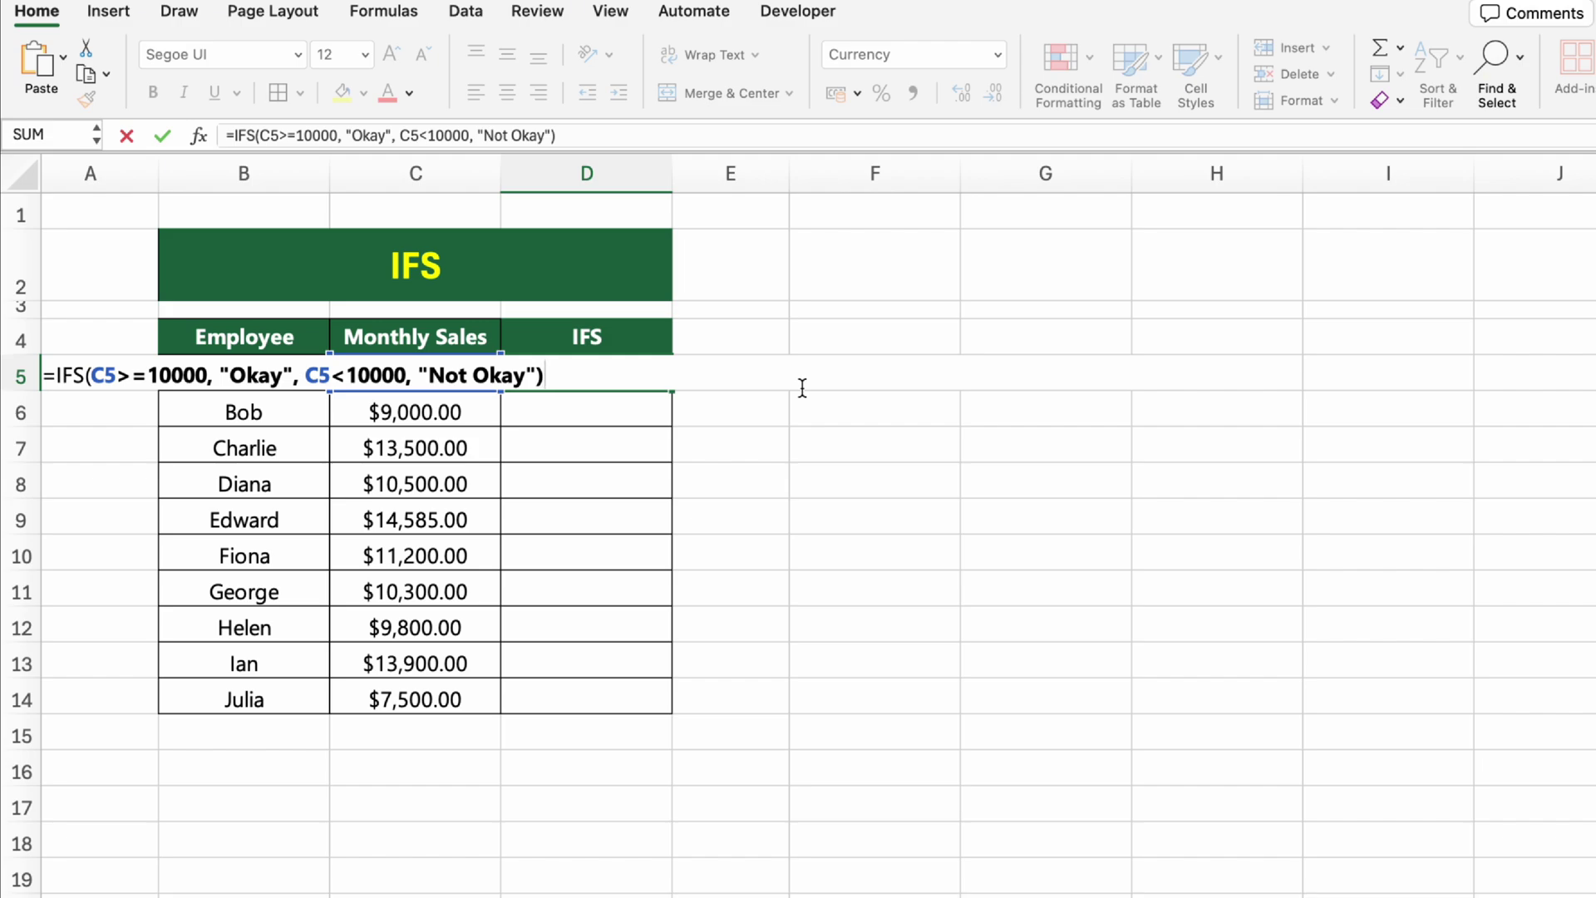
{"action": "key", "text": "Return"}
Copy the IFS formula from D5 down through D14
{"action": "left_click", "coordinate": [615, 376]}
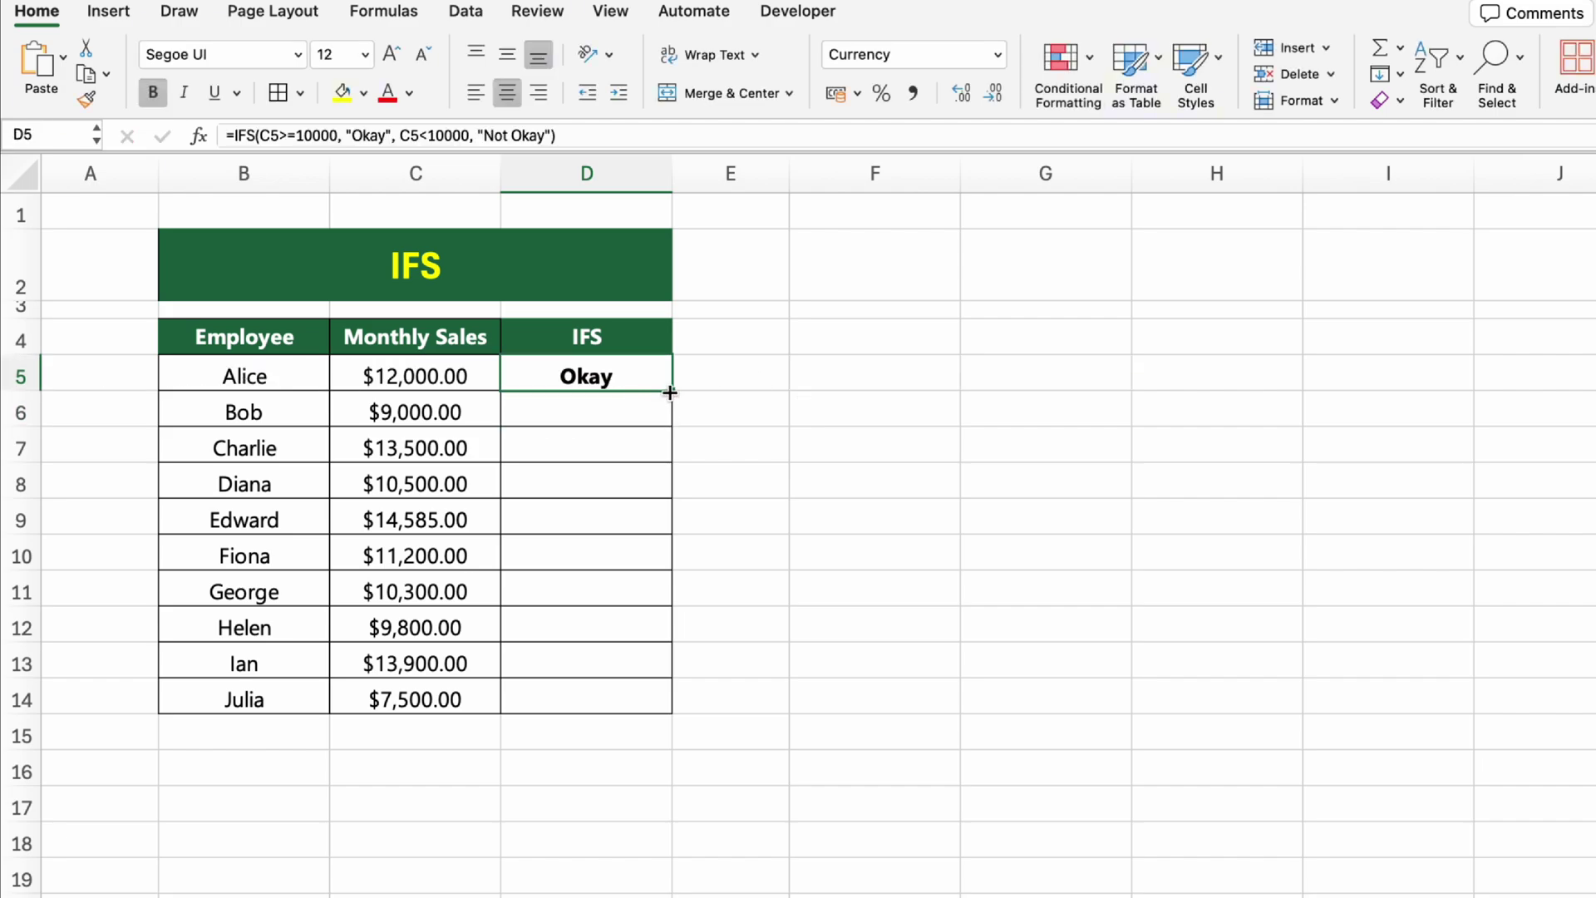
{"action": "left_click_drag", "start_coordinate": [670, 393], "coordinate": [688, 702]}
{"action": "left_click", "coordinate": [765, 591]}
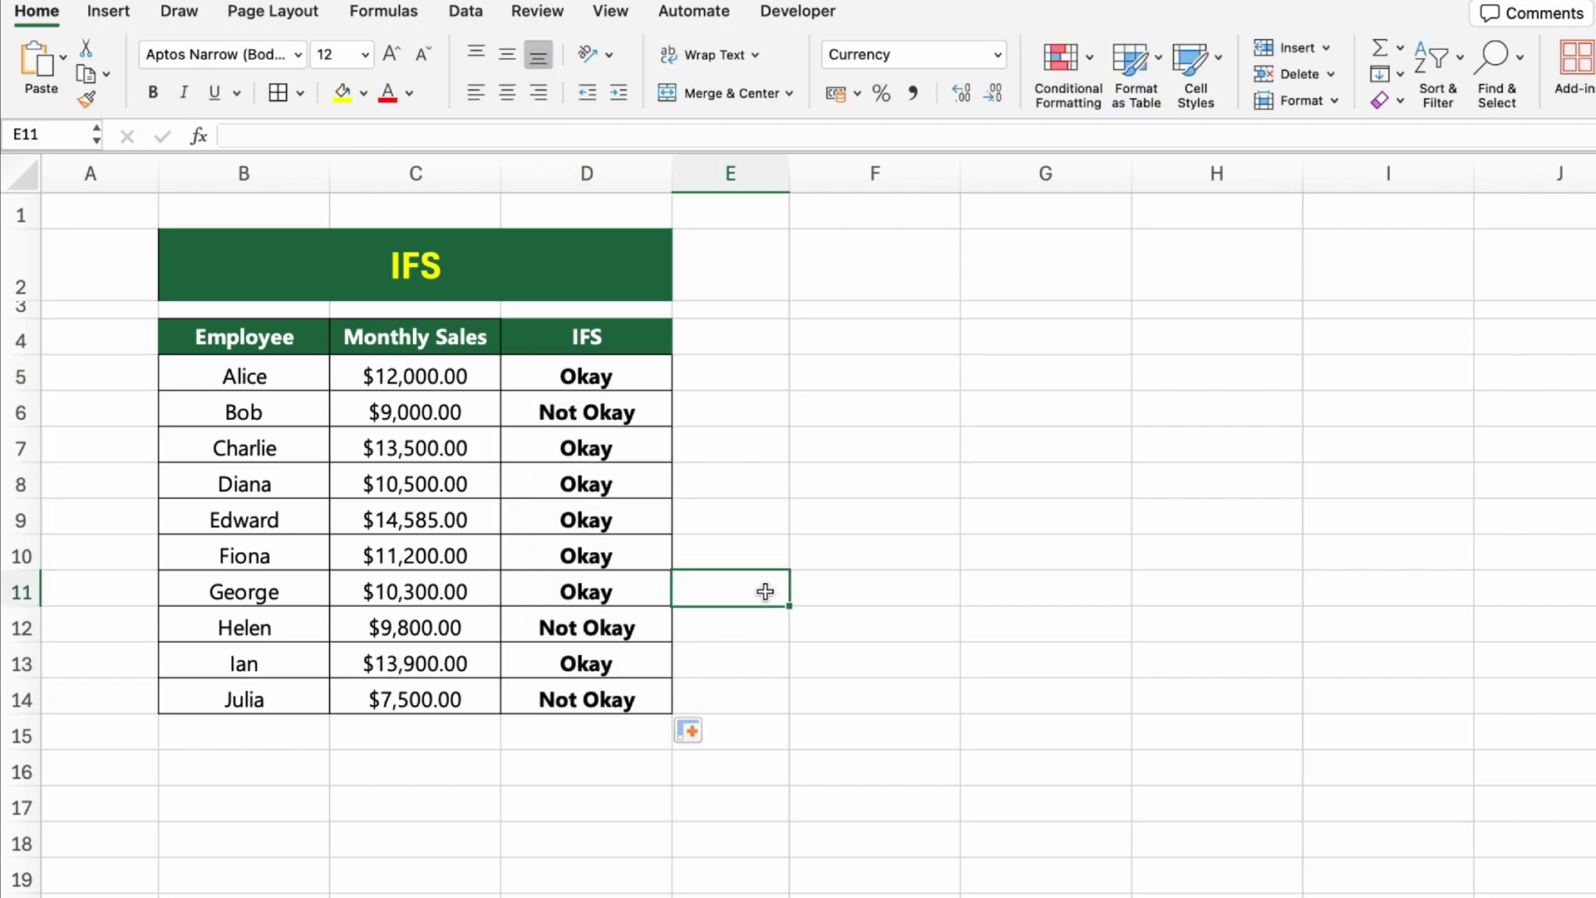
{"action": "left_click", "coordinate": [854, 672]}
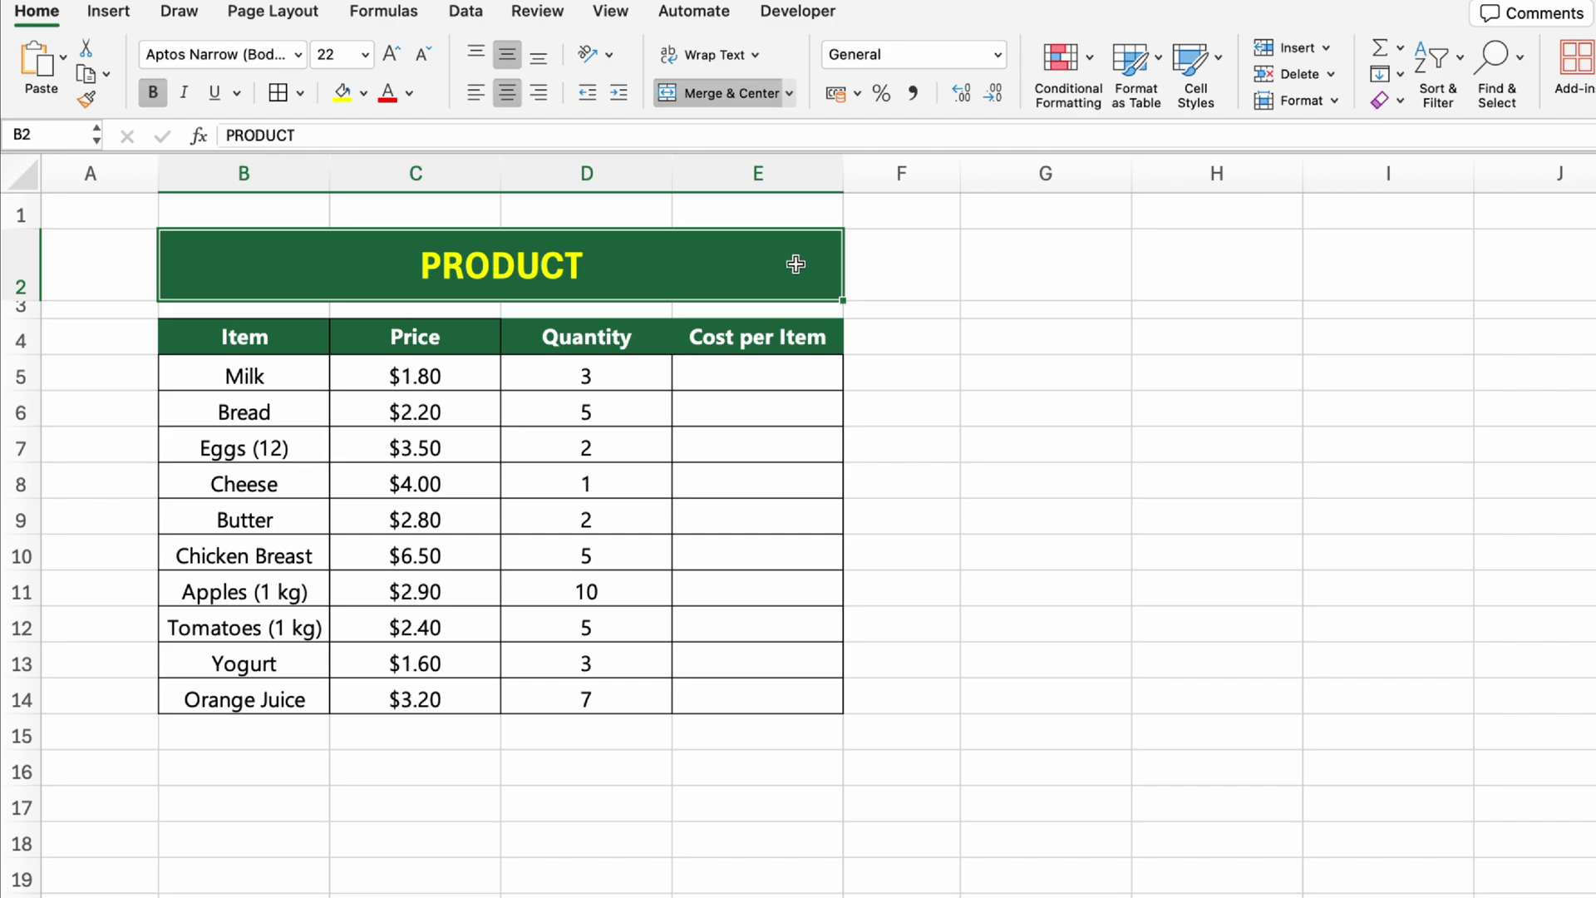
Enter =PRODUCT(C5,D5) in E5 to get Milk's cost of $5.4
{"action": "left_click", "coordinate": [797, 344]}
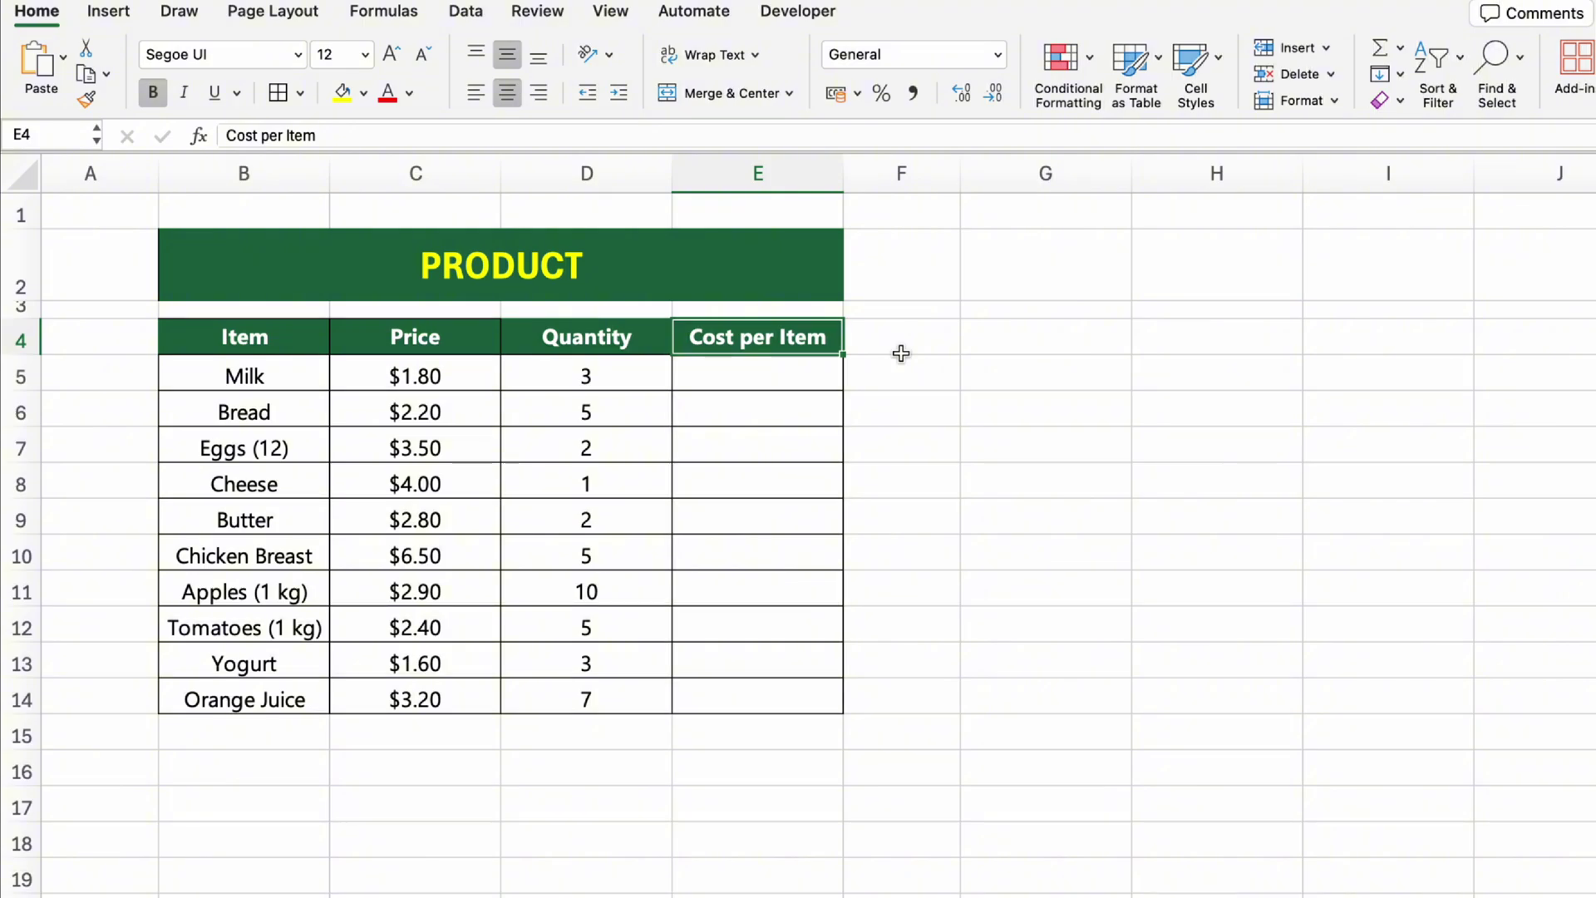
{"action": "left_click", "coordinate": [780, 375]}
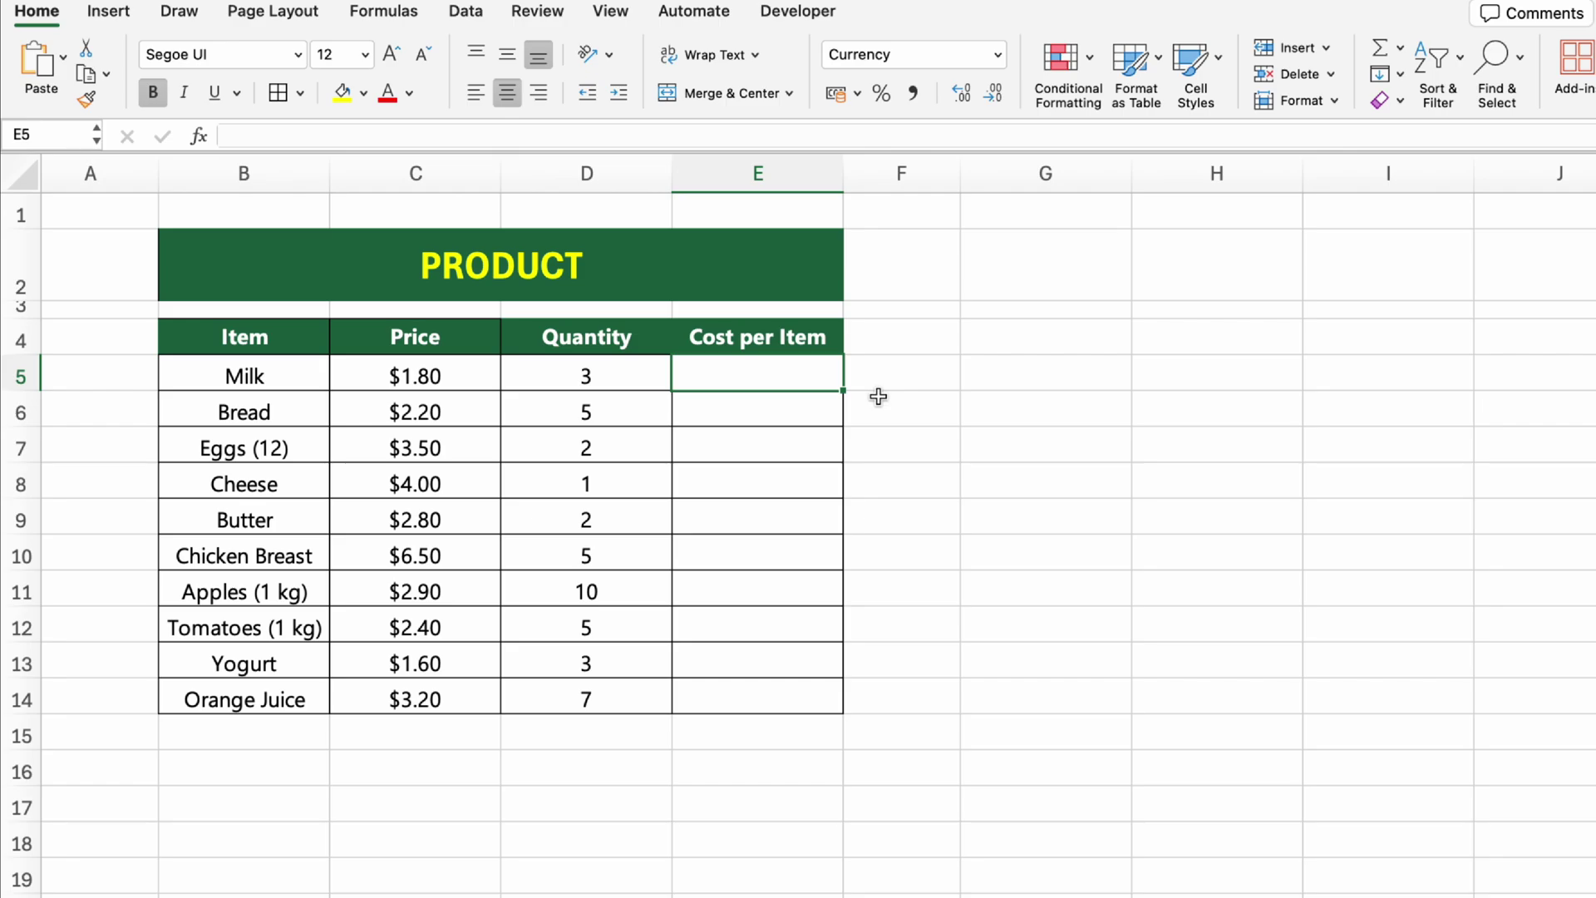
{"action": "type", "text": "=PR"}
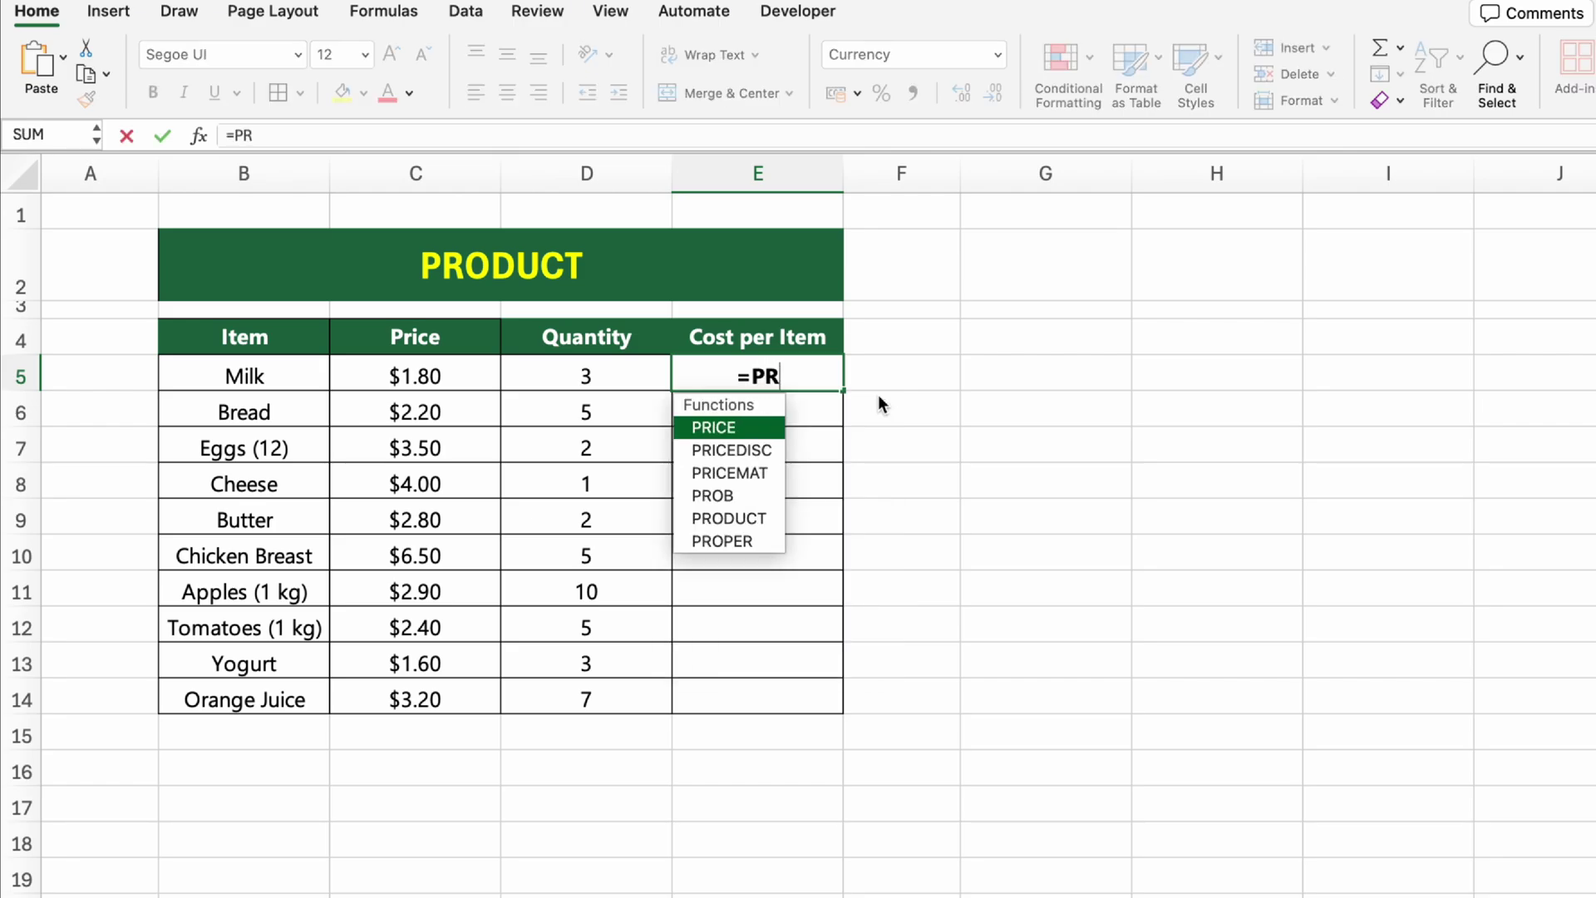
{"action": "type", "text": "ODUCT("}
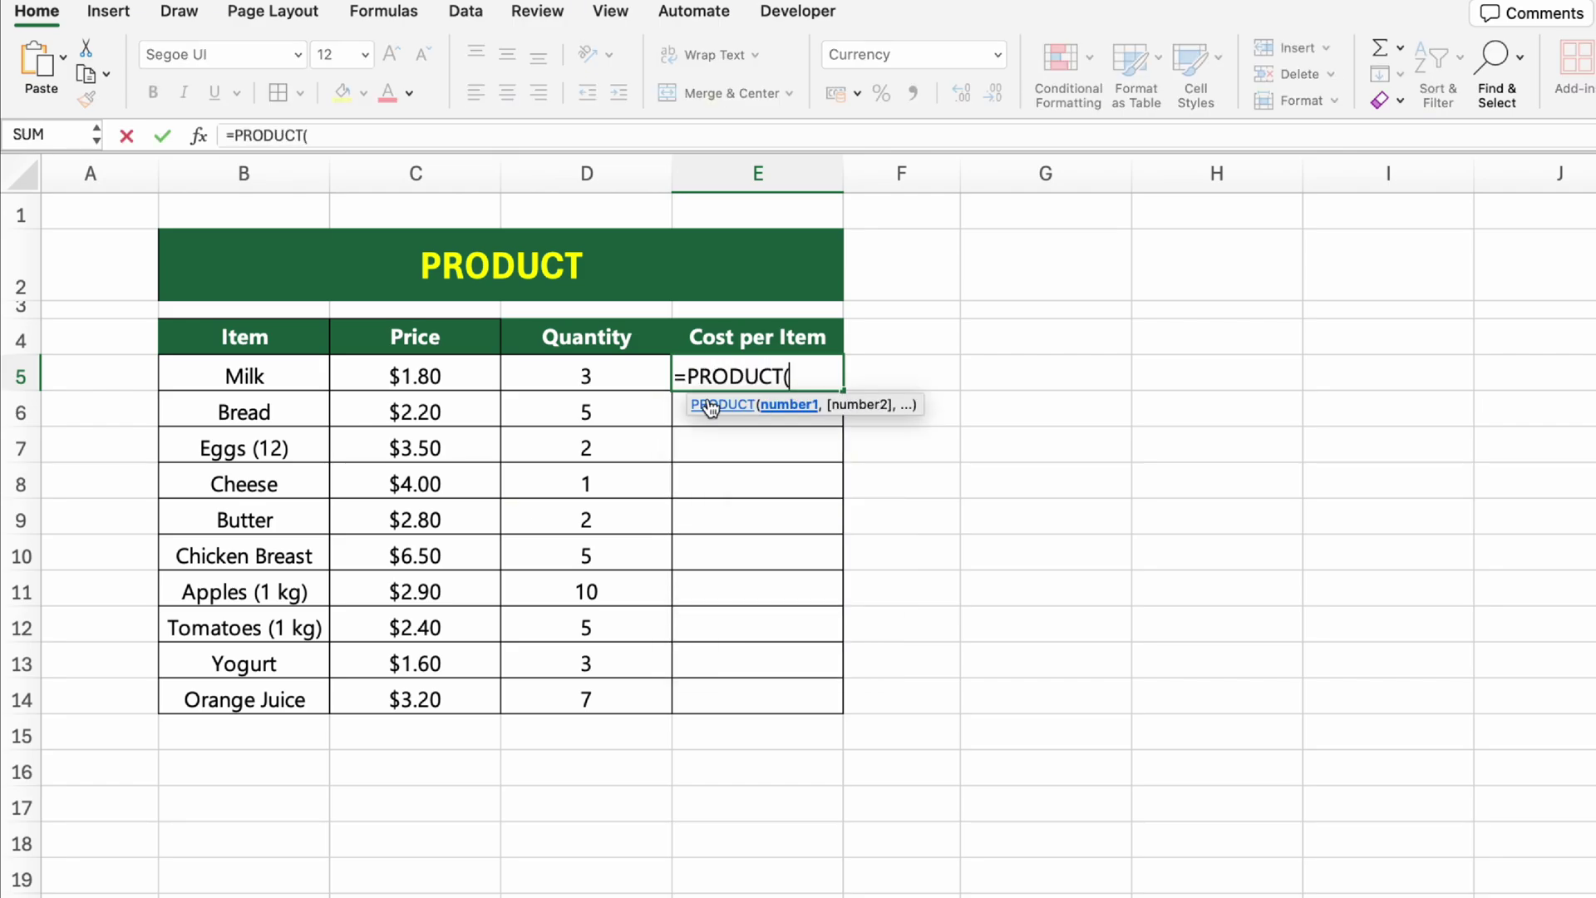
{"action": "left_click", "coordinate": [476, 379]}
{"action": "type", "text": ","}
{"action": "left_click", "coordinate": [569, 383]}
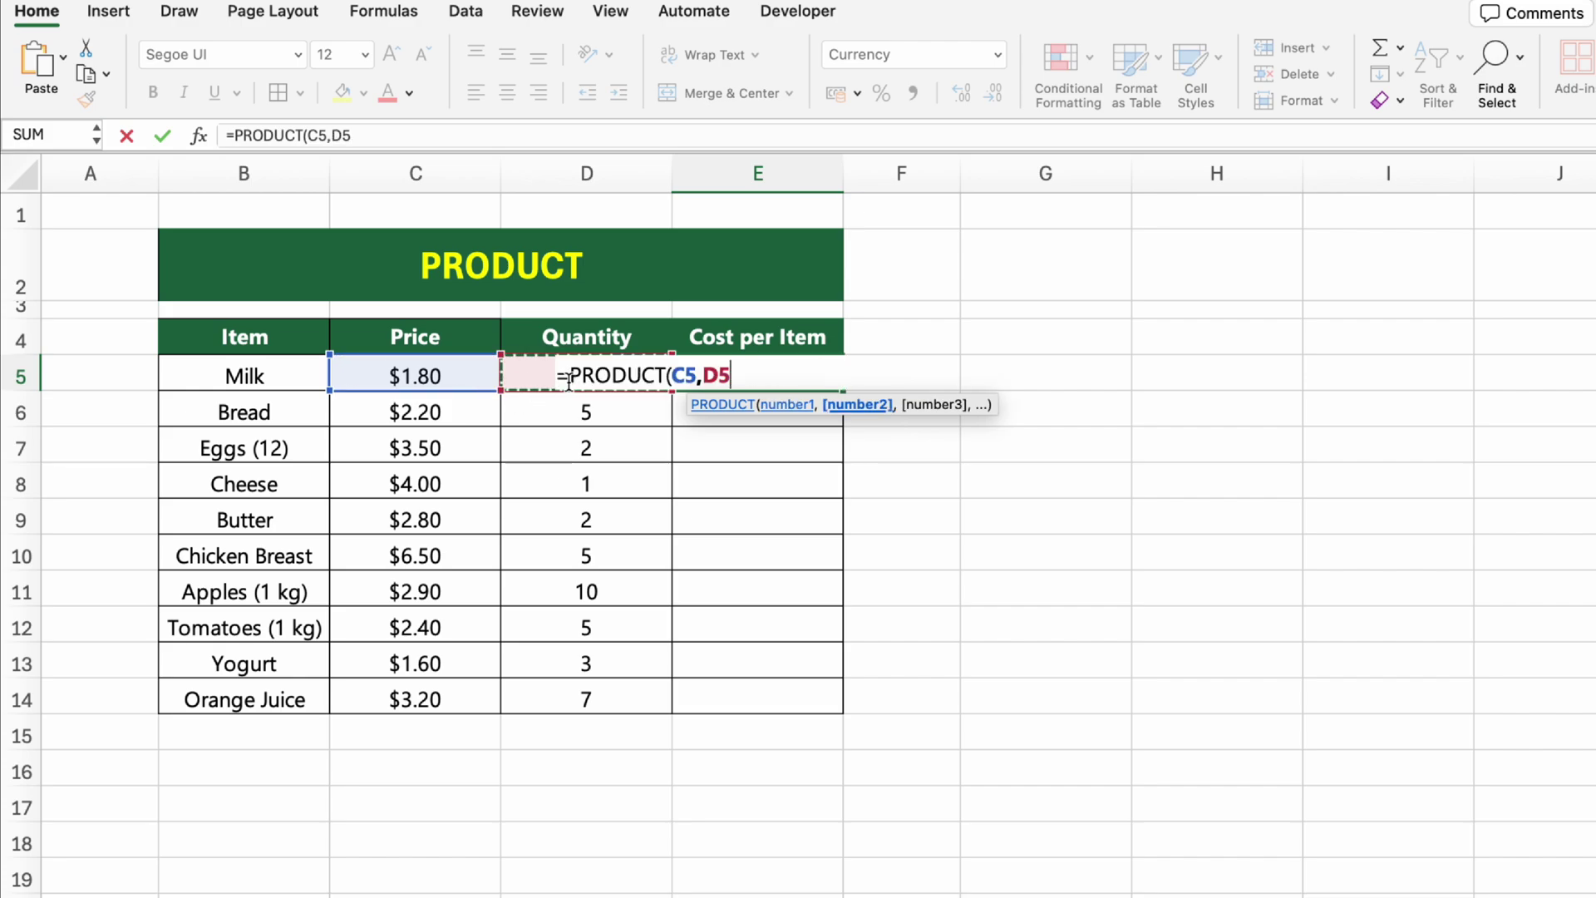
{"action": "type", "text": ")"}
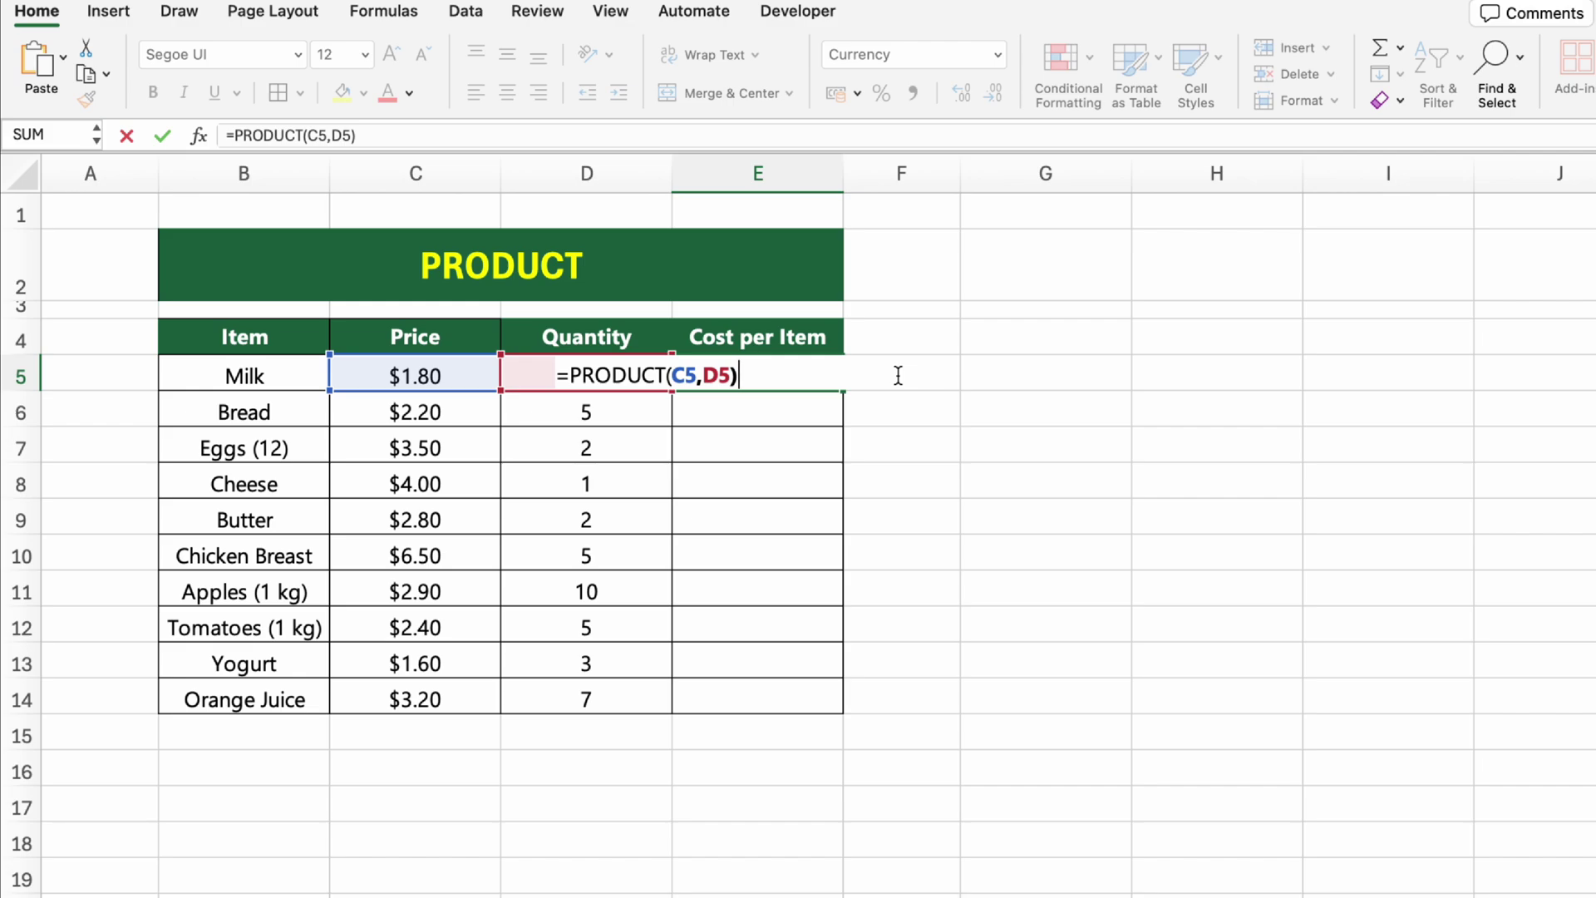
{"action": "key", "text": "Return"}
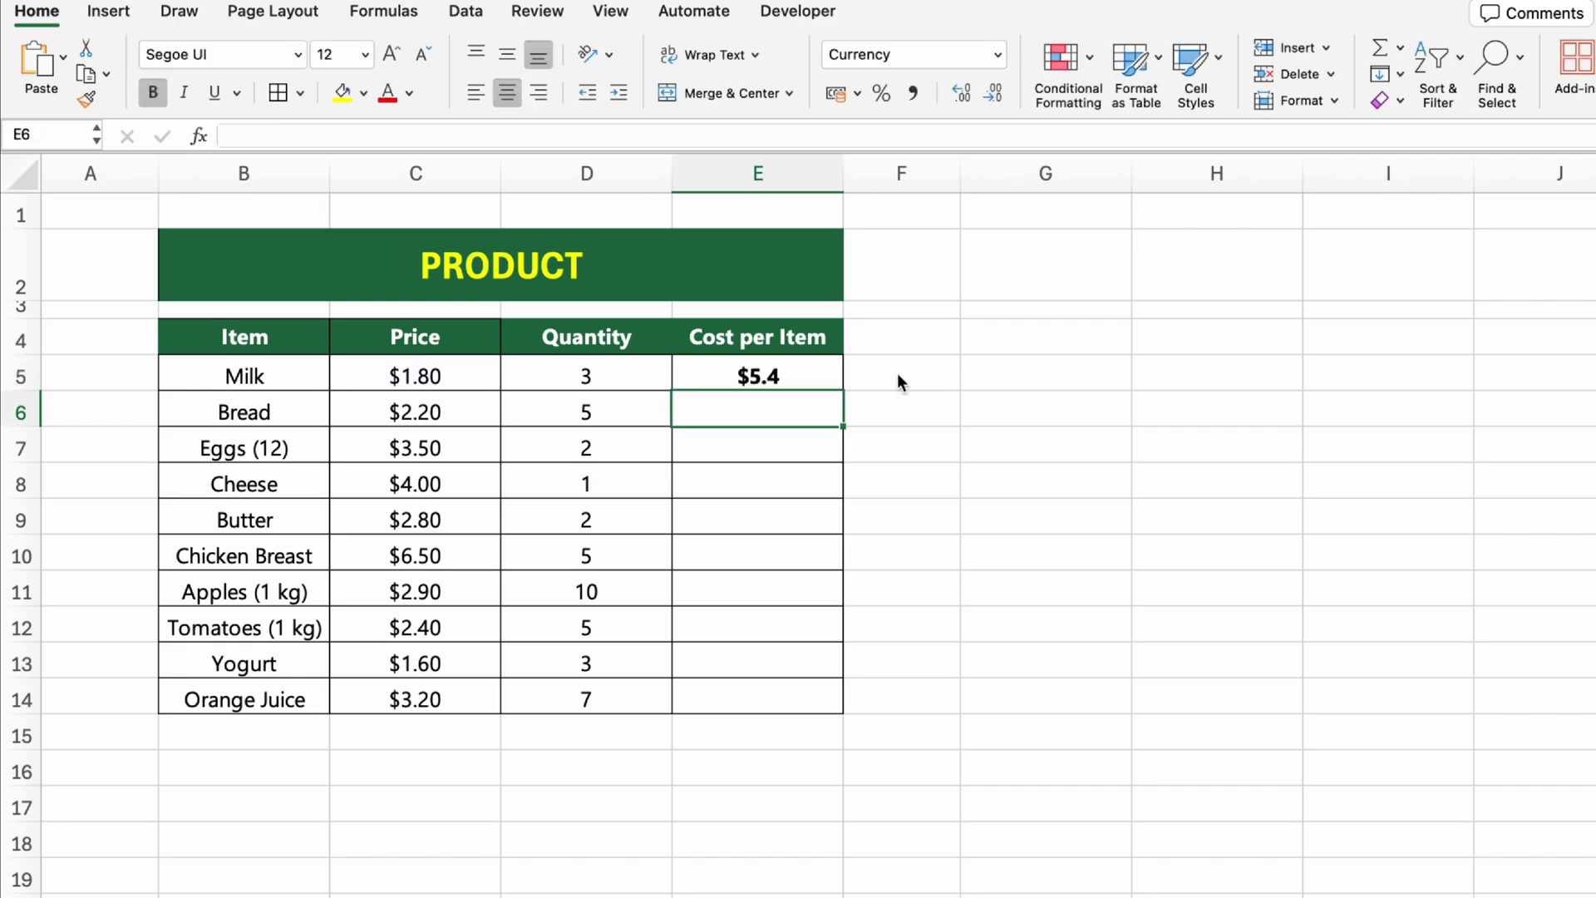
Copy the PRODUCT formula from E5 down to E14
{"action": "left_click", "coordinate": [822, 370]}
{"action": "left_click_drag", "start_coordinate": [840, 412], "coordinate": [843, 703]}
{"action": "left_click", "coordinate": [1040, 623]}
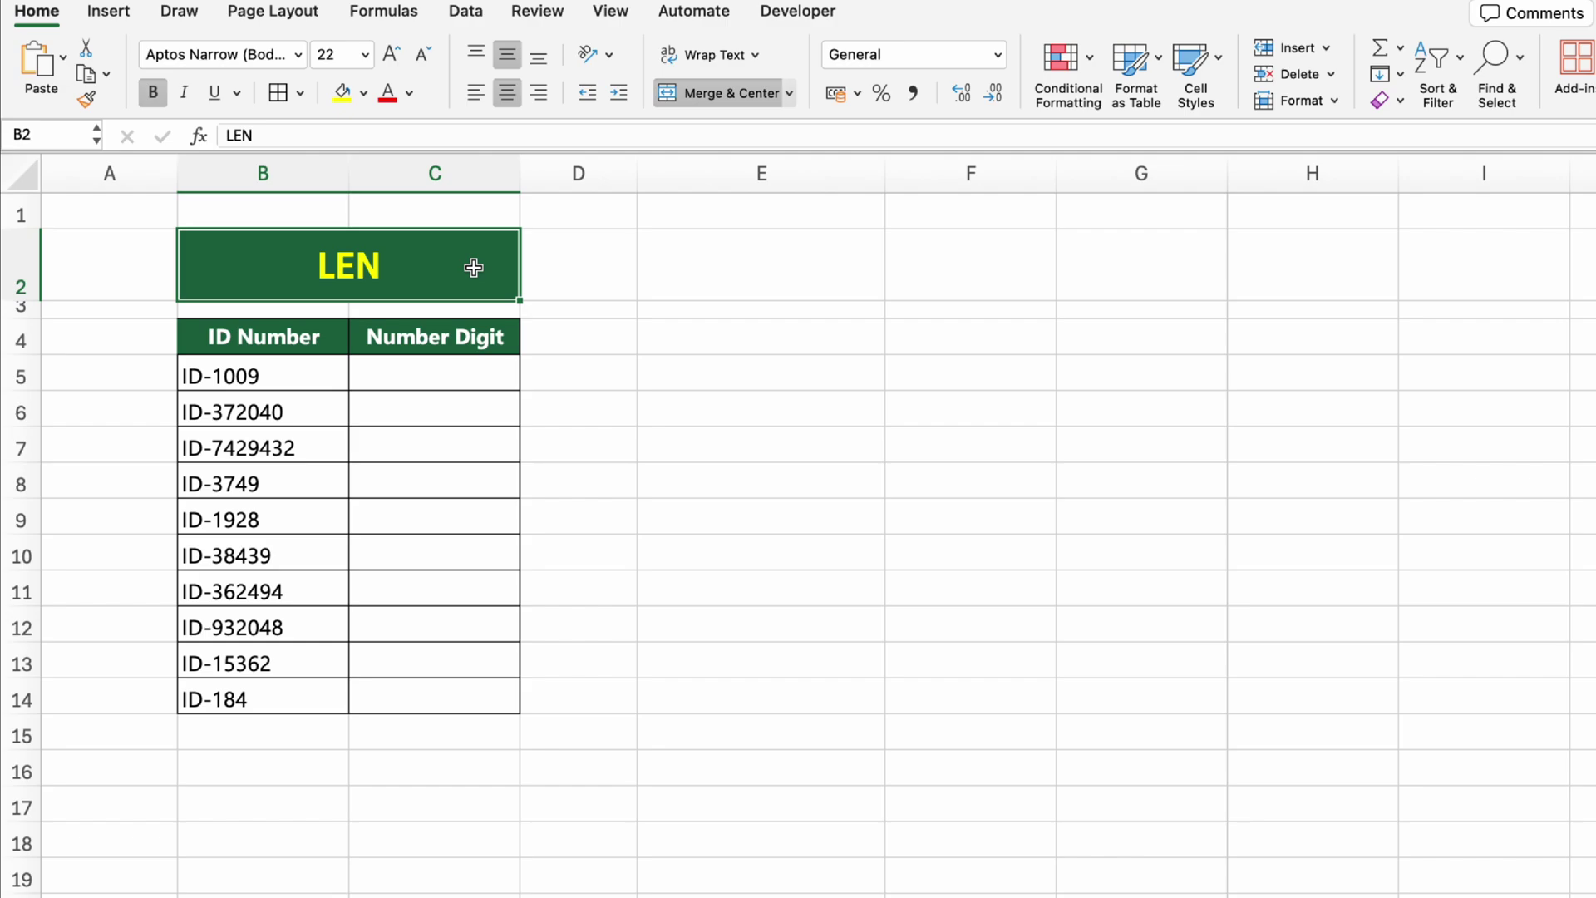
Enter =LEN(B5) in C5 to count the first ID's digits (7)
{"action": "left_click", "coordinate": [514, 337]}
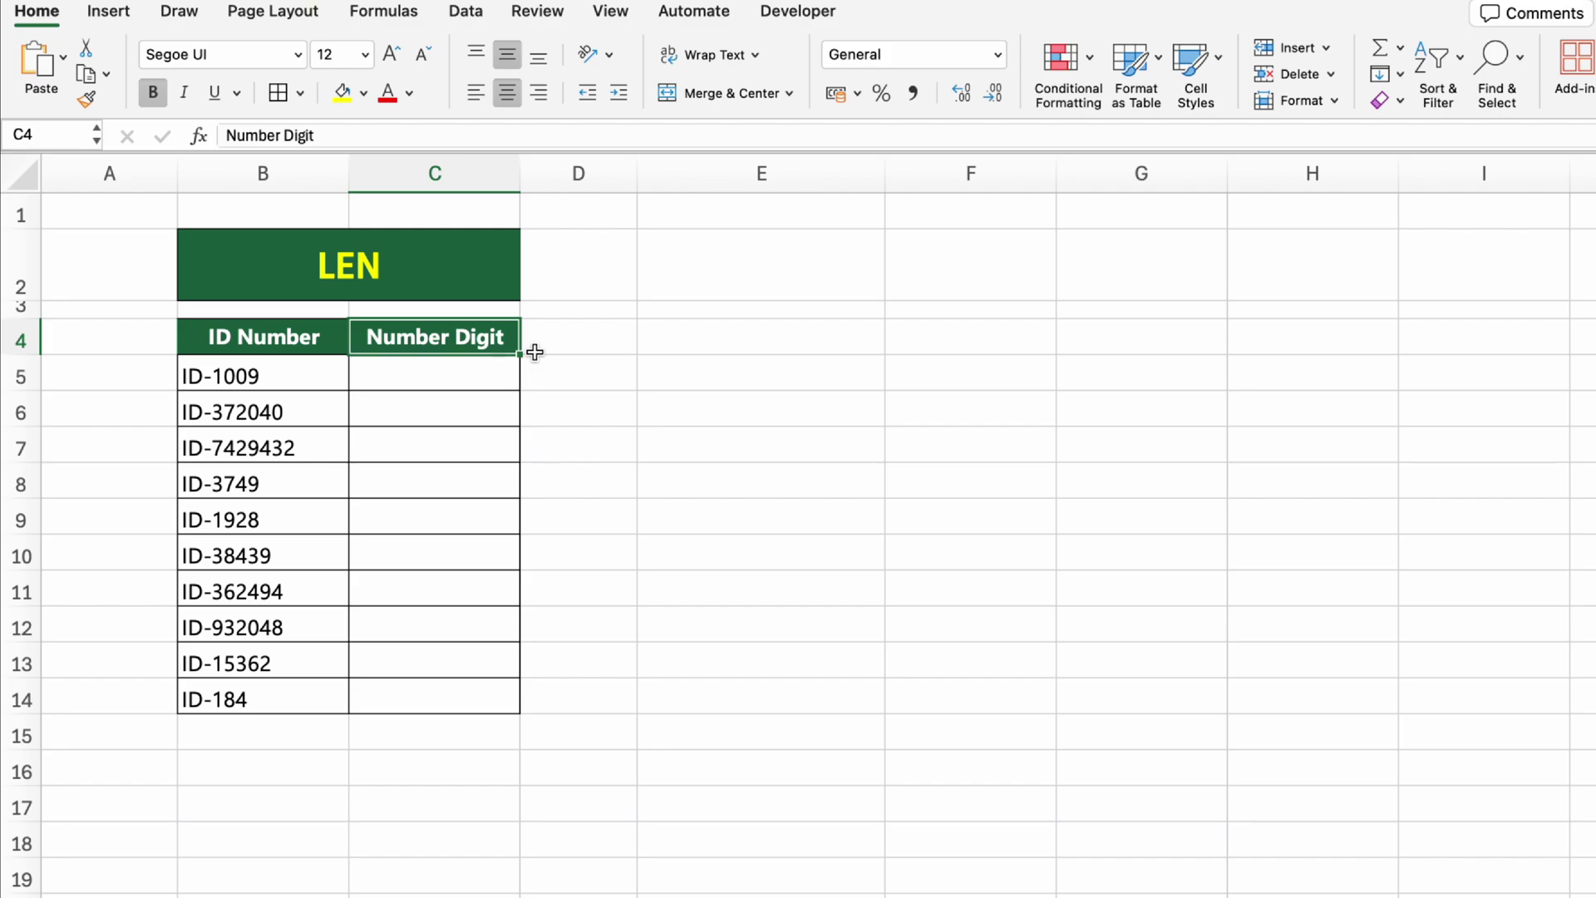
{"action": "left_click", "coordinate": [520, 376]}
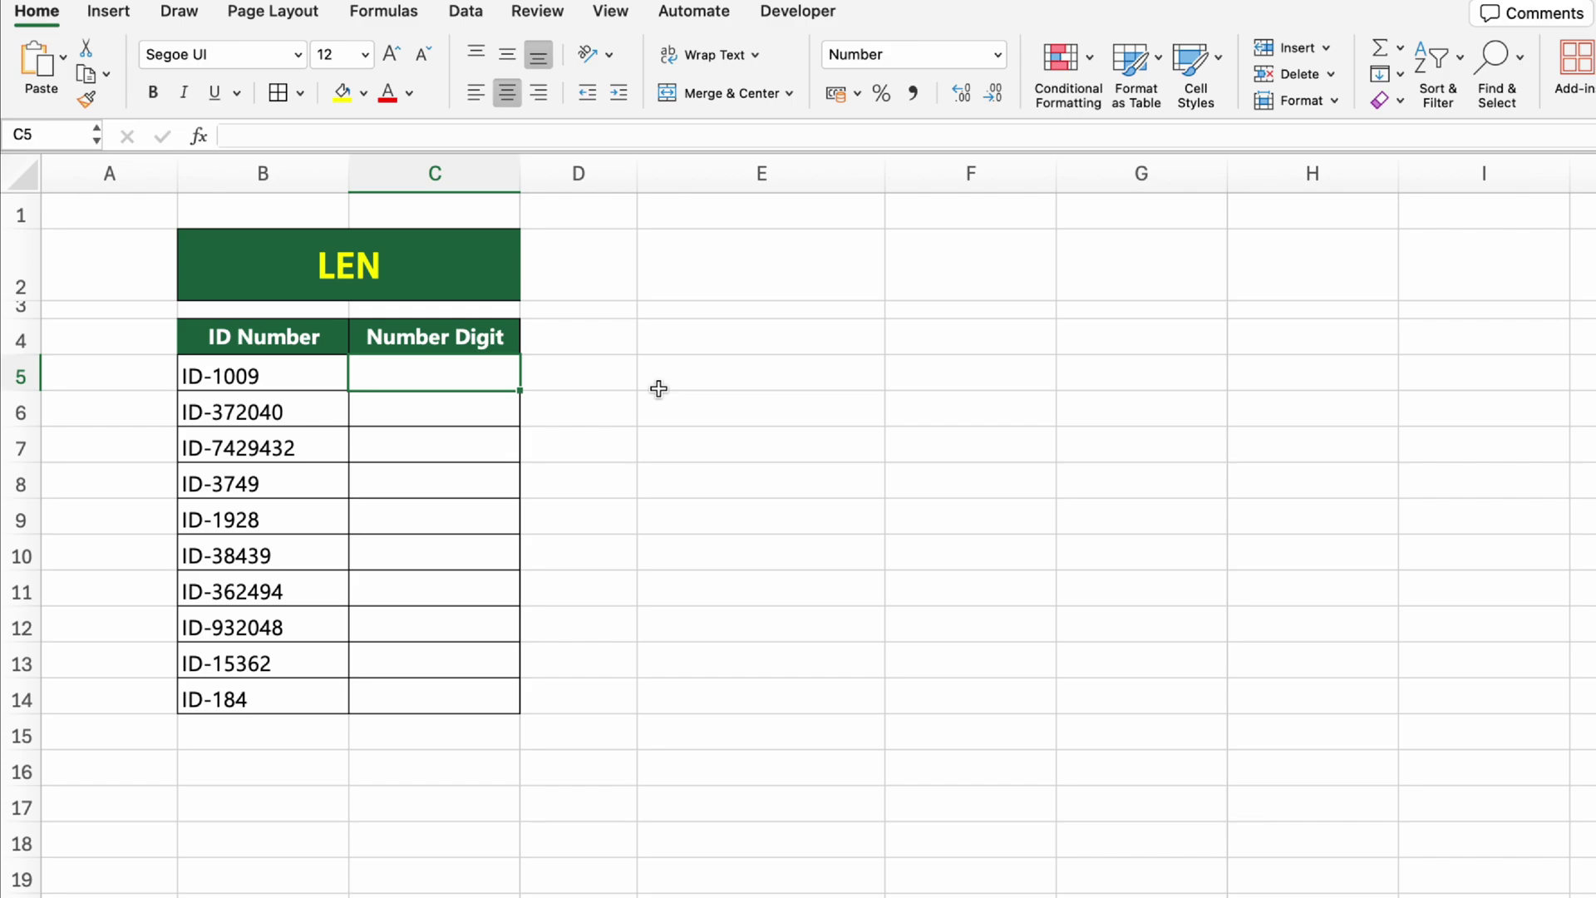
{"action": "type", "text": "=LEN("}
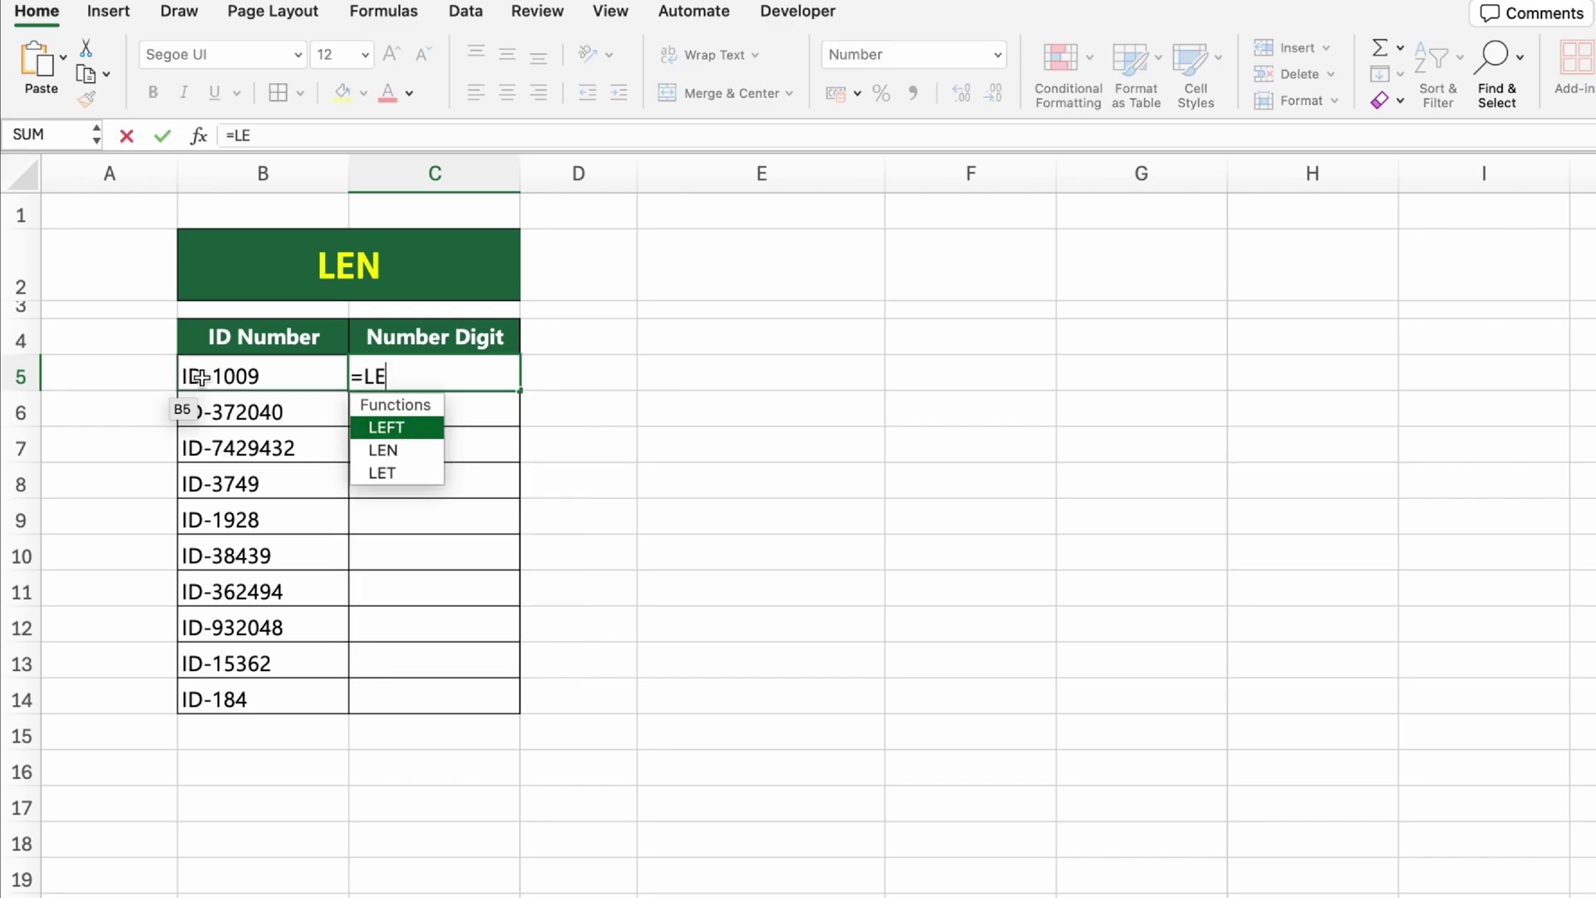
{"action": "left_click", "coordinate": [321, 374]}
{"action": "type", "text": ")"}
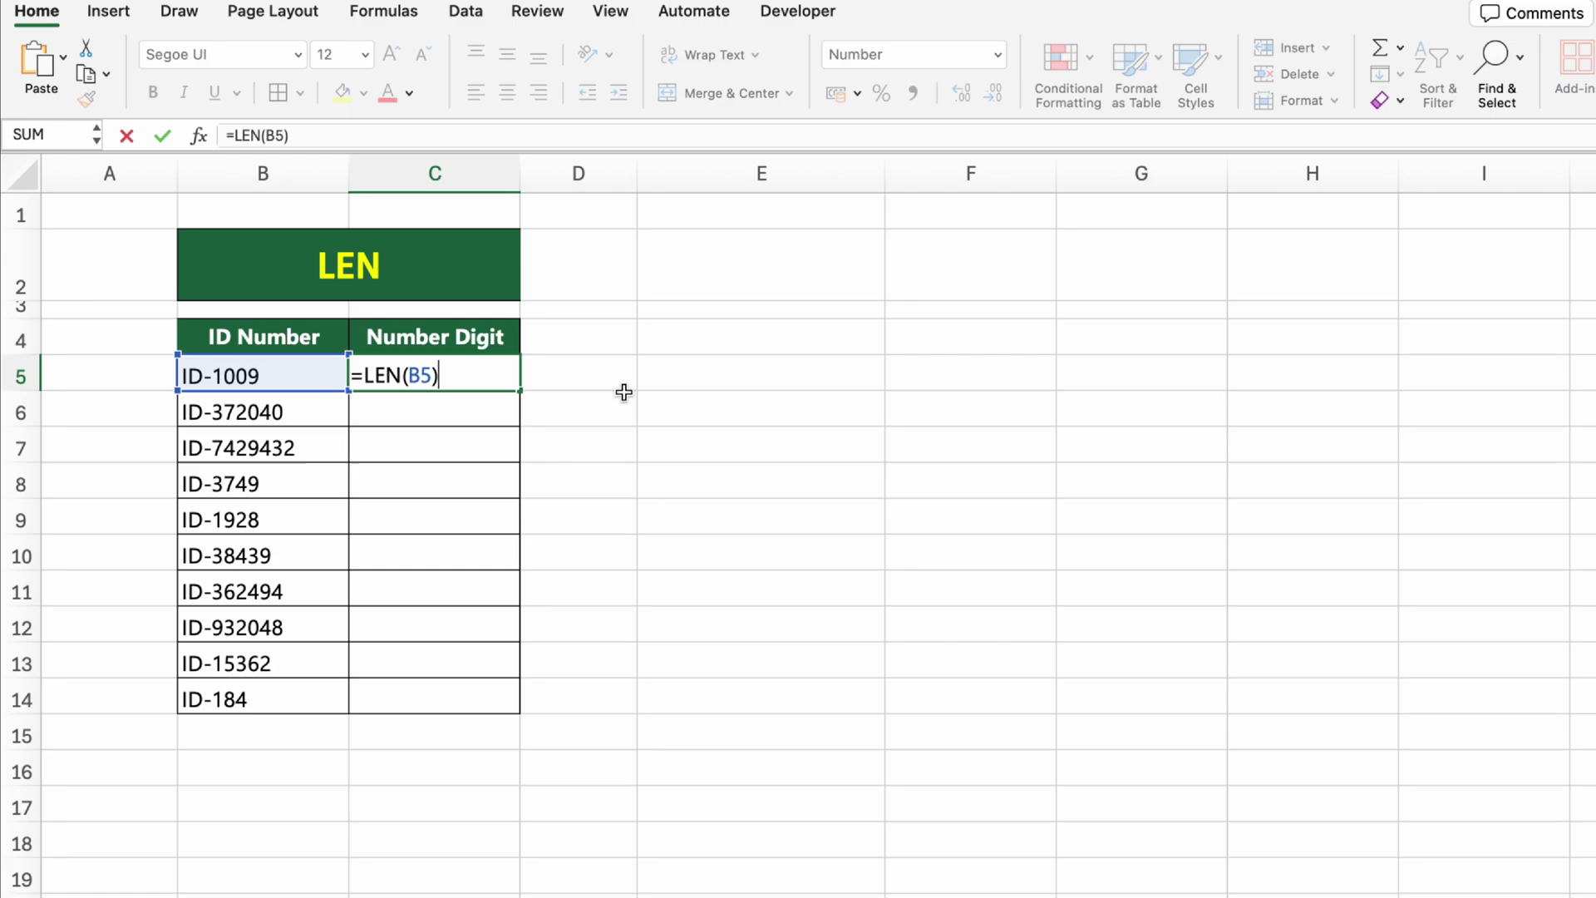
{"action": "key", "text": "Return"}
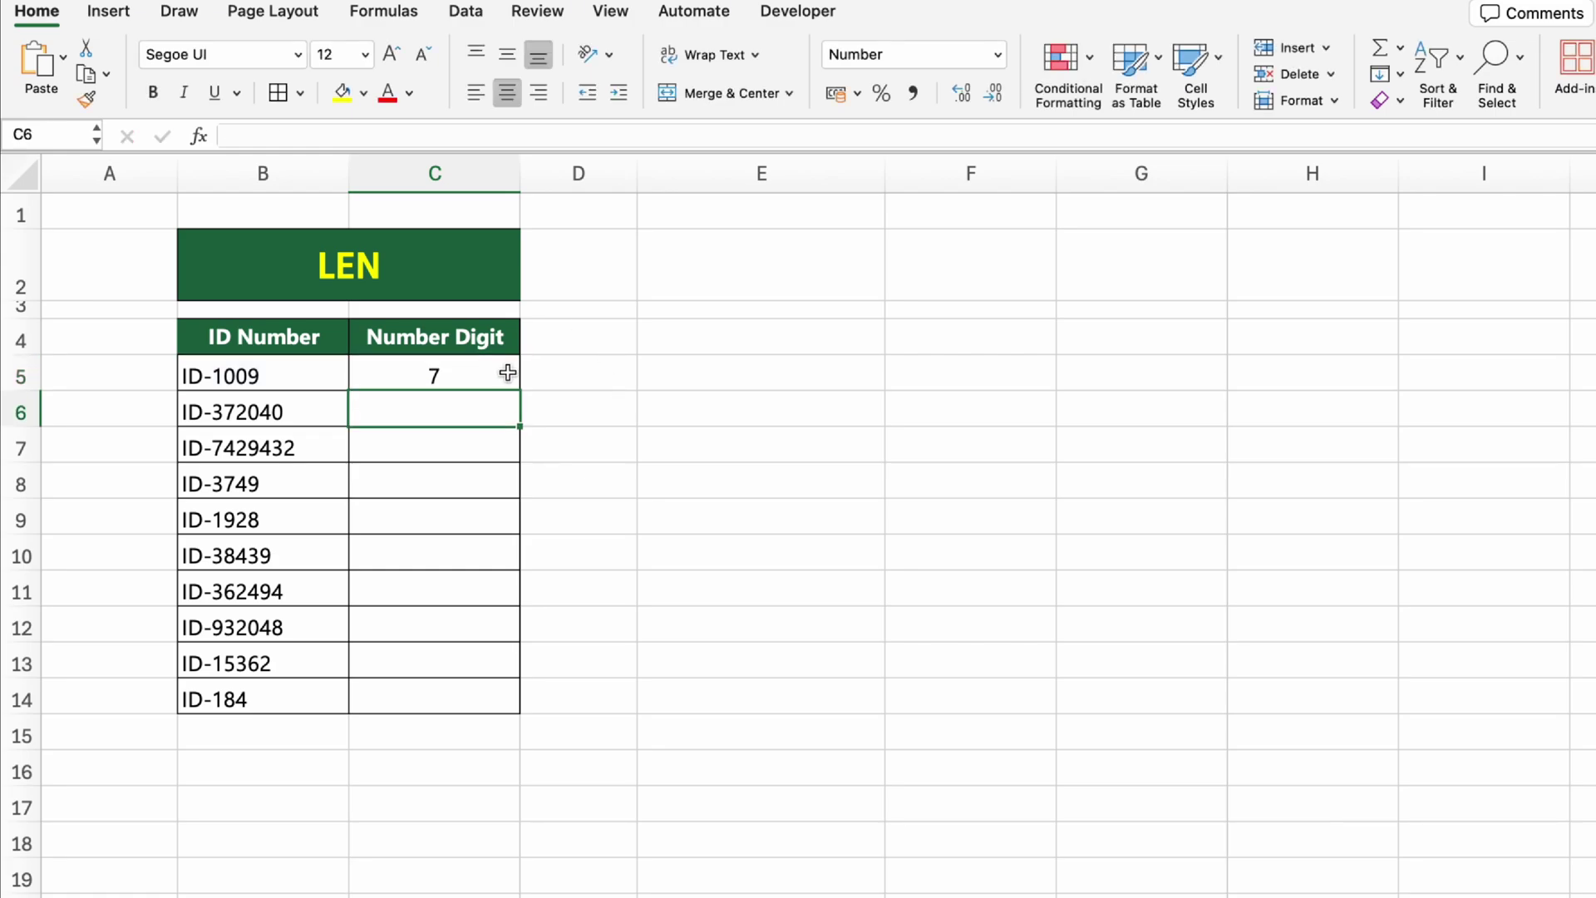
Copy the LEN formula from C5 down through C14
{"action": "left_click", "coordinate": [509, 371]}
{"action": "left_click_drag", "start_coordinate": [520, 390], "coordinate": [526, 698]}
{"action": "left_click", "coordinate": [712, 673]}
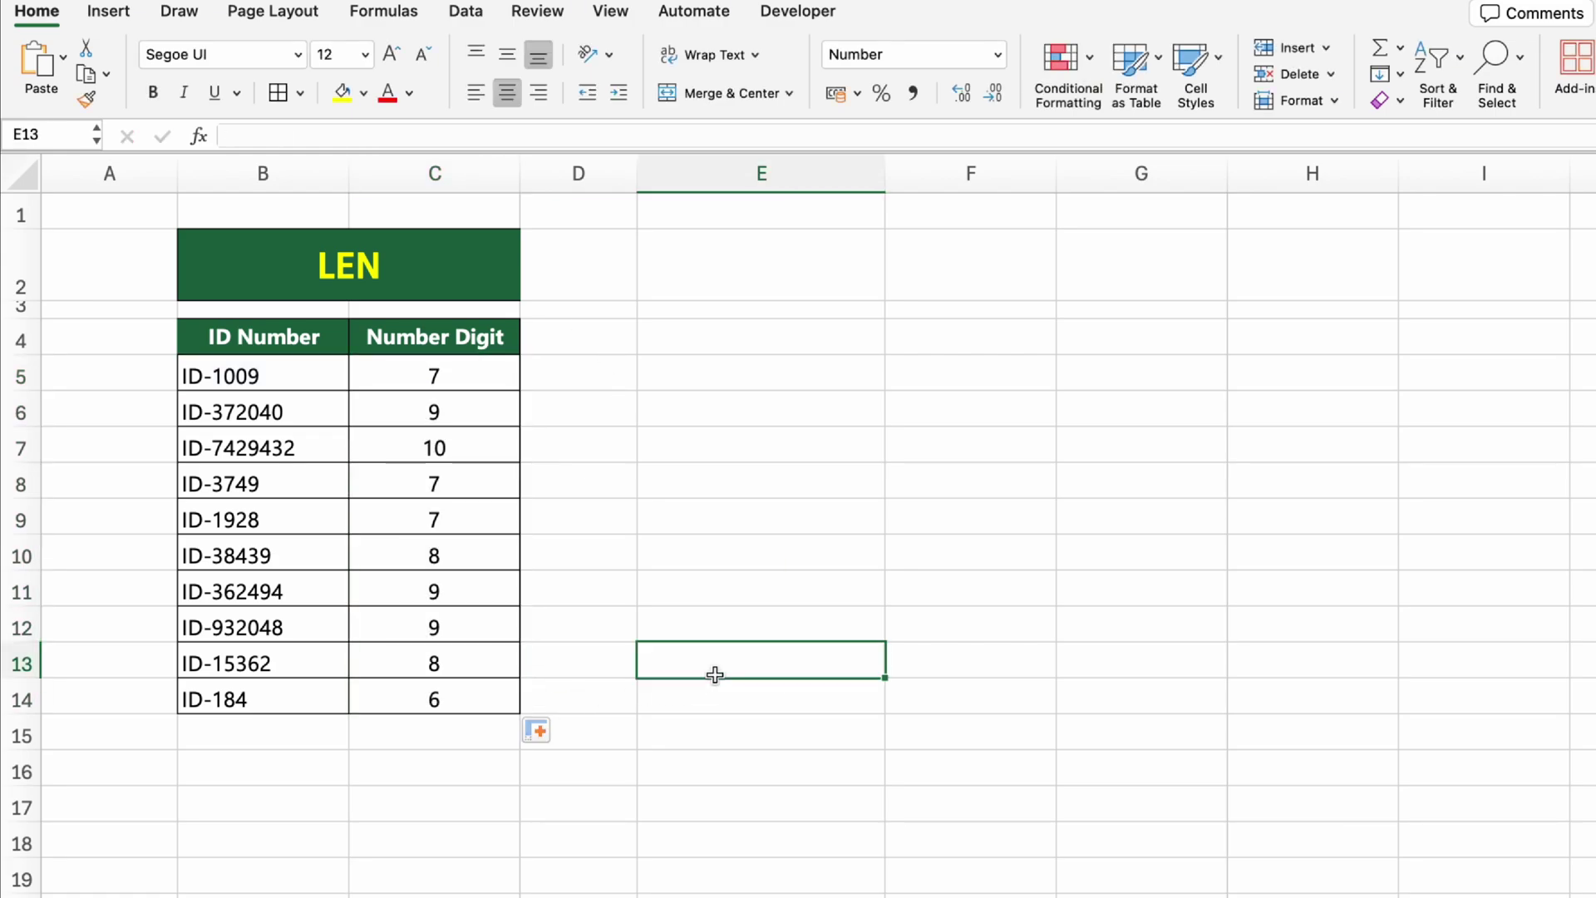